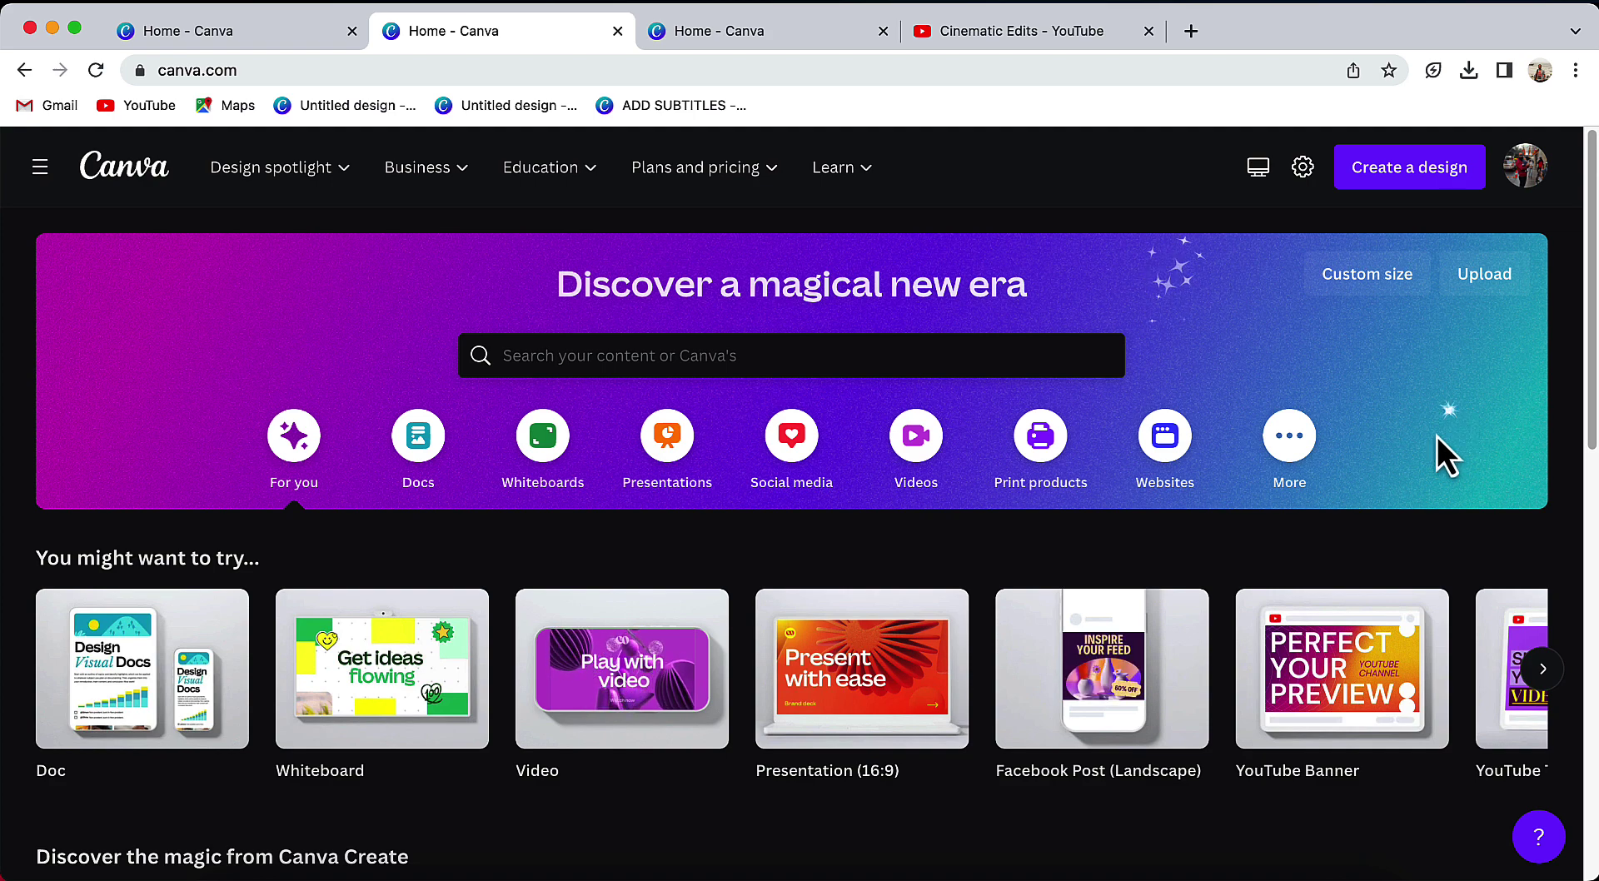
- Start a blank video design and give its page a lime-green background
click(928, 449)
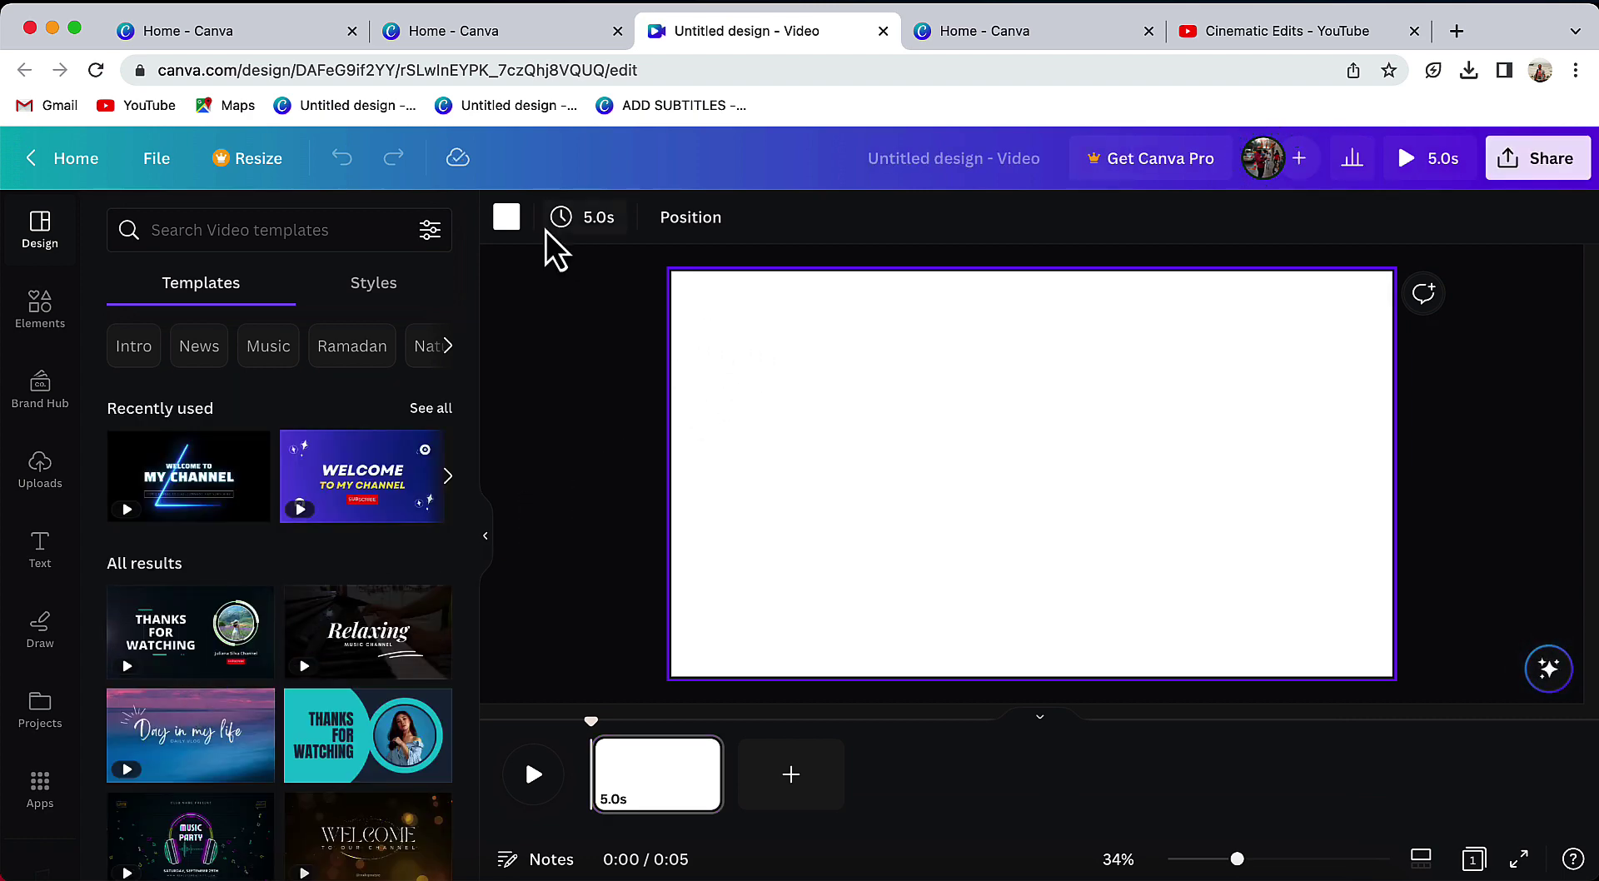
click(508, 220)
click(248, 832)
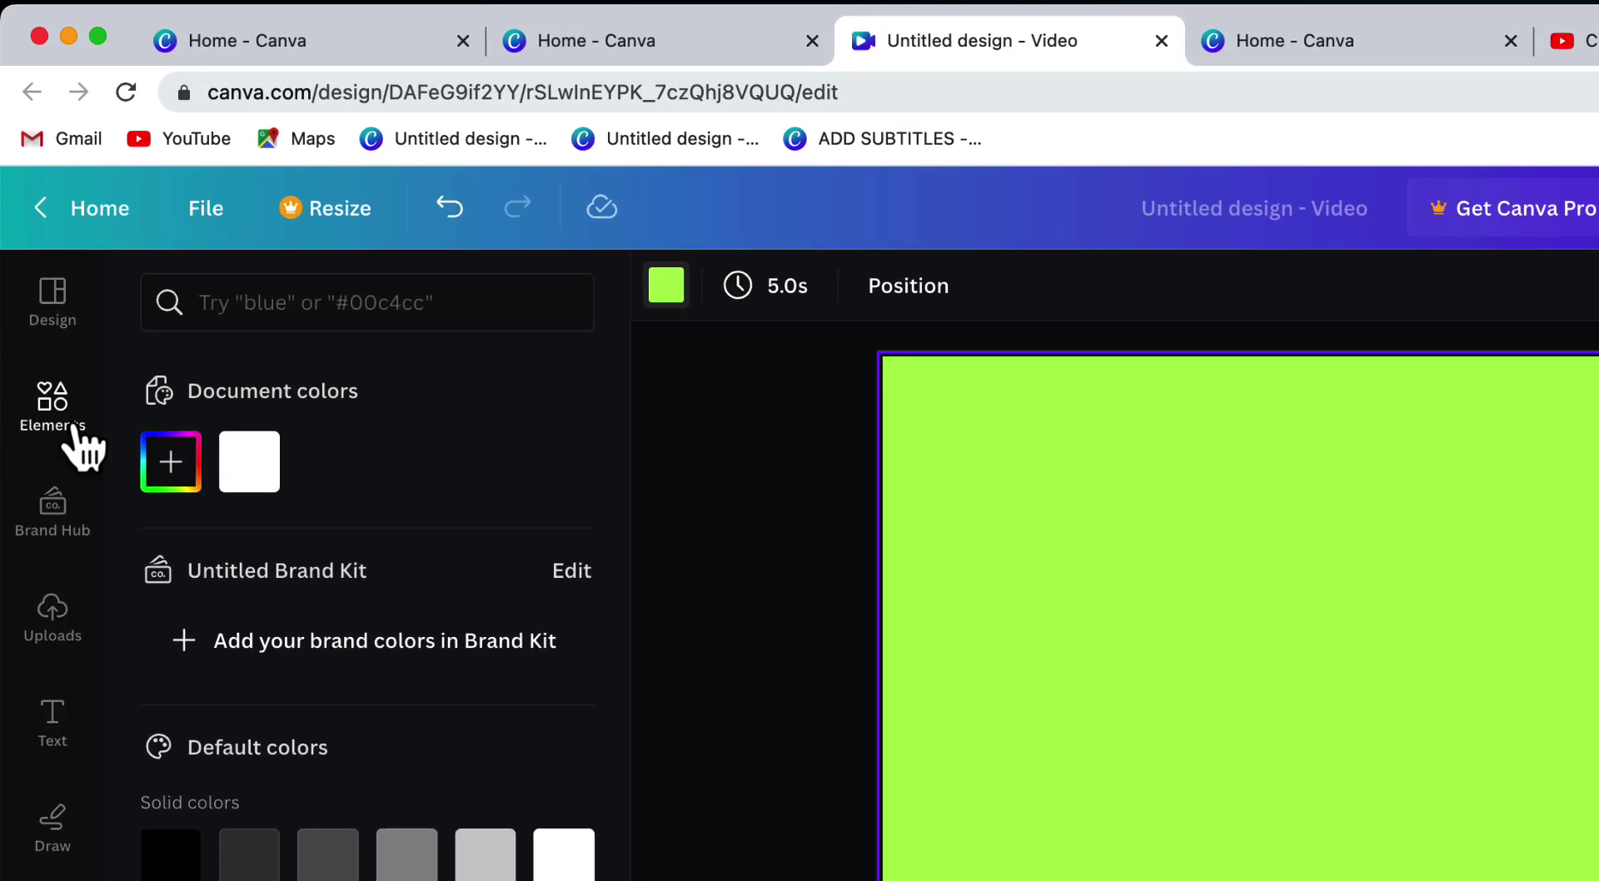
- Add a rounded square, stretch it into a page-wide bar and fill it white
click(50, 321)
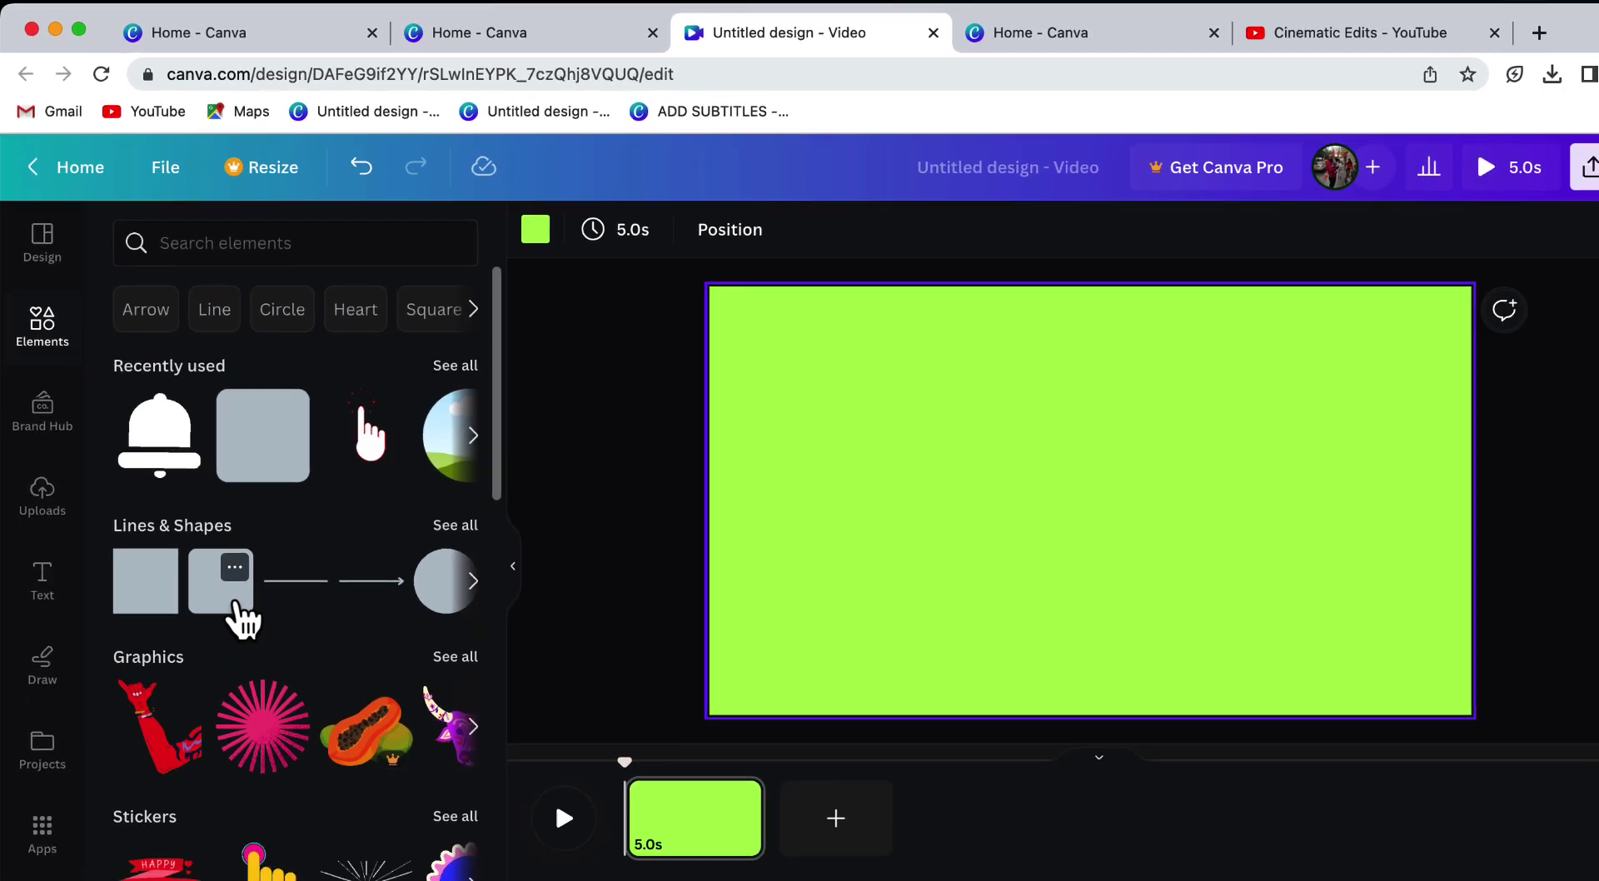
click(287, 733)
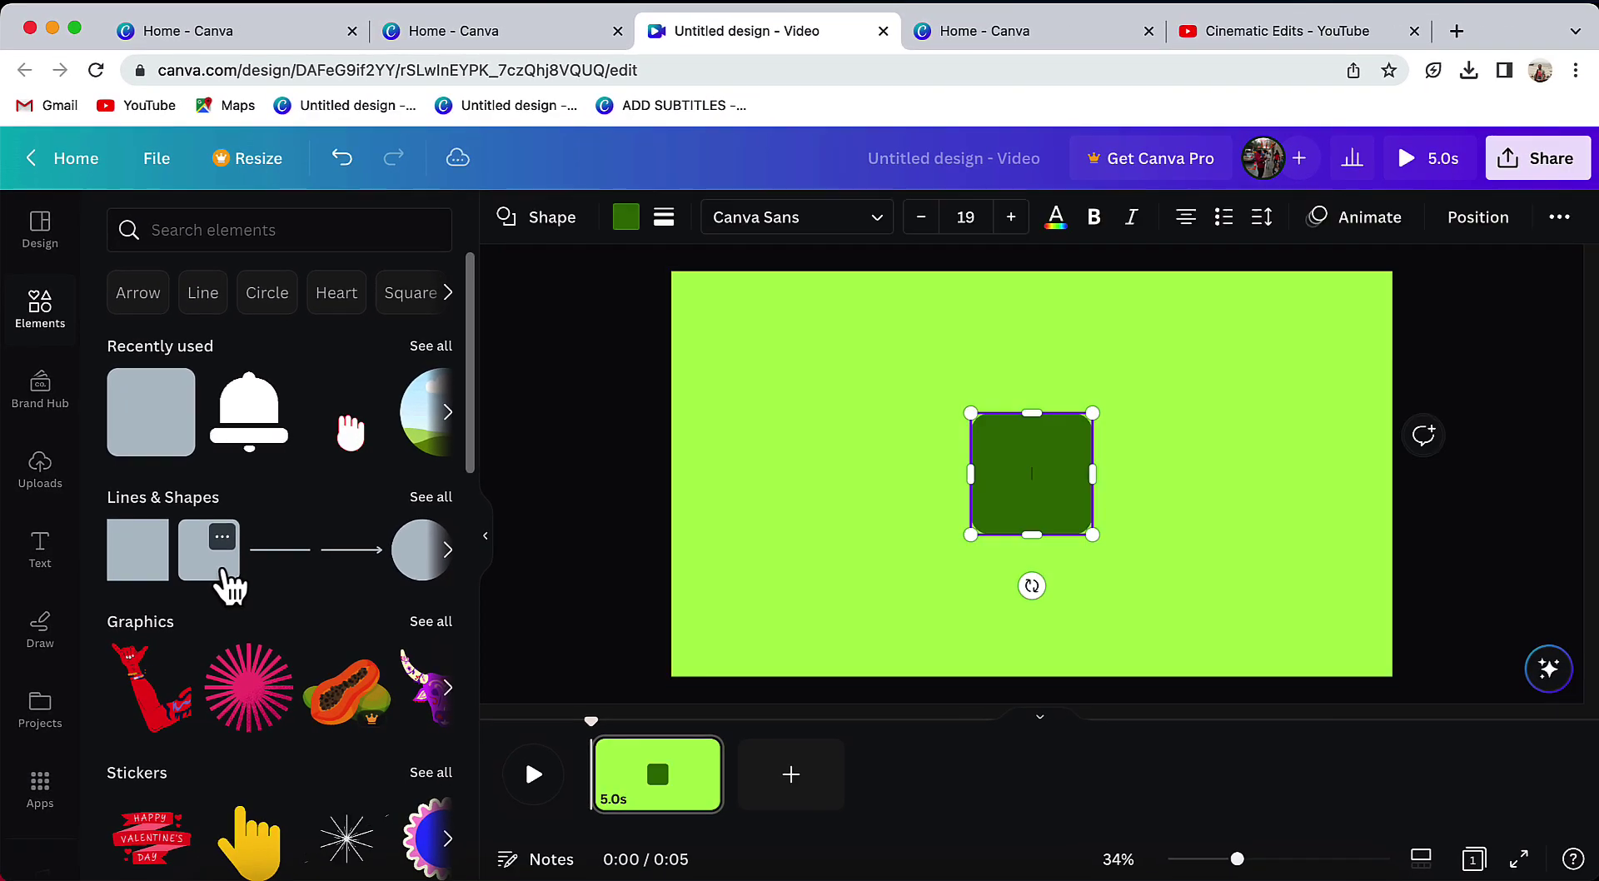
drag(971, 475, 712, 475)
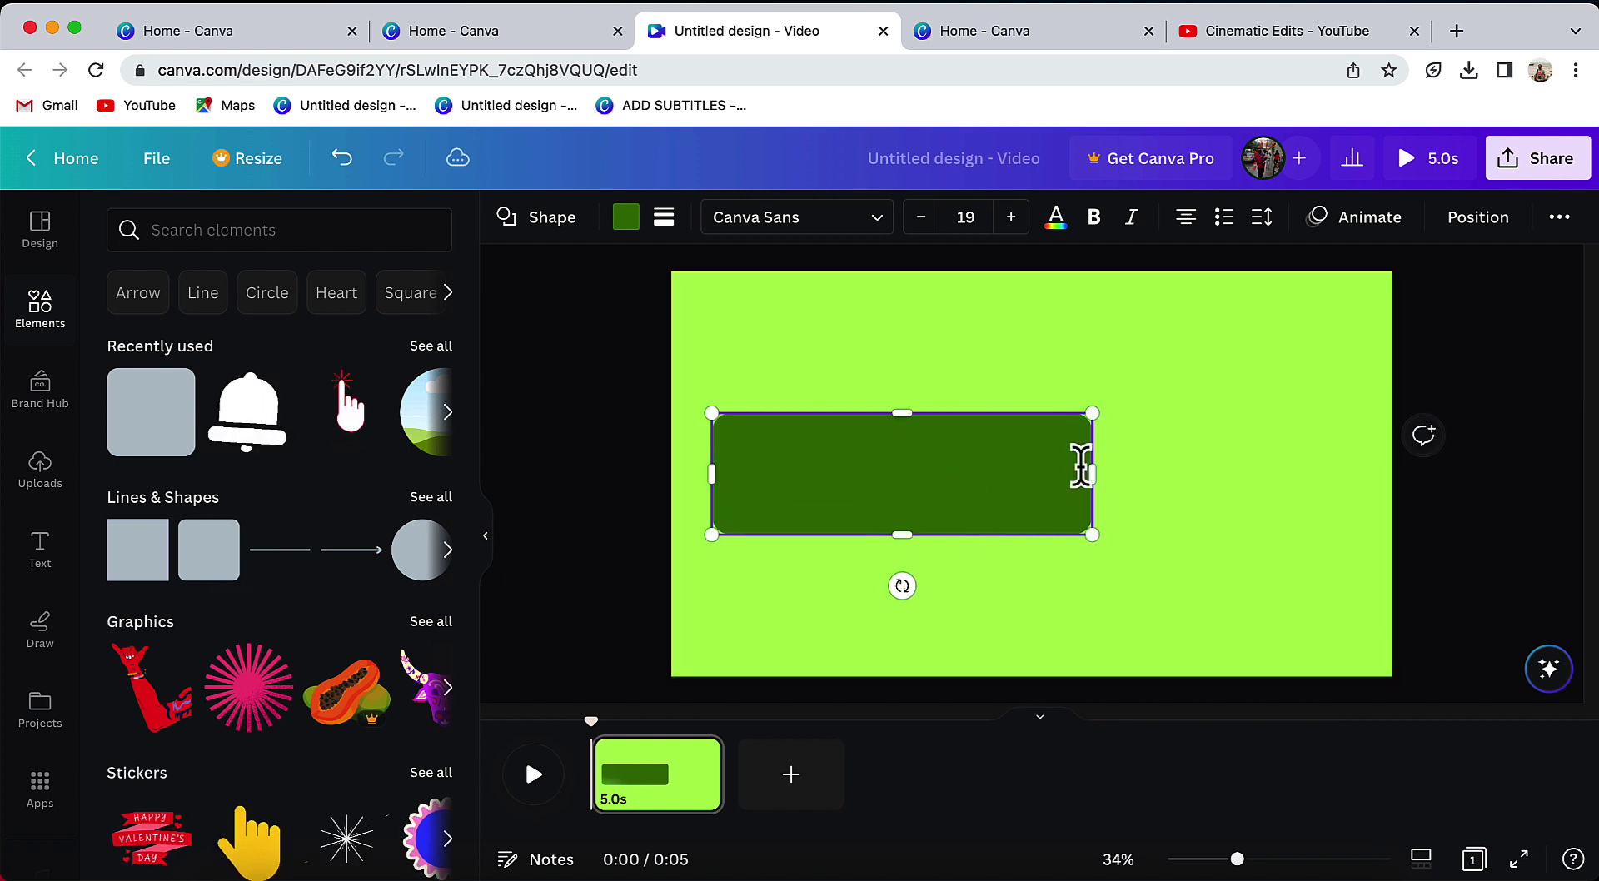
drag(1093, 477, 1349, 476)
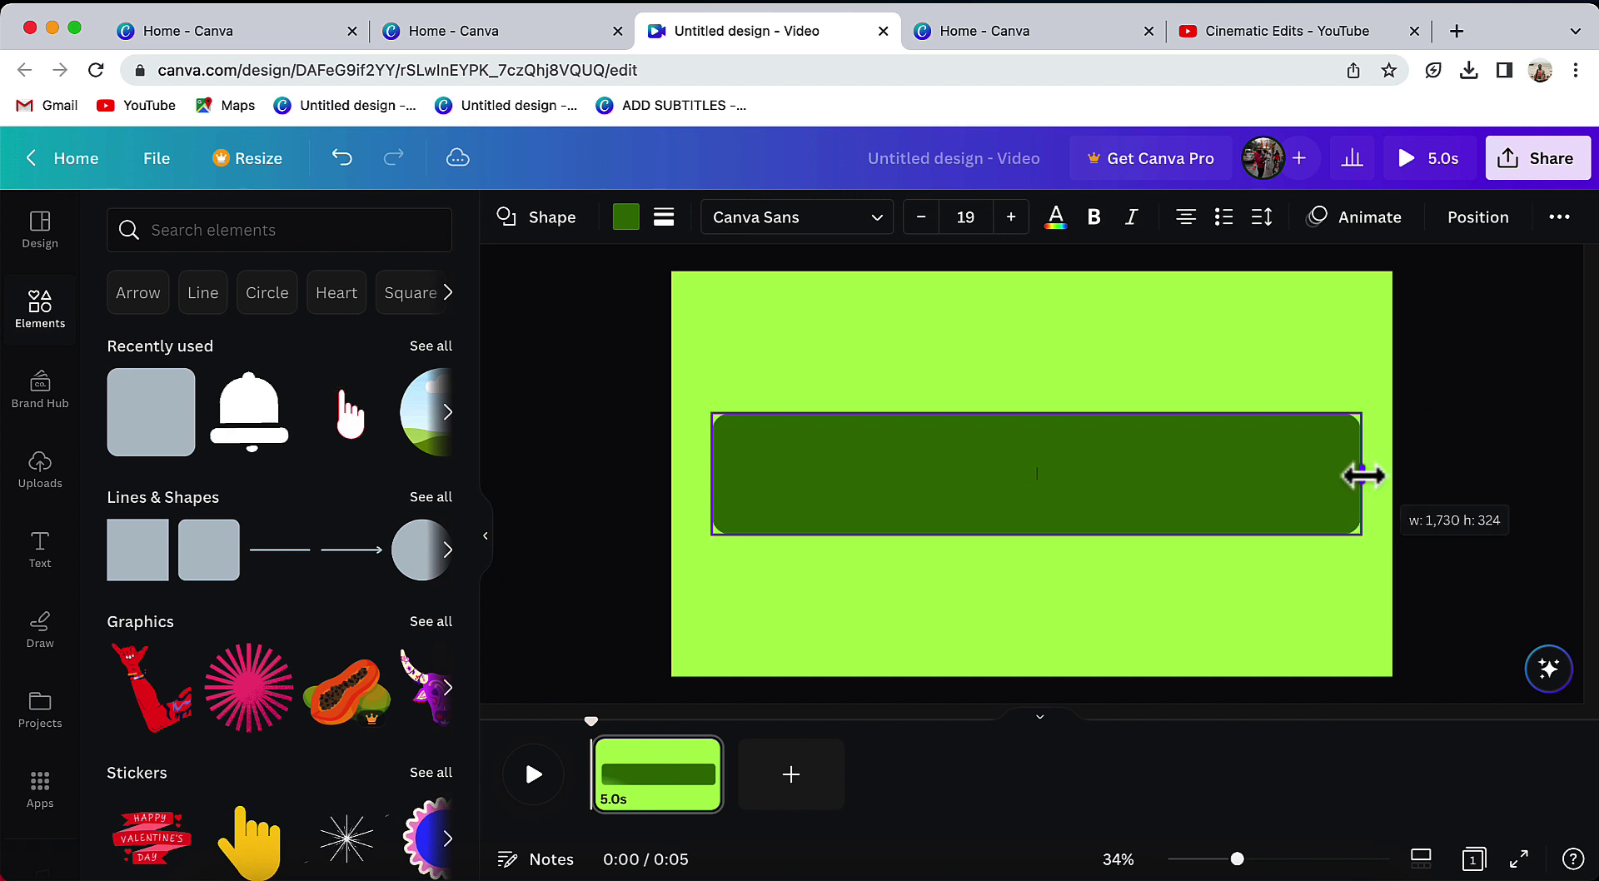
click(624, 218)
click(428, 653)
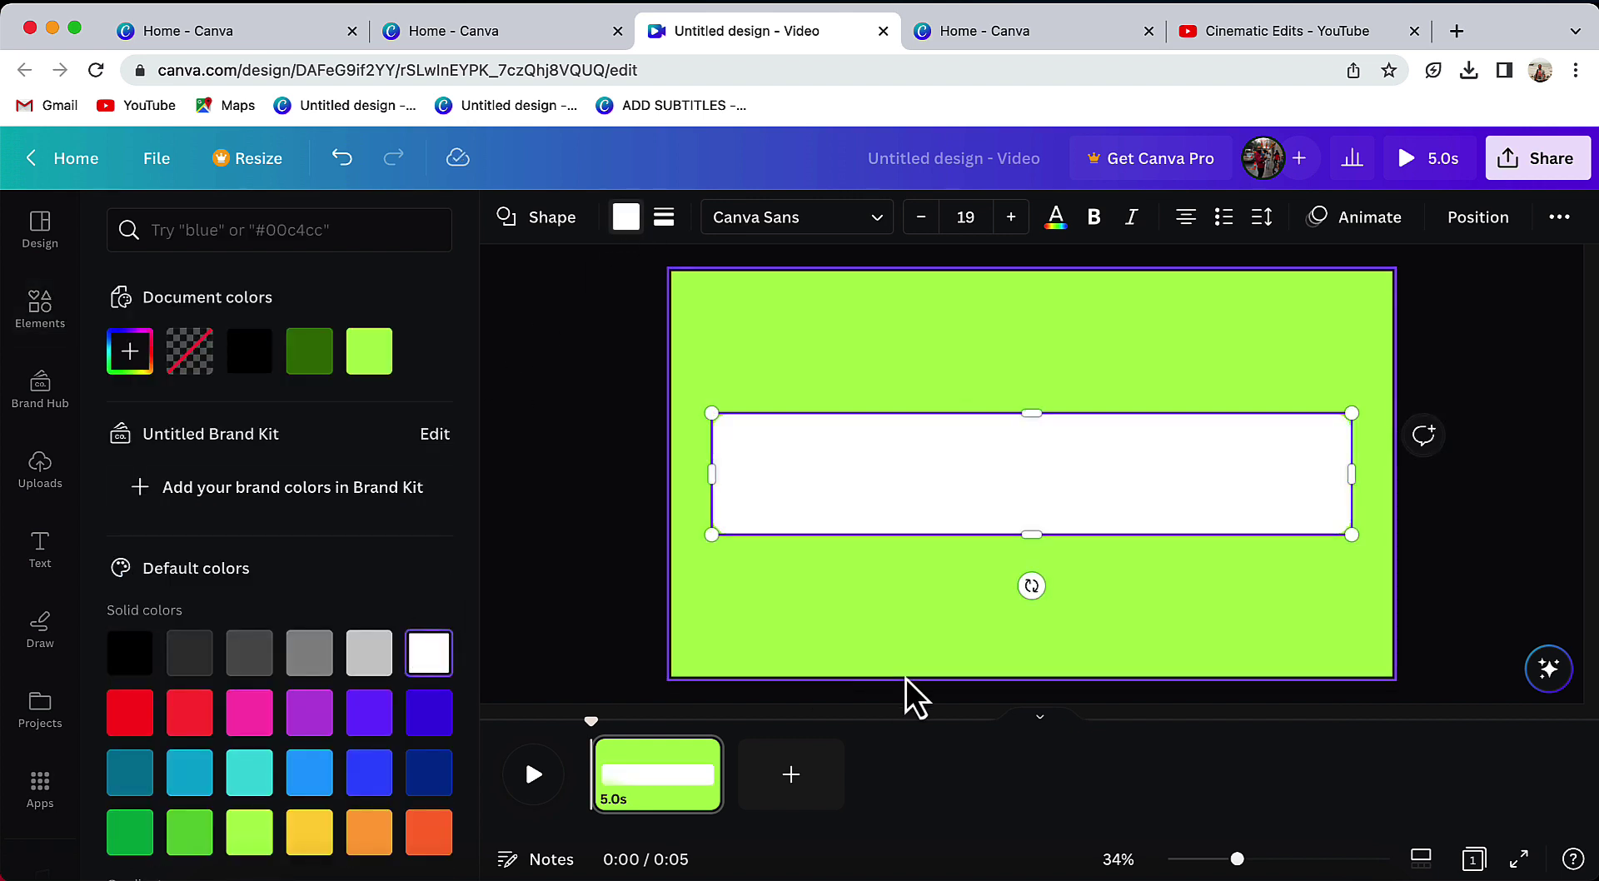
click(906, 652)
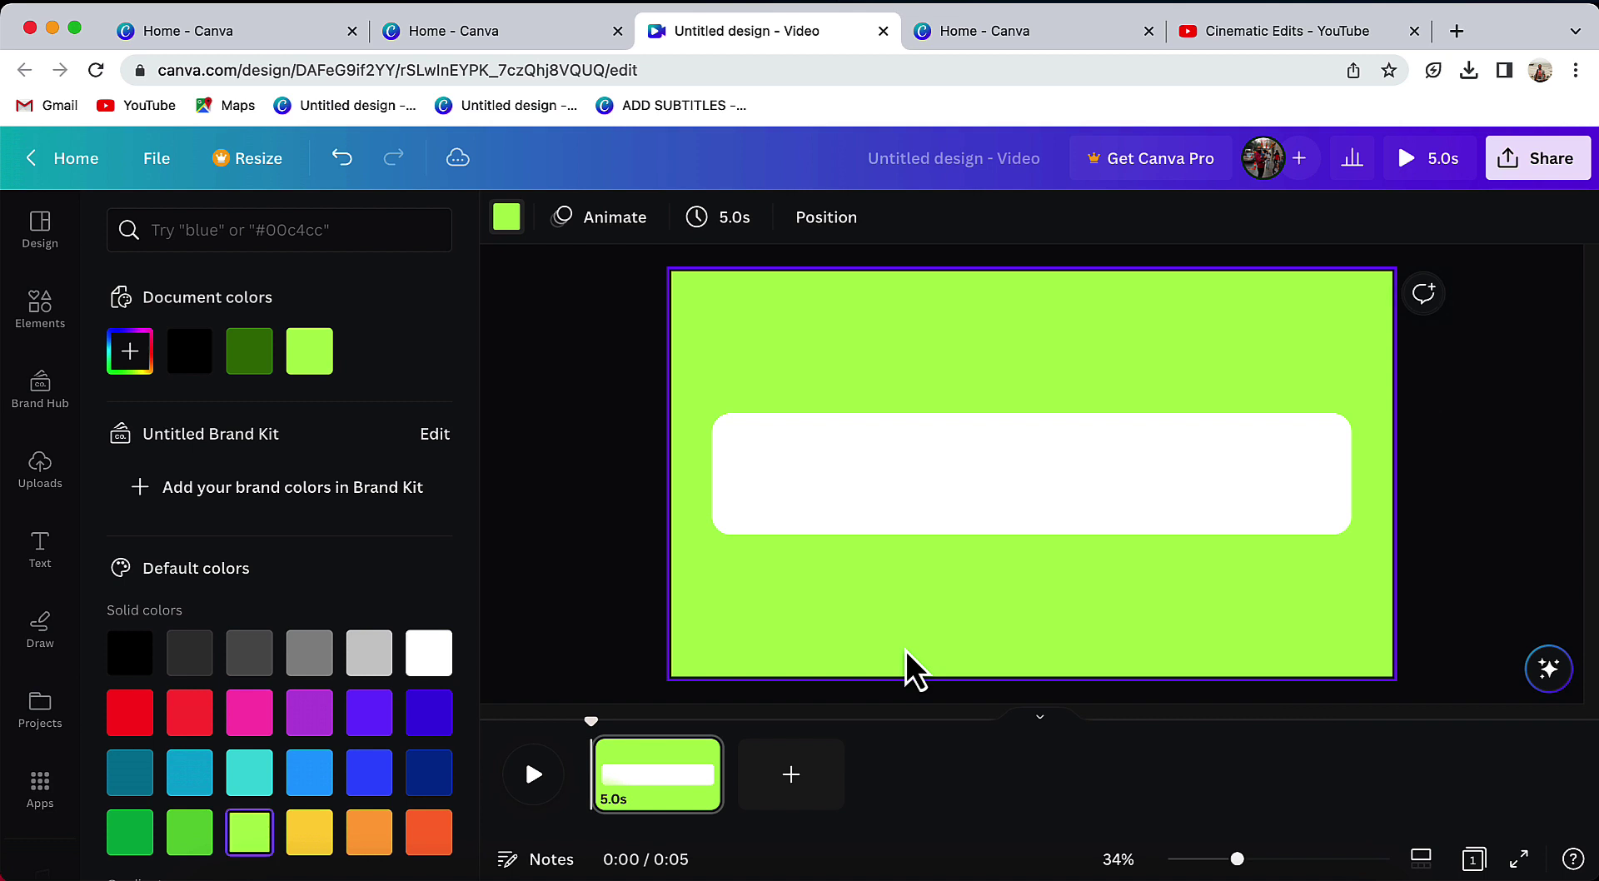
click(906, 481)
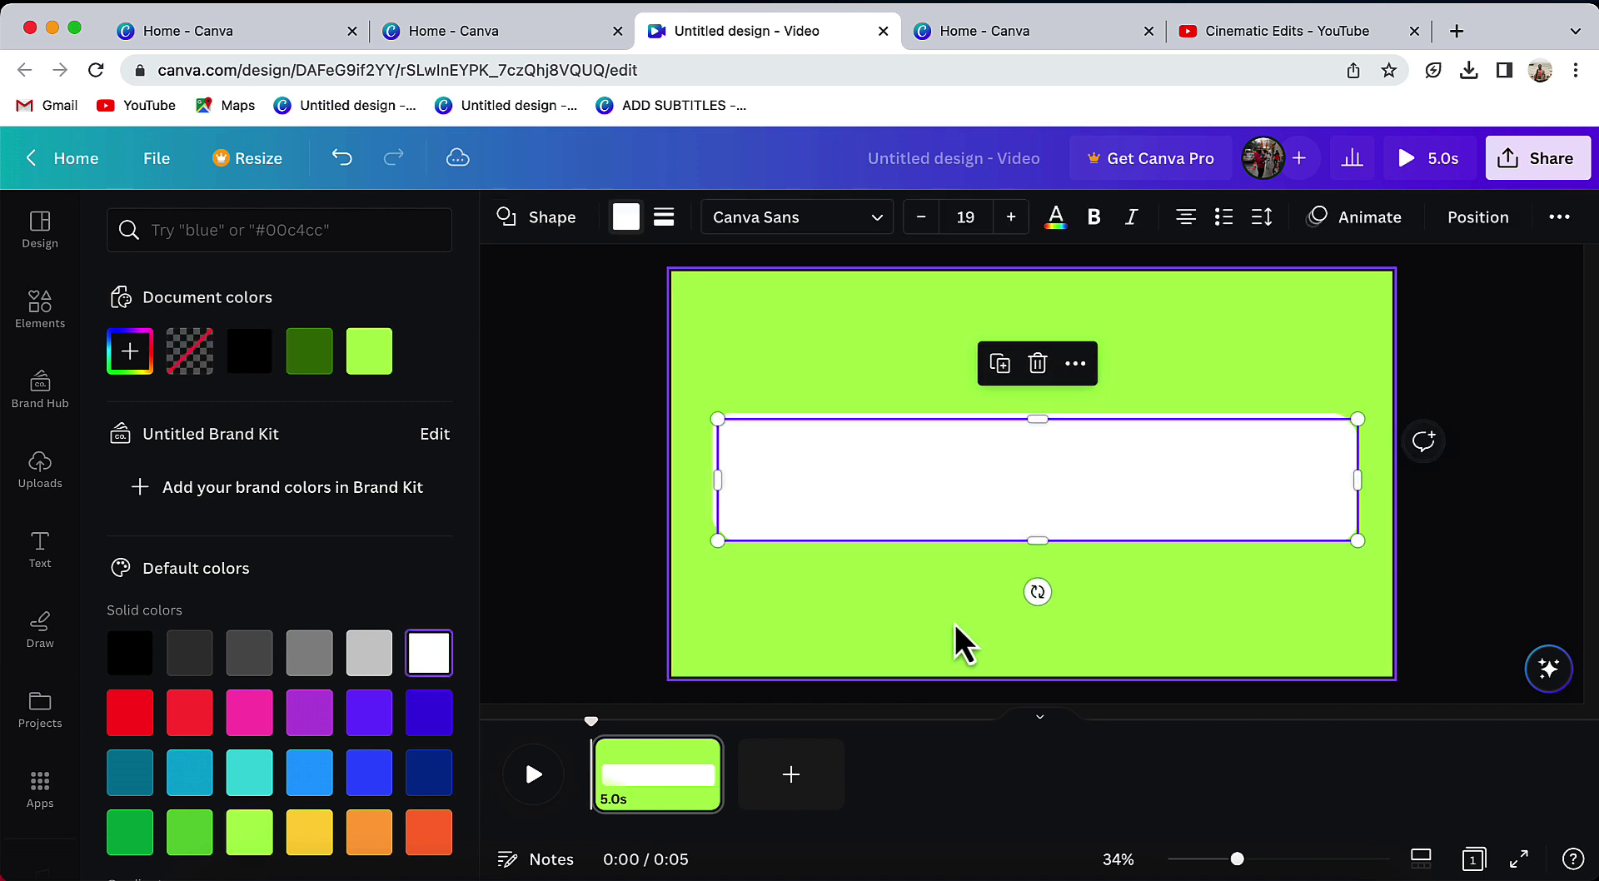
- Make a narrower copy of the bar below it and fill it black
mouse_move(992, 510)
mouse_down()
mouse_move(988, 597)
mouse_move(1007, 596)
mouse_up()
drag(731, 587, 1119, 588)
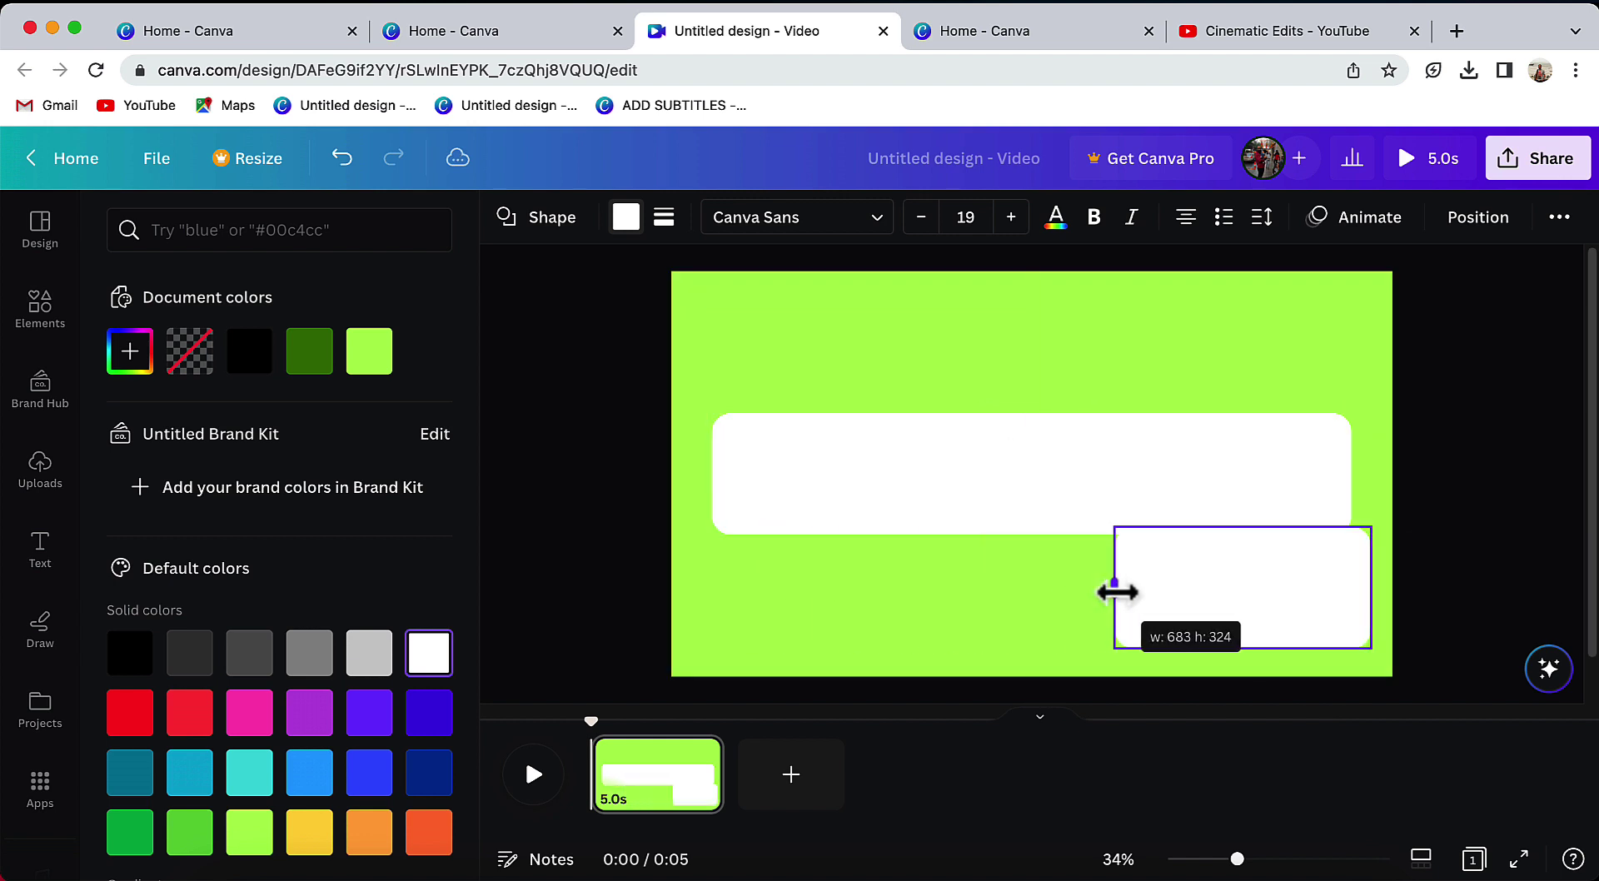
drag(1369, 586, 1310, 589)
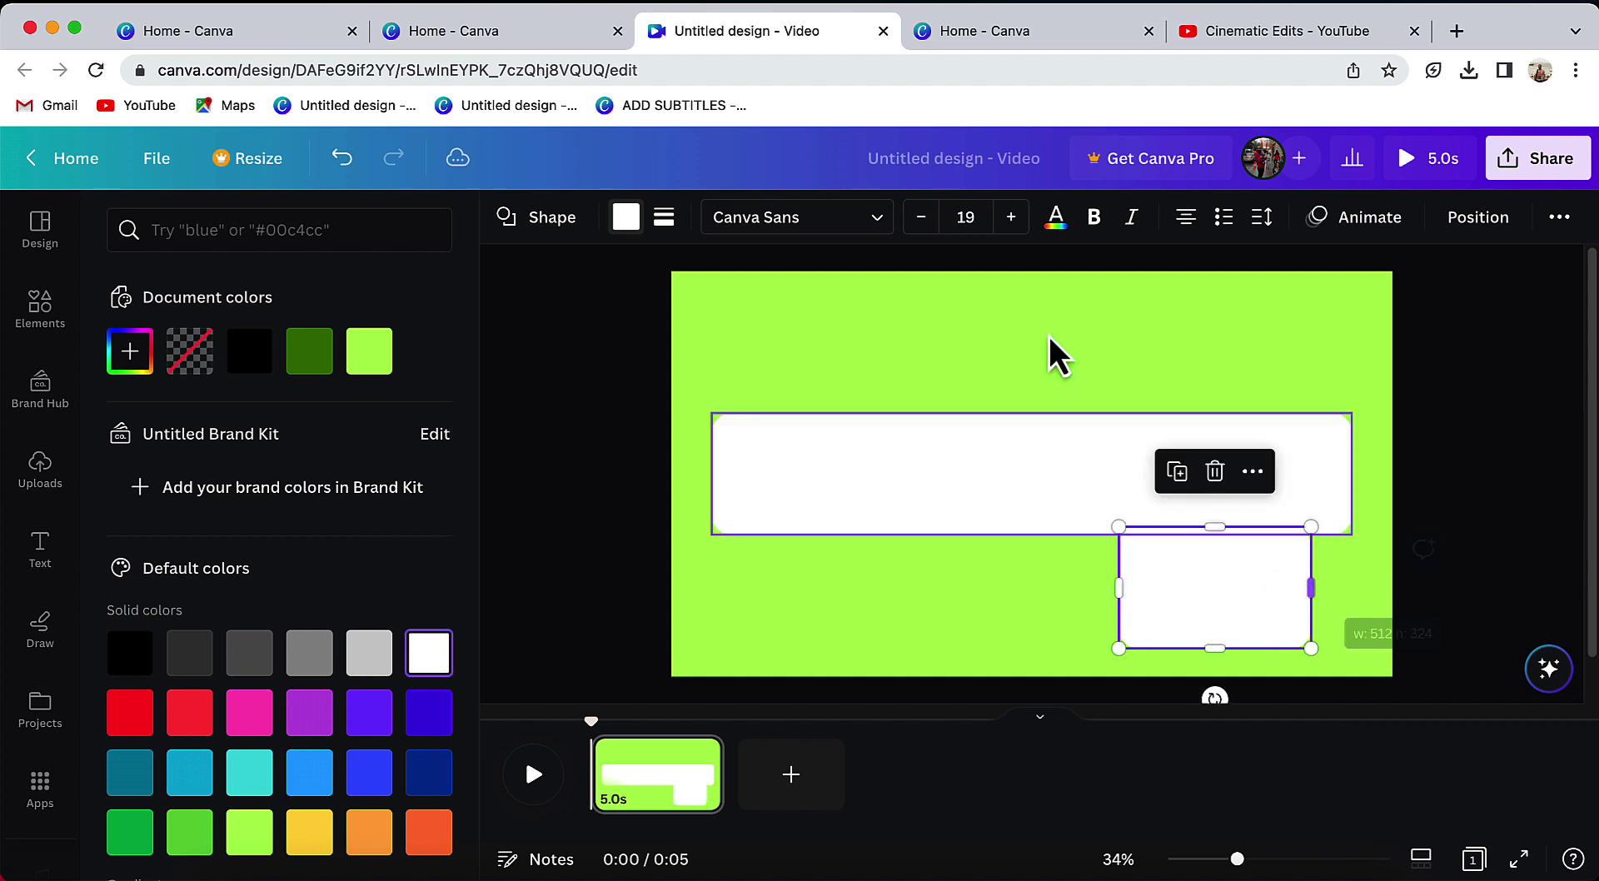
click(626, 223)
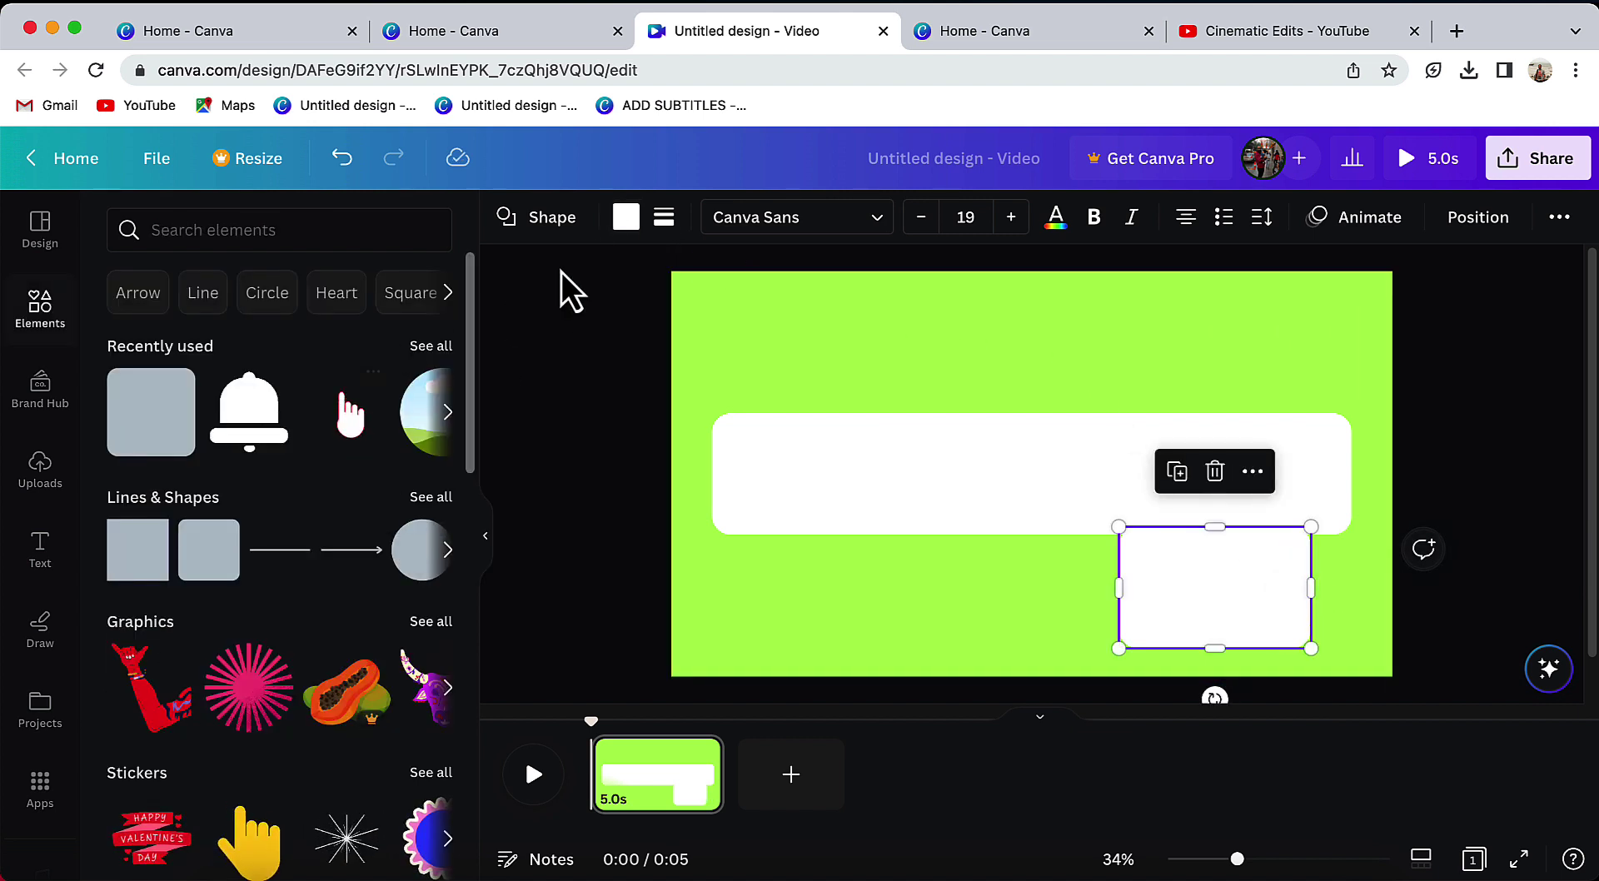
click(638, 227)
click(260, 358)
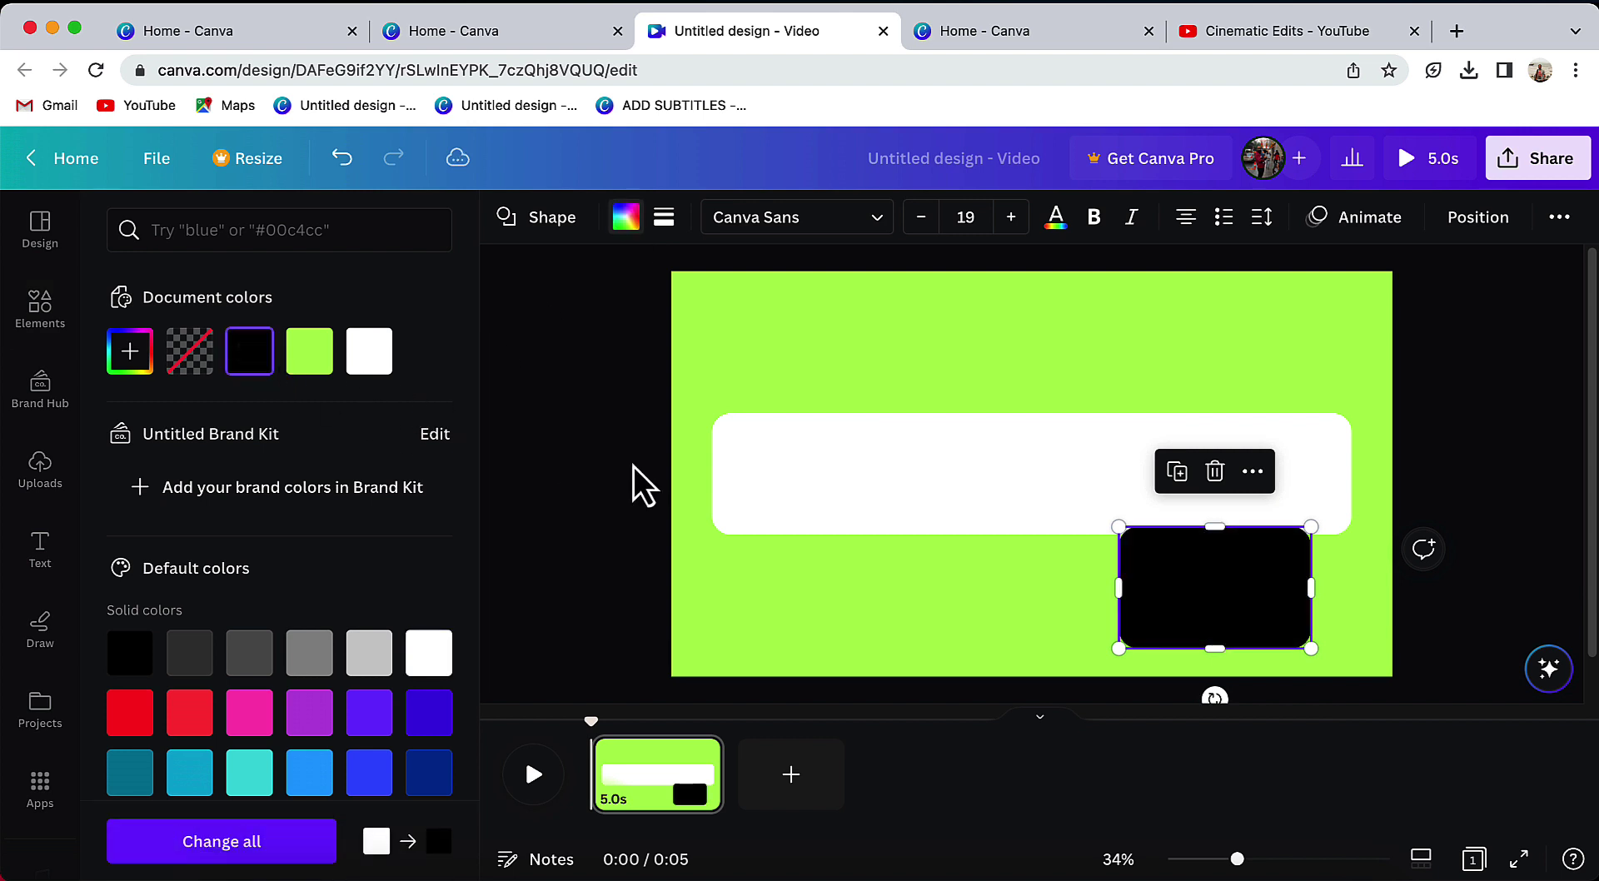
- Fit the black rectangle into the white bar's right end as a button
drag(1215, 648, 1215, 614)
drag(1215, 533, 1223, 486)
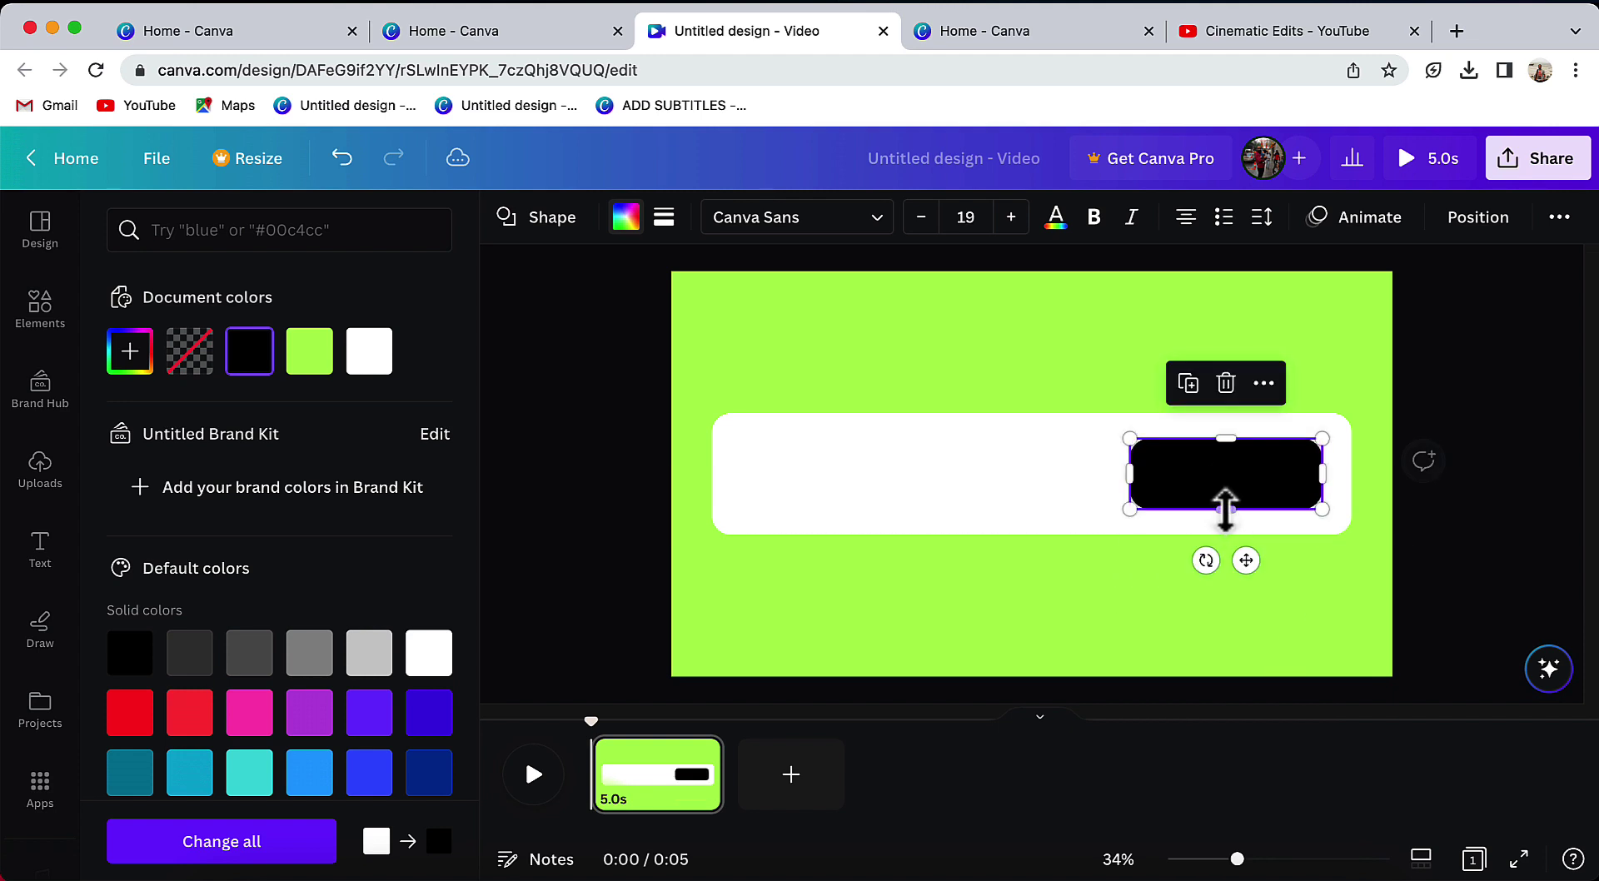
drag(1226, 509, 1227, 518)
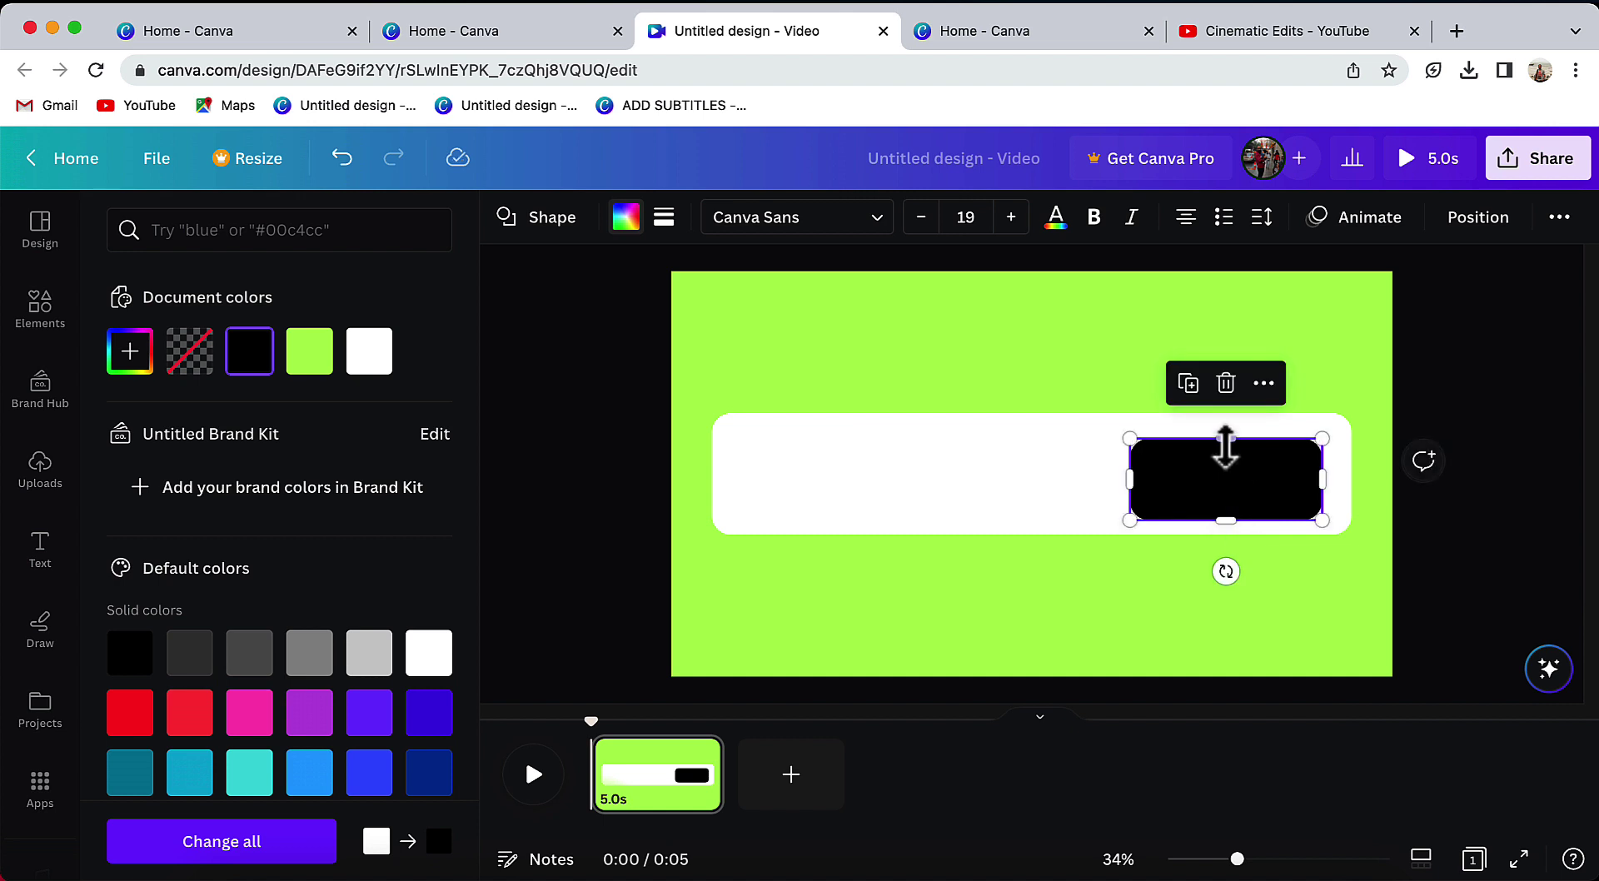
drag(1225, 439, 1225, 429)
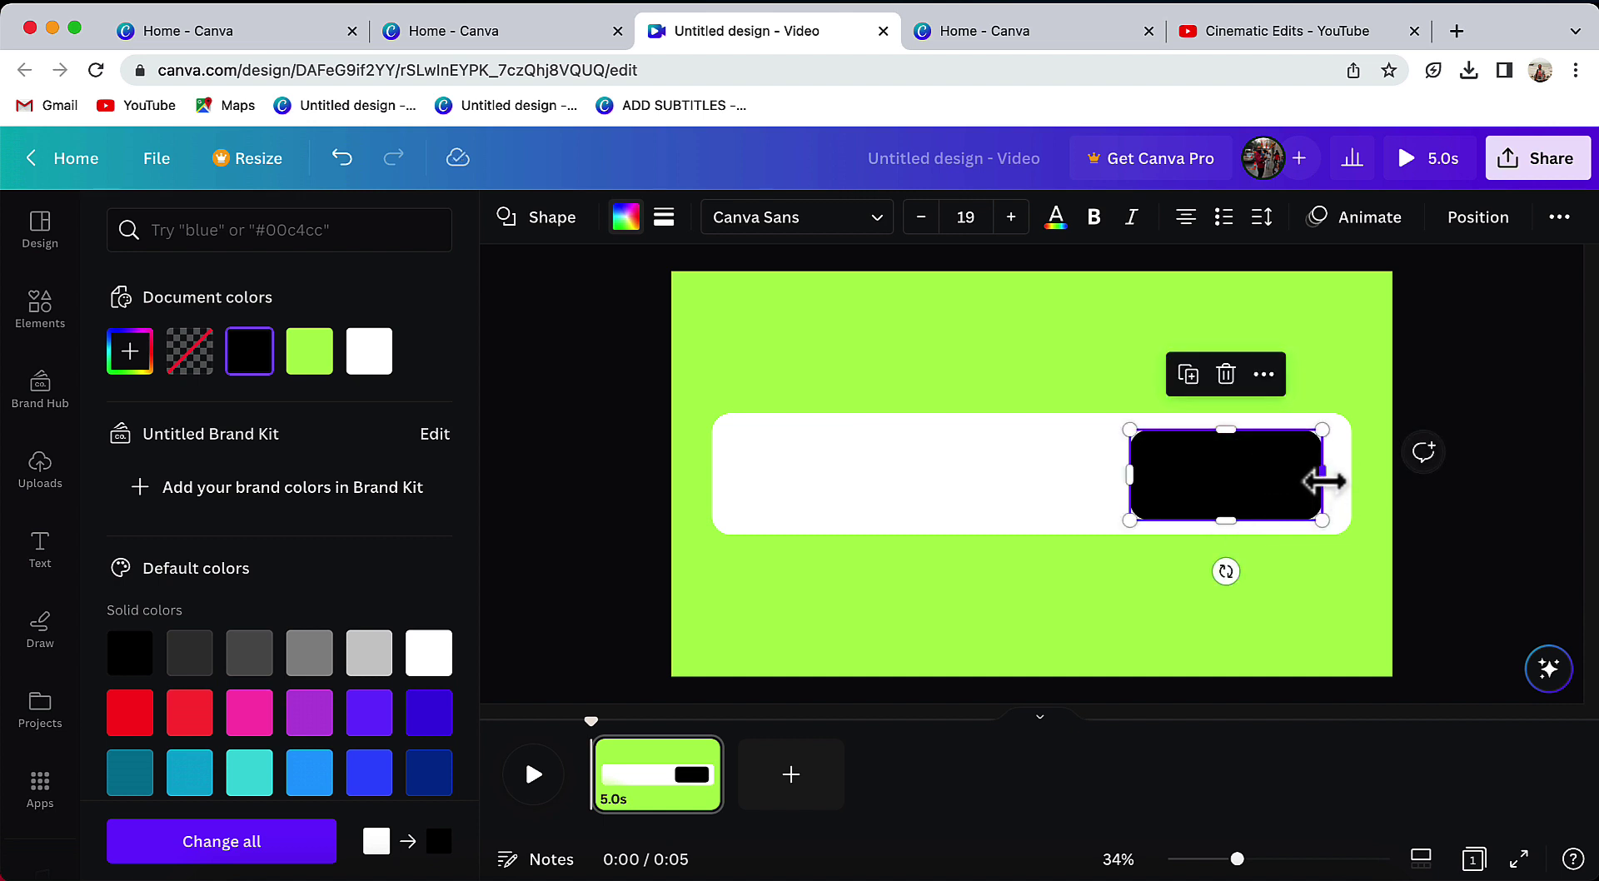
drag(1324, 481, 1336, 480)
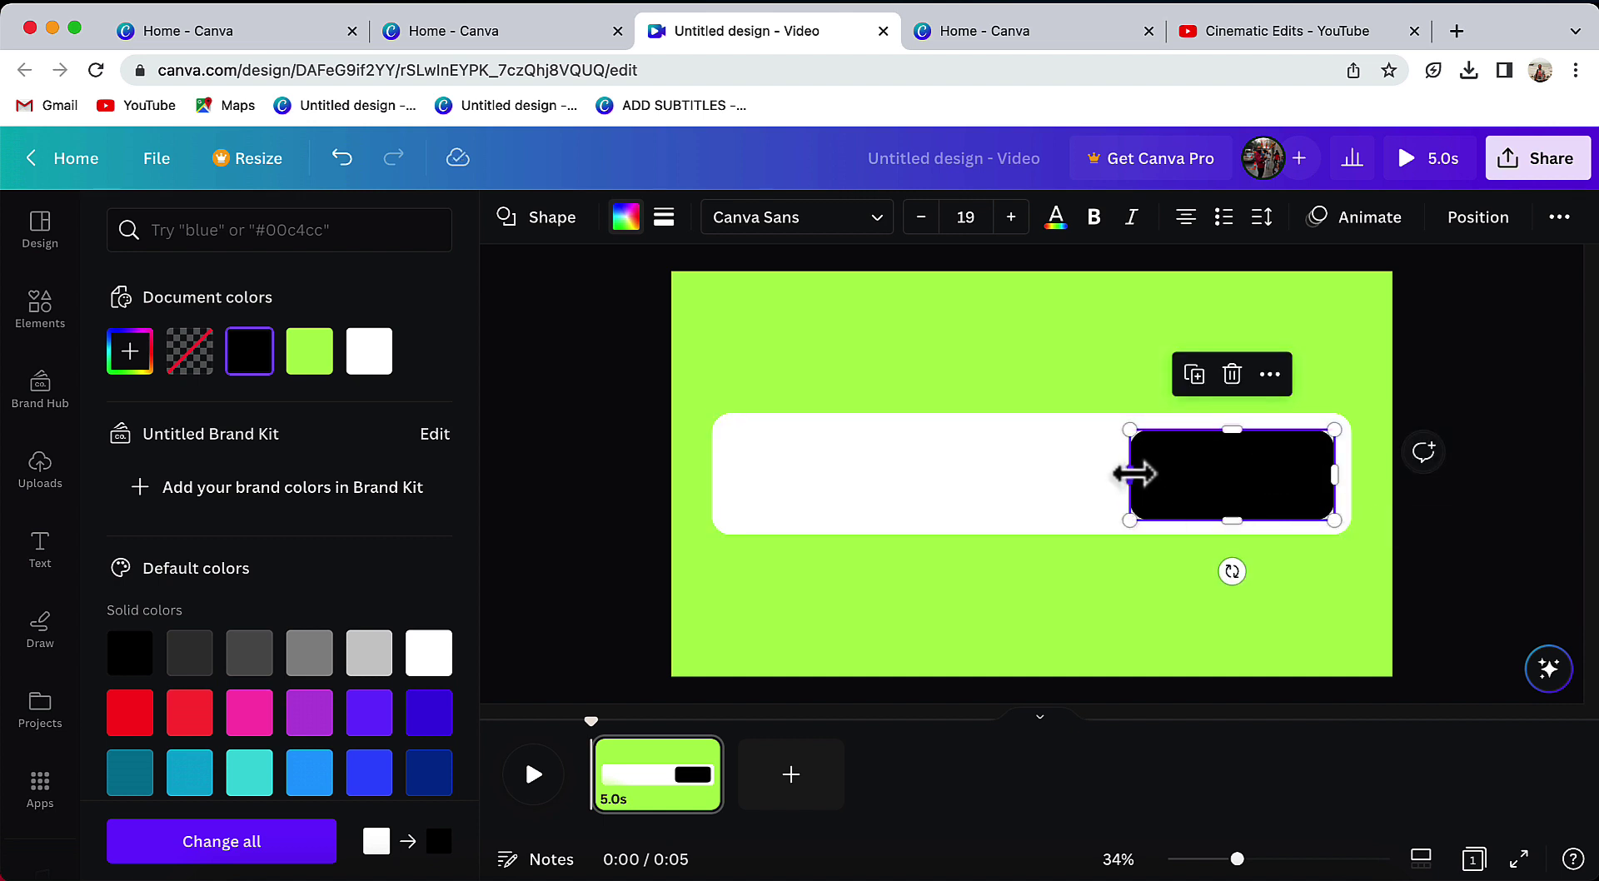
drag(1135, 474, 1104, 479)
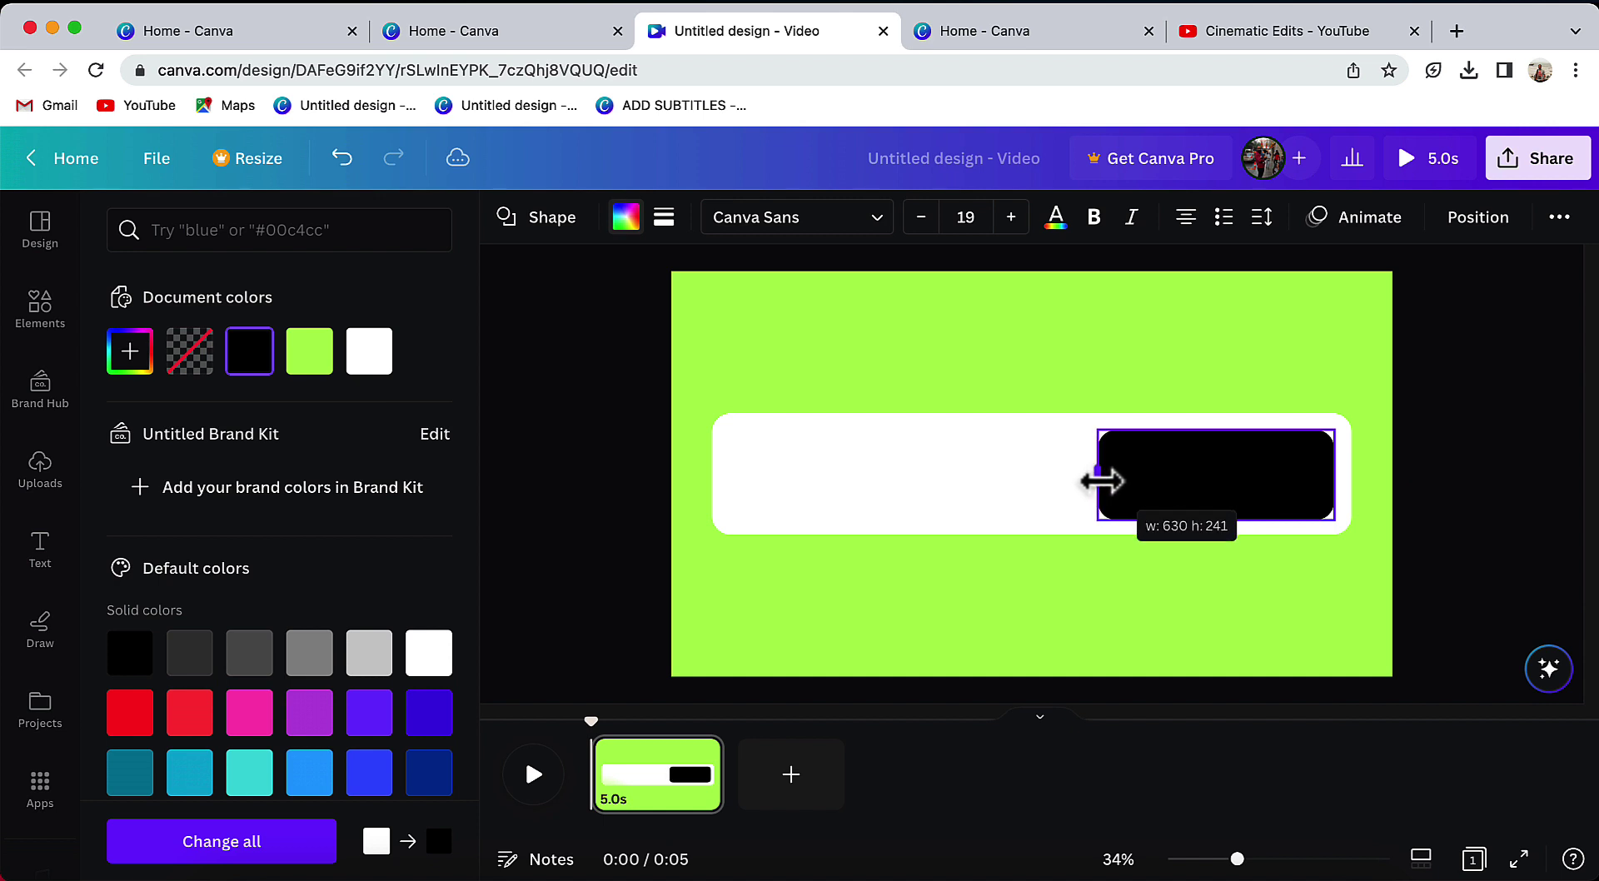
click(1084, 638)
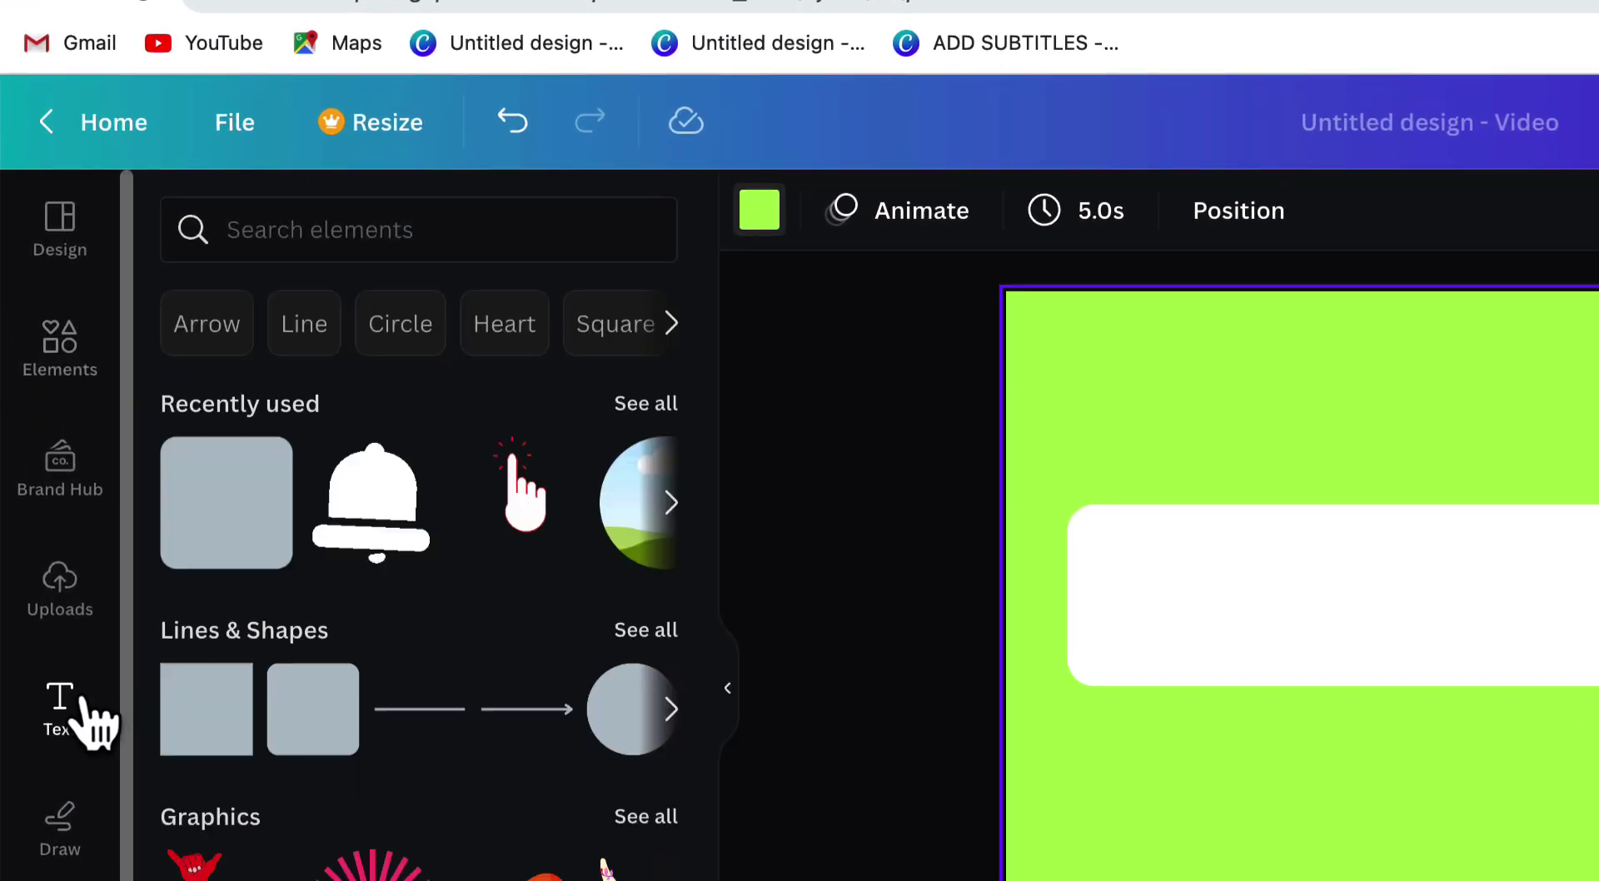
- Add a heading reading SUBSCRIBE and colour it white
click(48, 548)
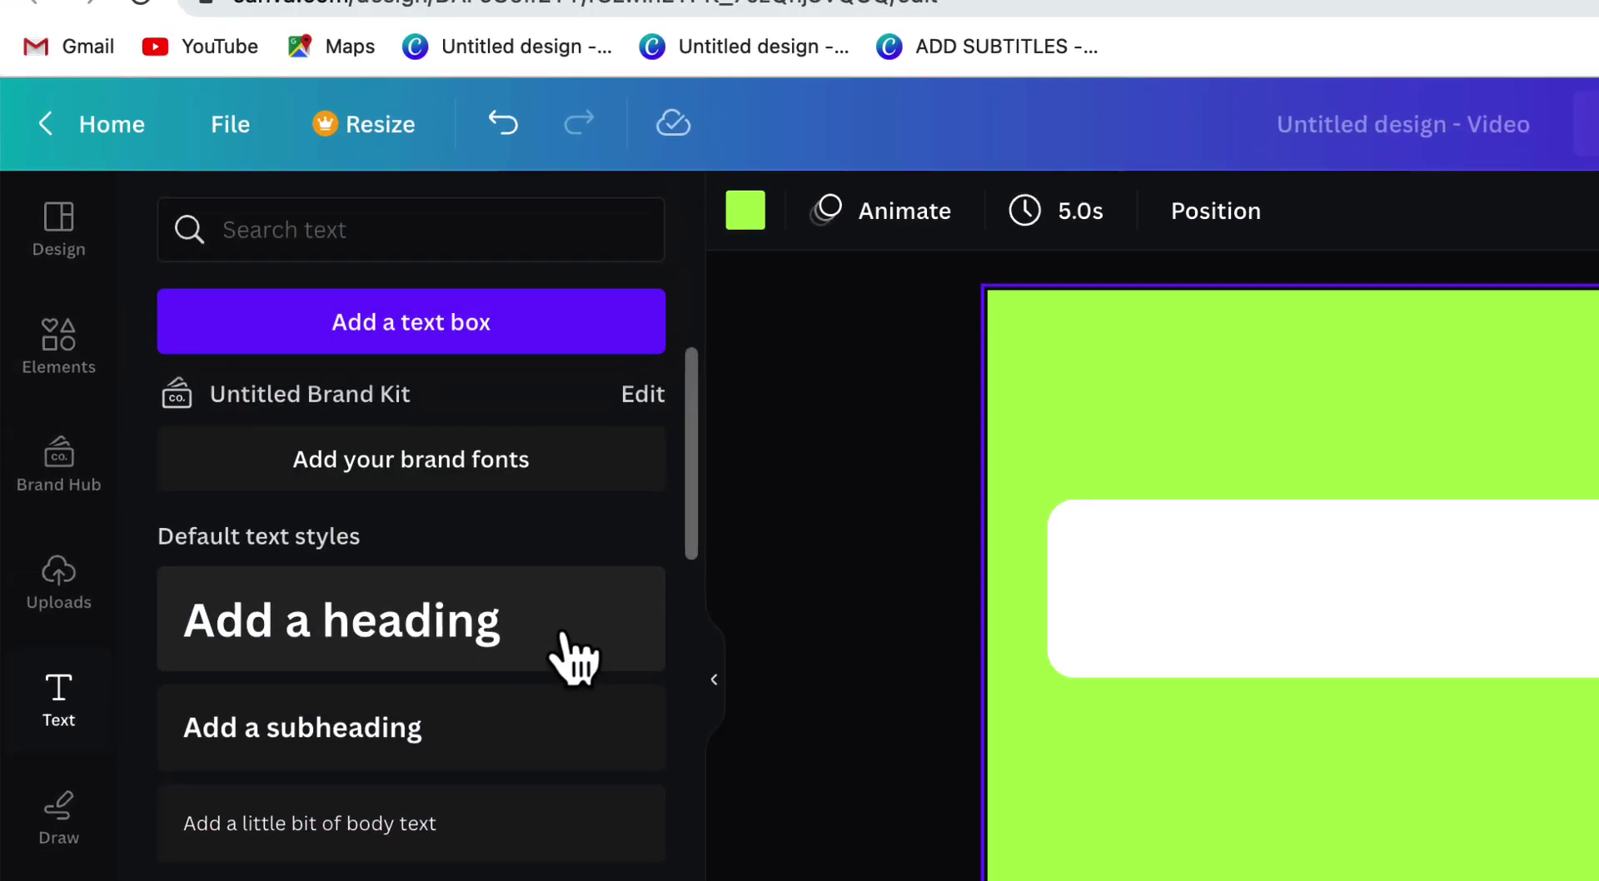
click(573, 658)
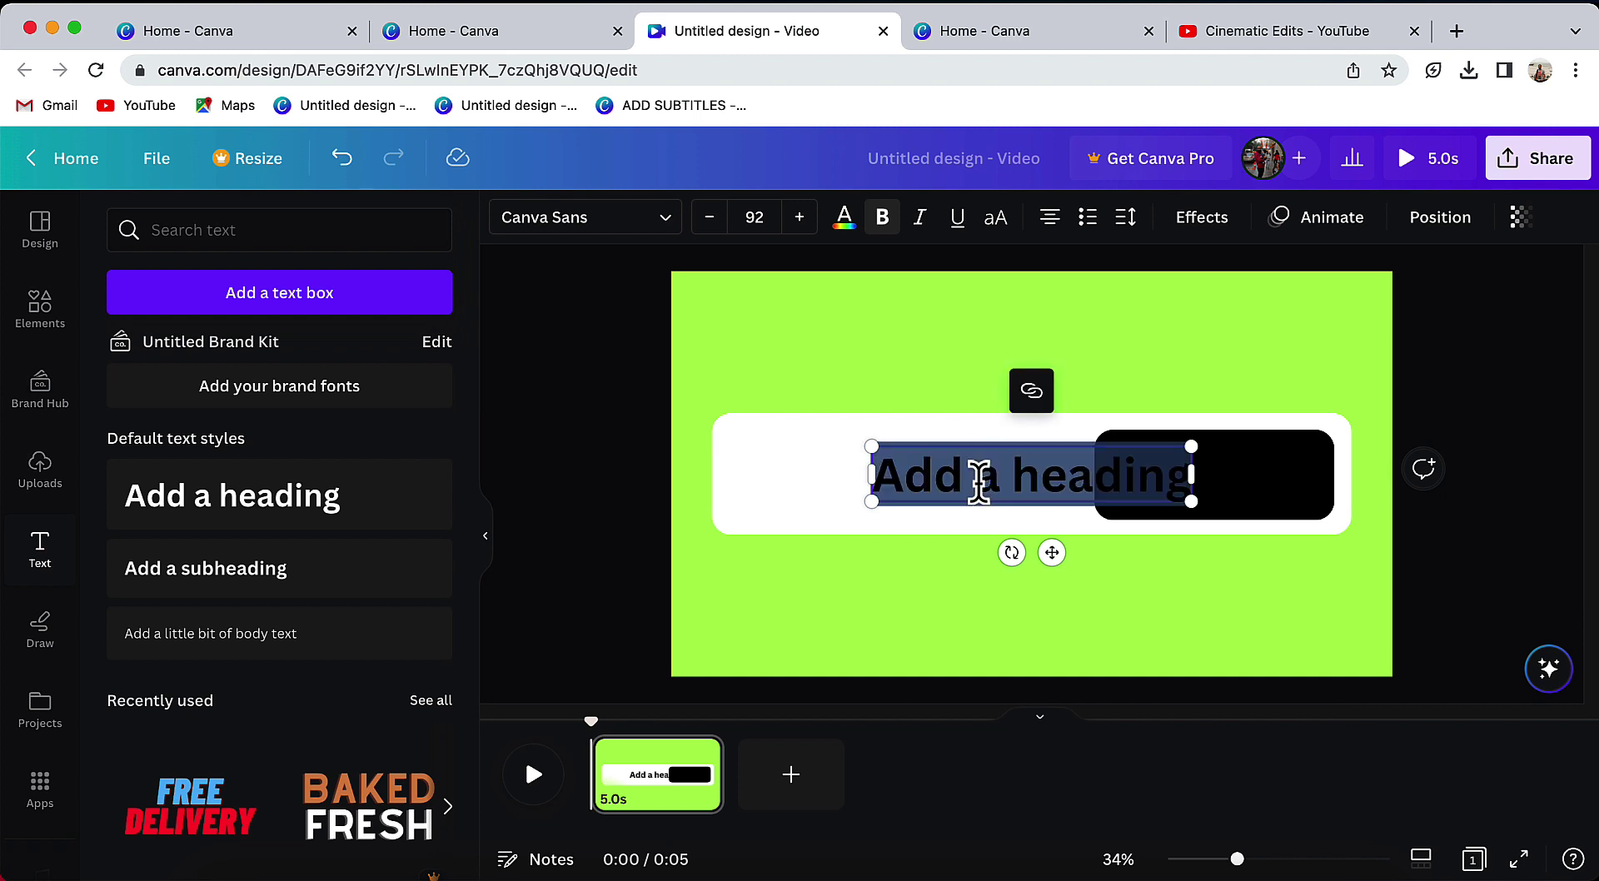
text(SUBSCRI)
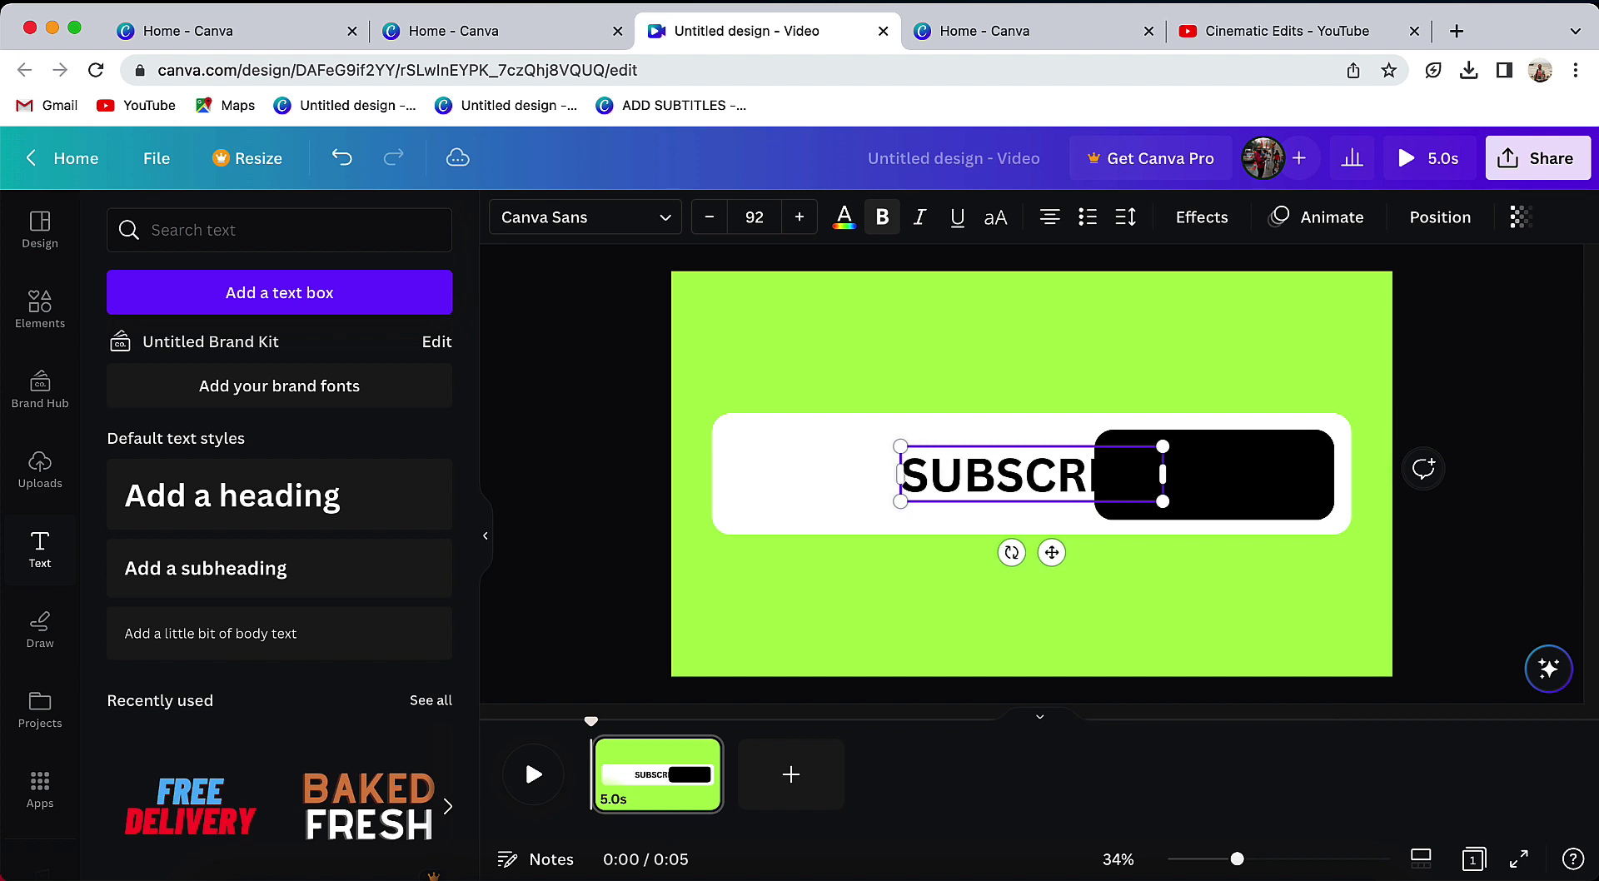
drag(1052, 552, 1032, 654)
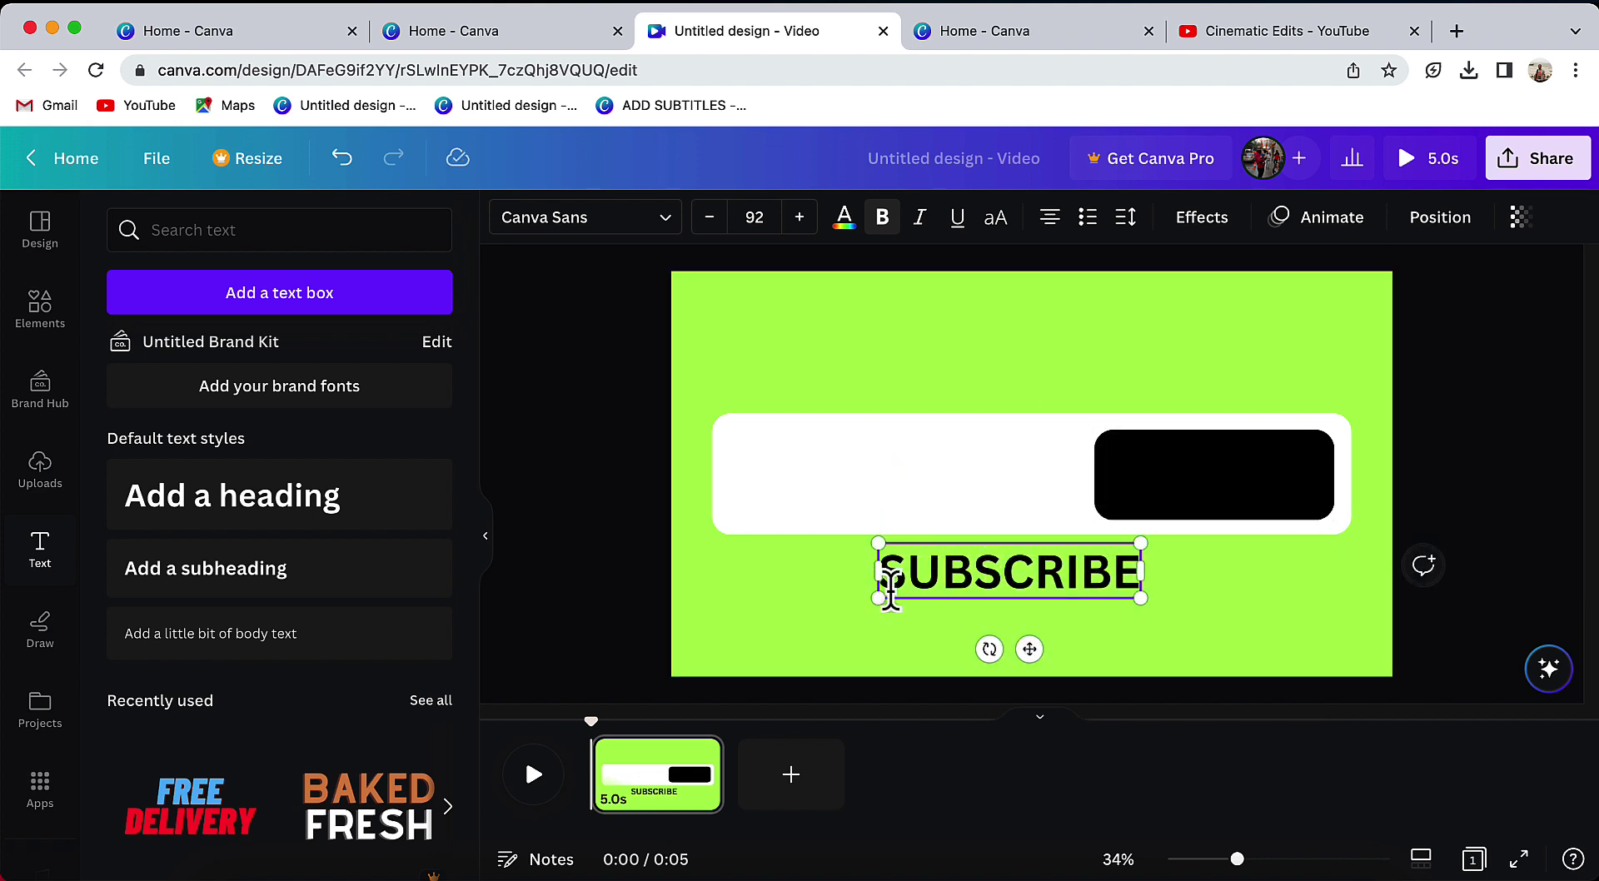
drag(889, 583, 1145, 583)
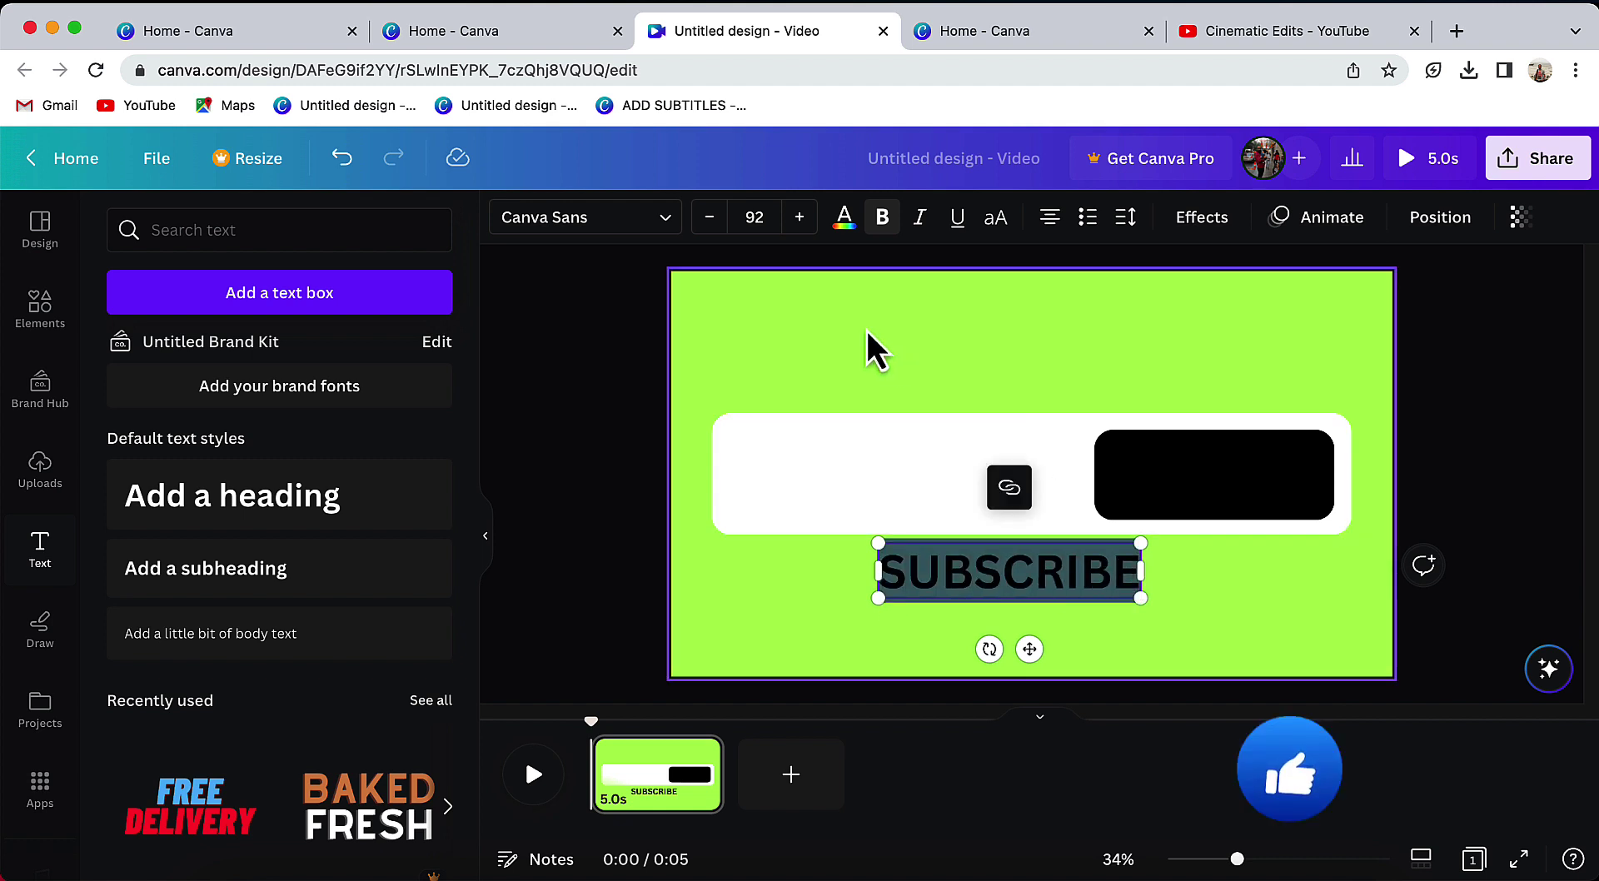
click(675, 220)
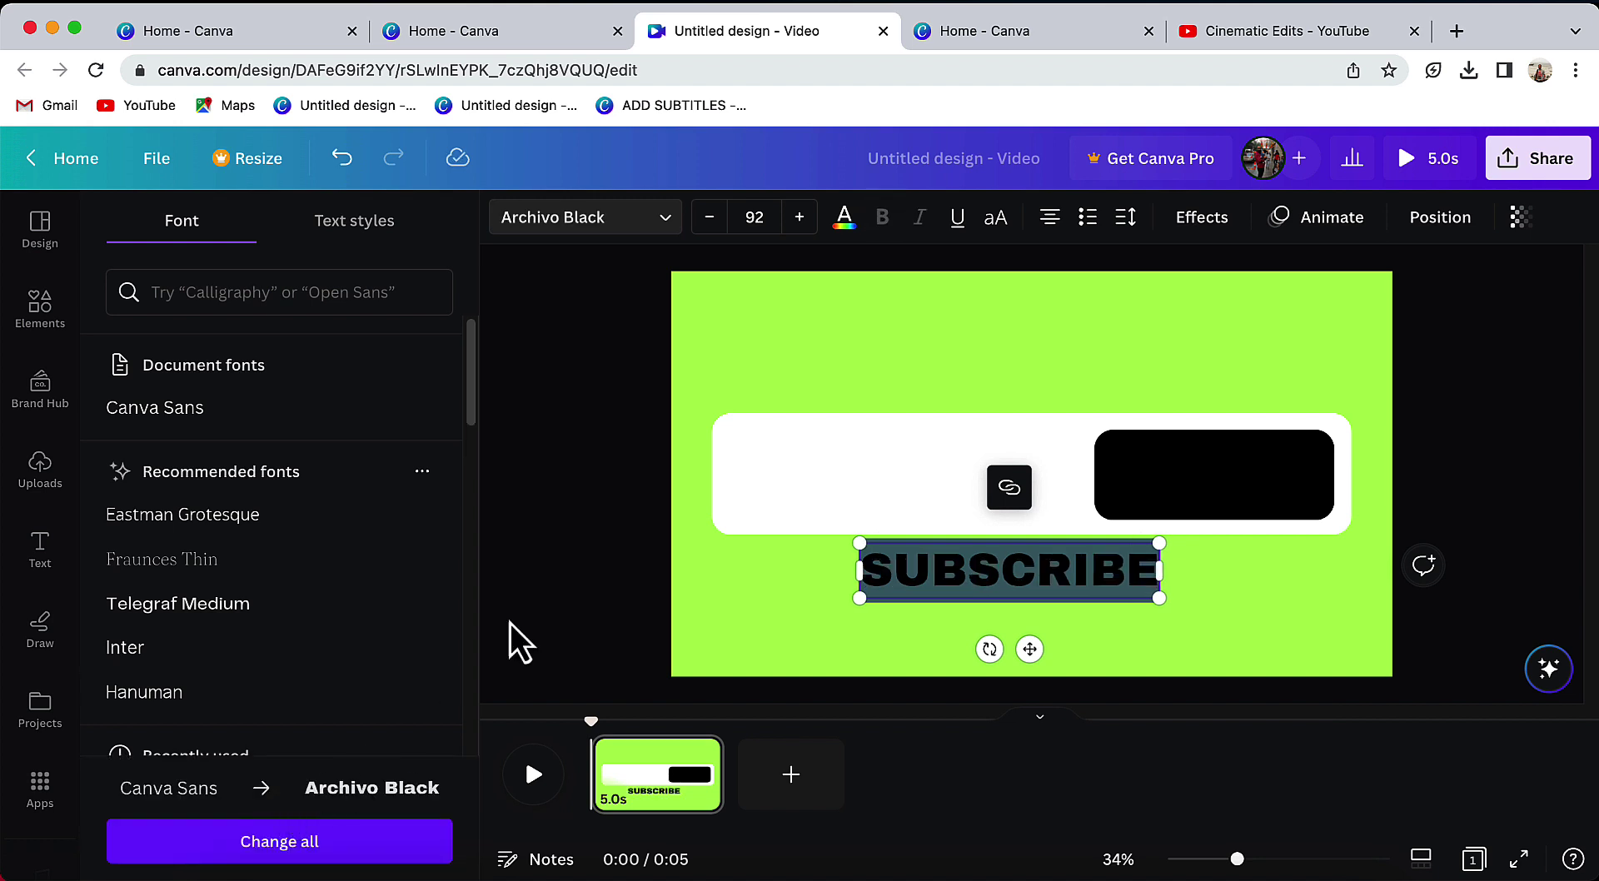
click(844, 218)
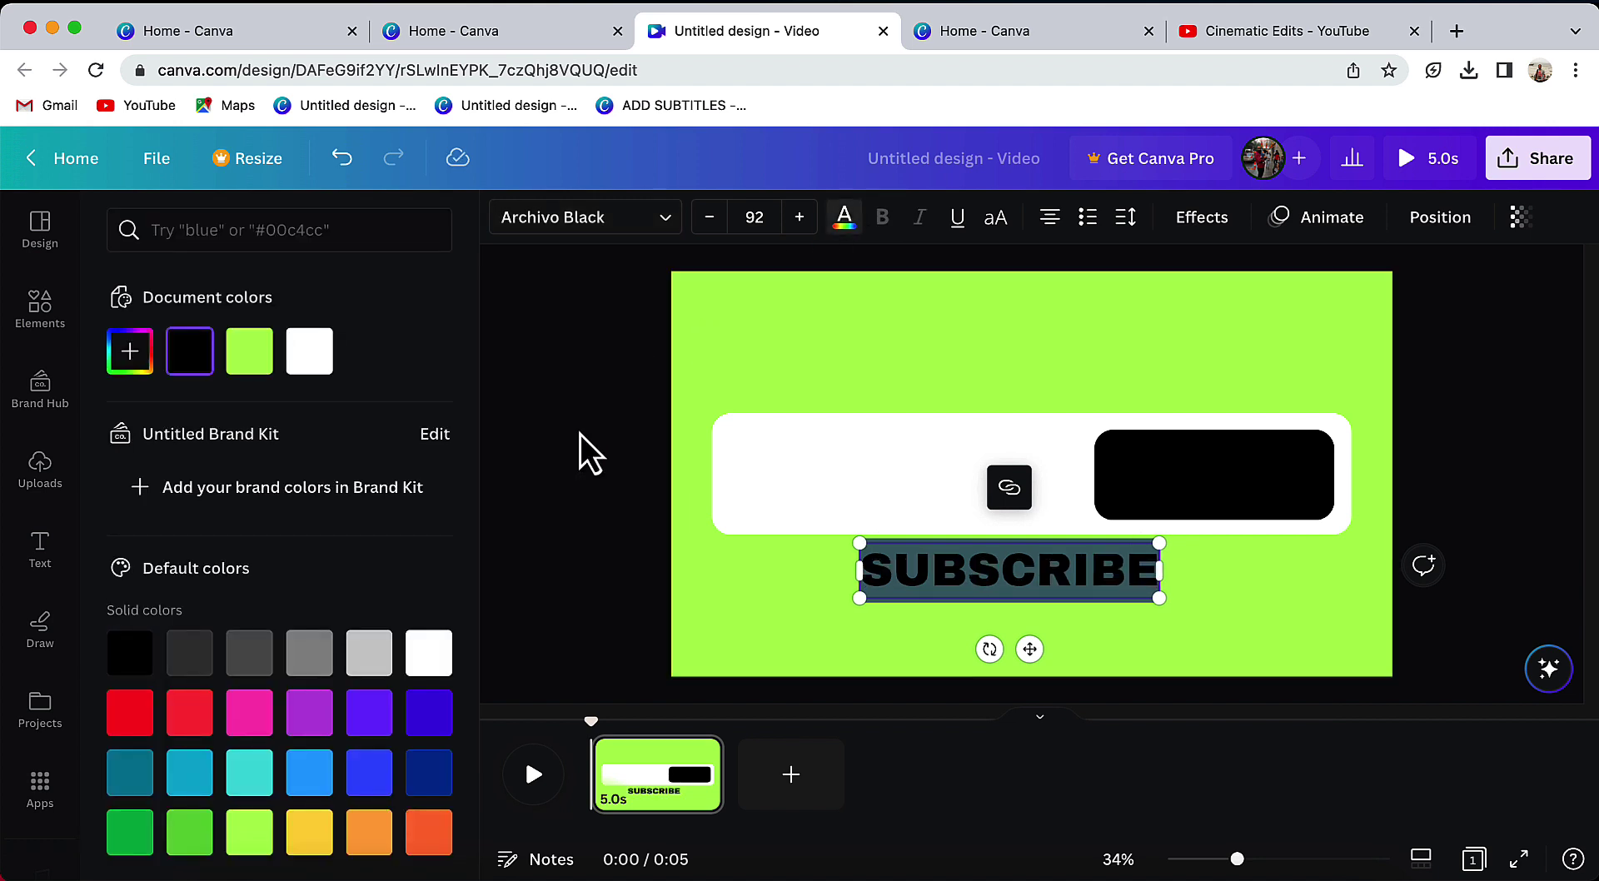
click(428, 653)
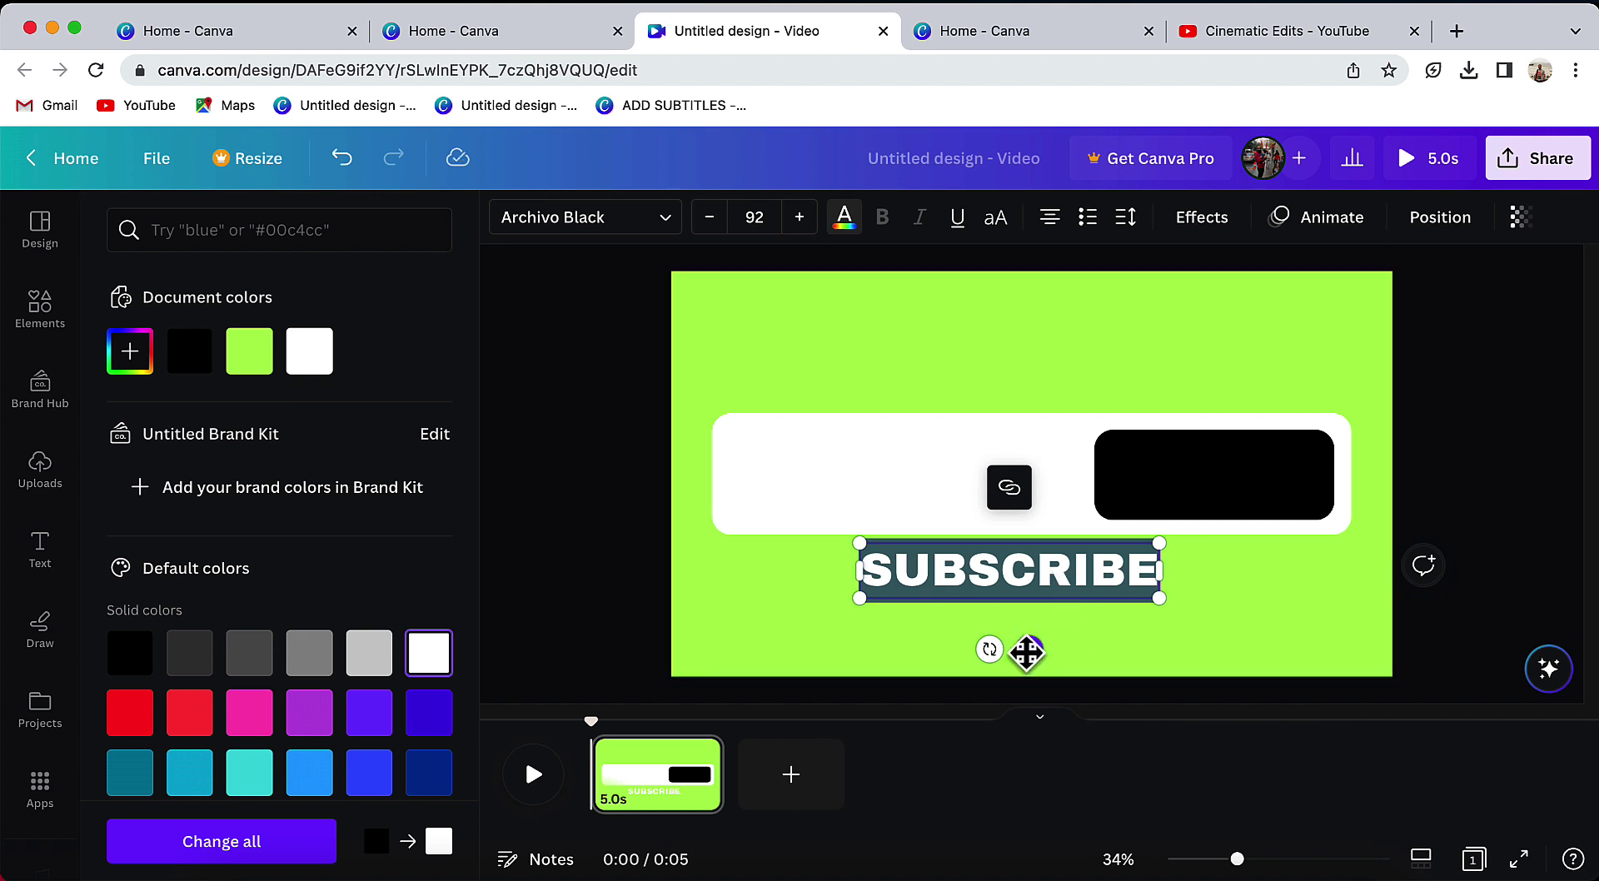
- Shrink the SUBSCRIBE text and centre it on the black button
mouse_move(1027, 651)
mouse_down()
mouse_move(1171, 525)
mouse_move(1169, 551)
mouse_up()
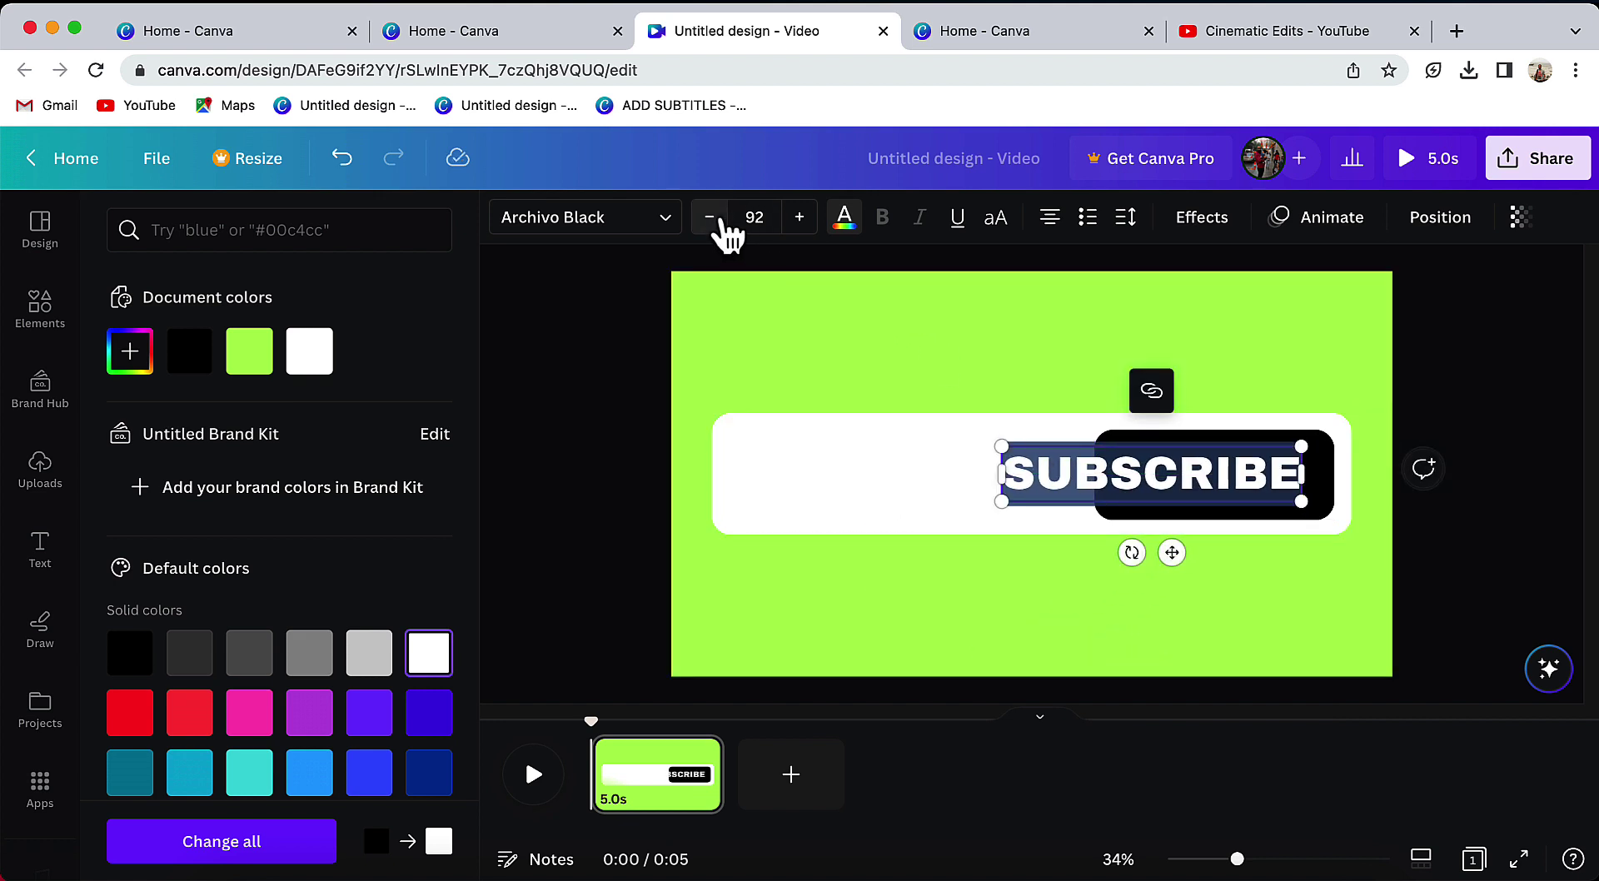
click(710, 217)
click(710, 217)
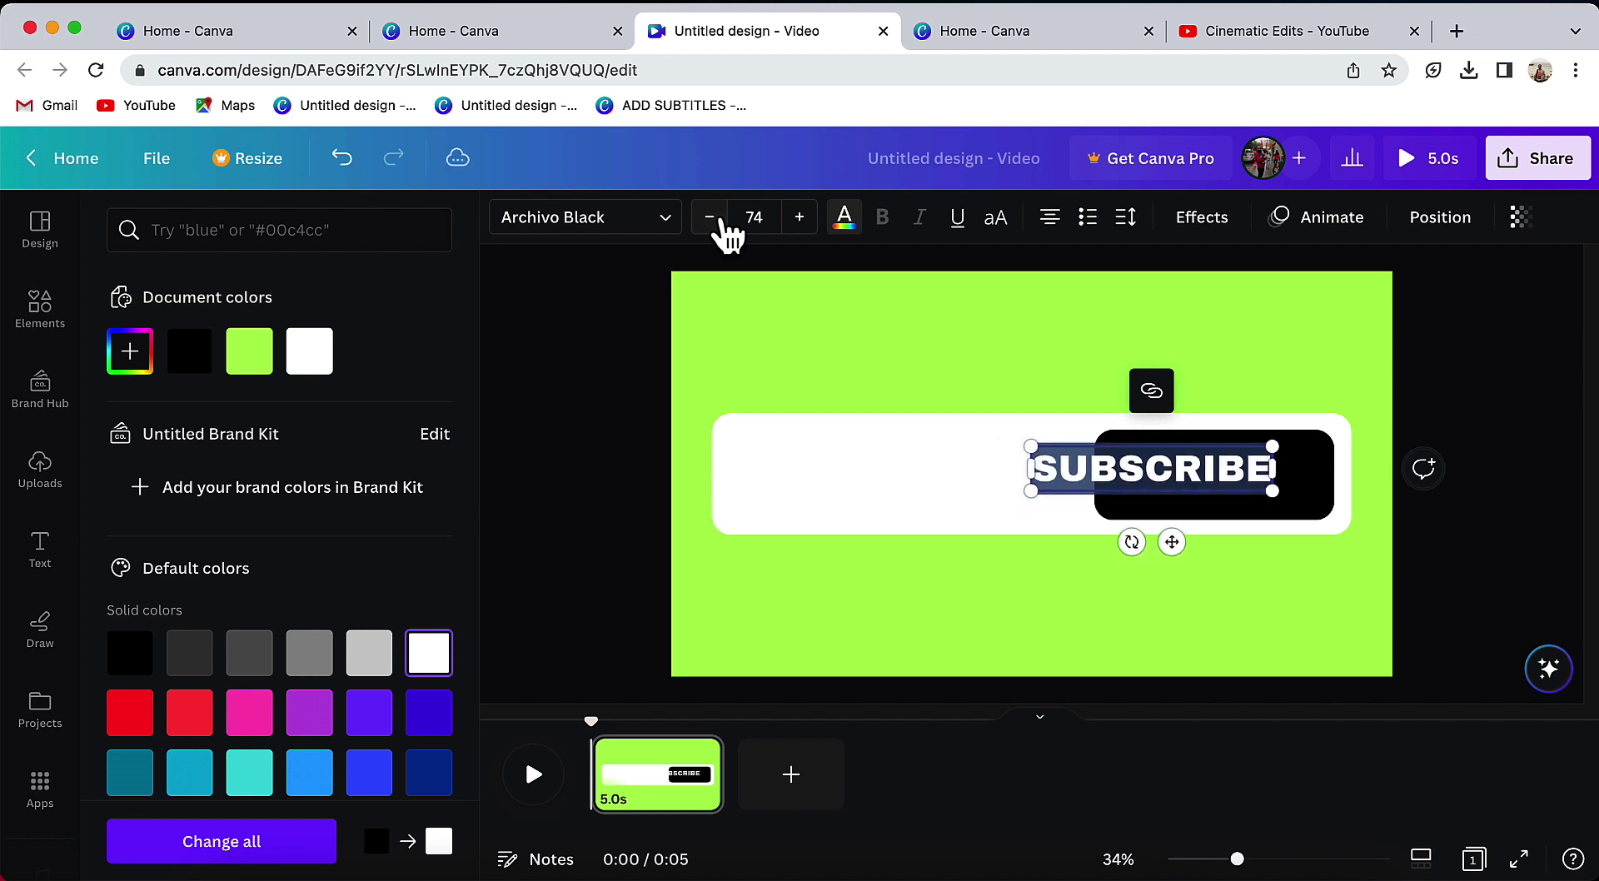
click(710, 218)
click(709, 217)
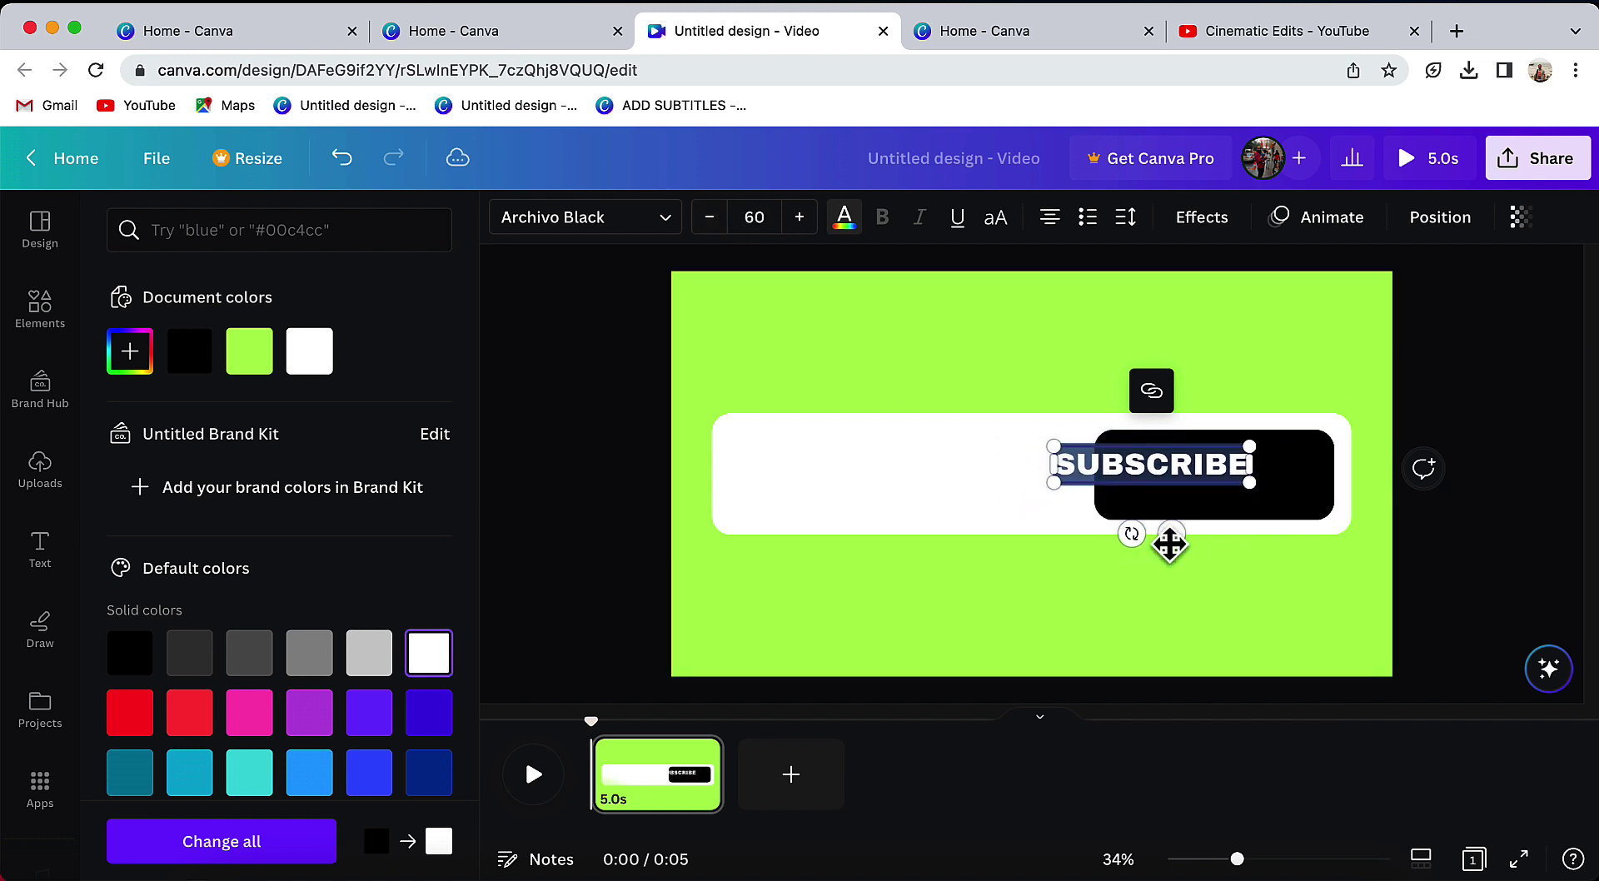
drag(1170, 542, 1222, 552)
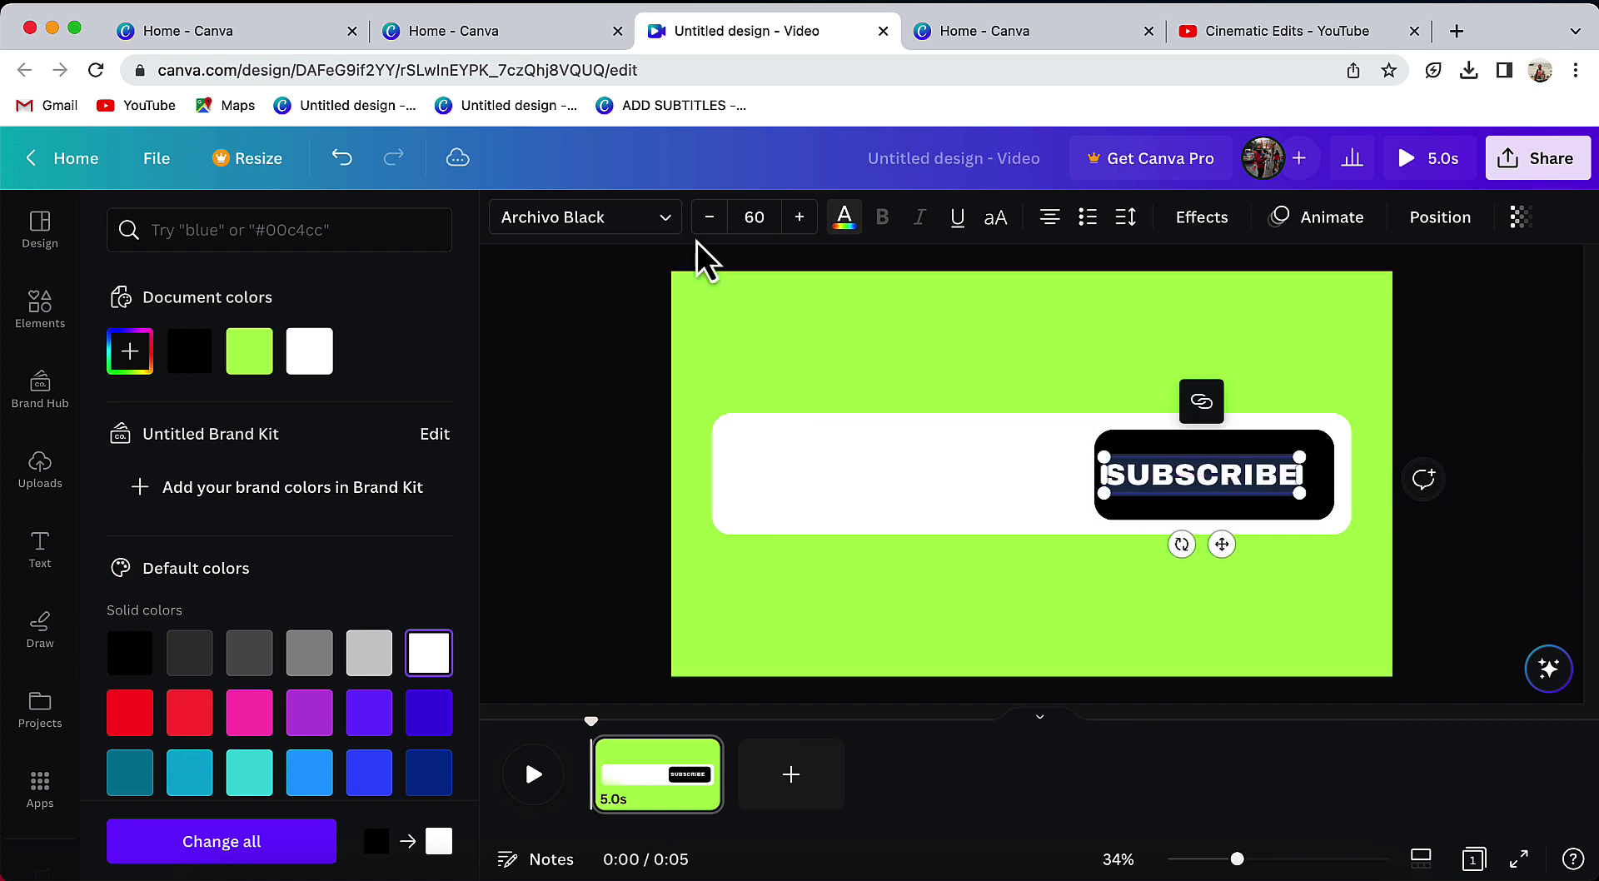
click(716, 224)
click(717, 223)
drag(1225, 543, 1211, 544)
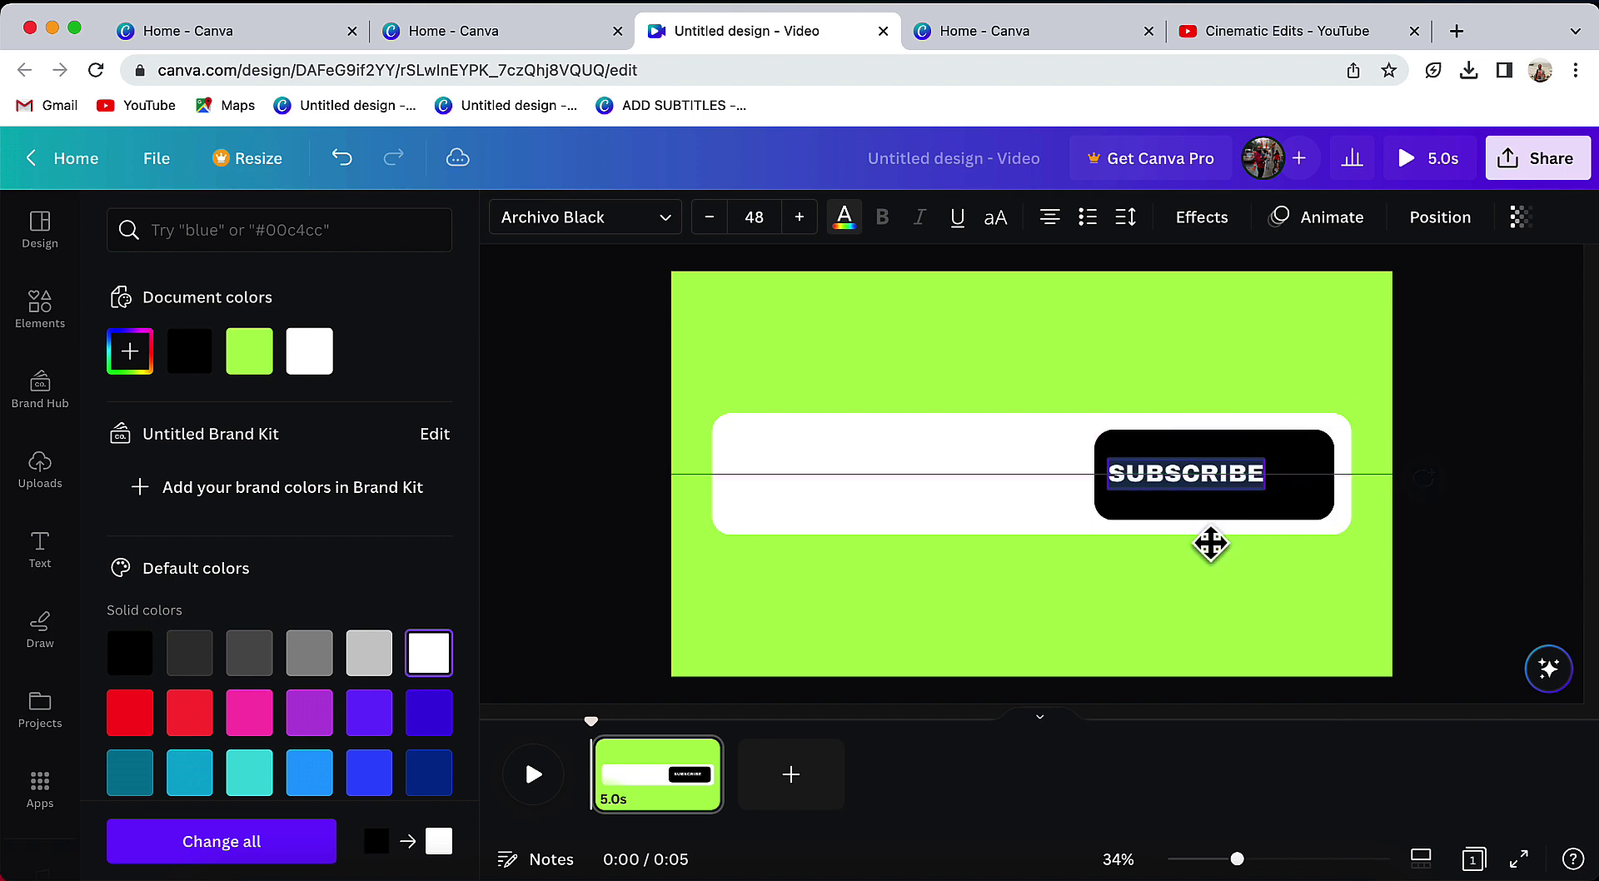
- Search Elements for 'ANIMATED BELL' and place a small white bell beside SUBSCRIBE
click(1217, 631)
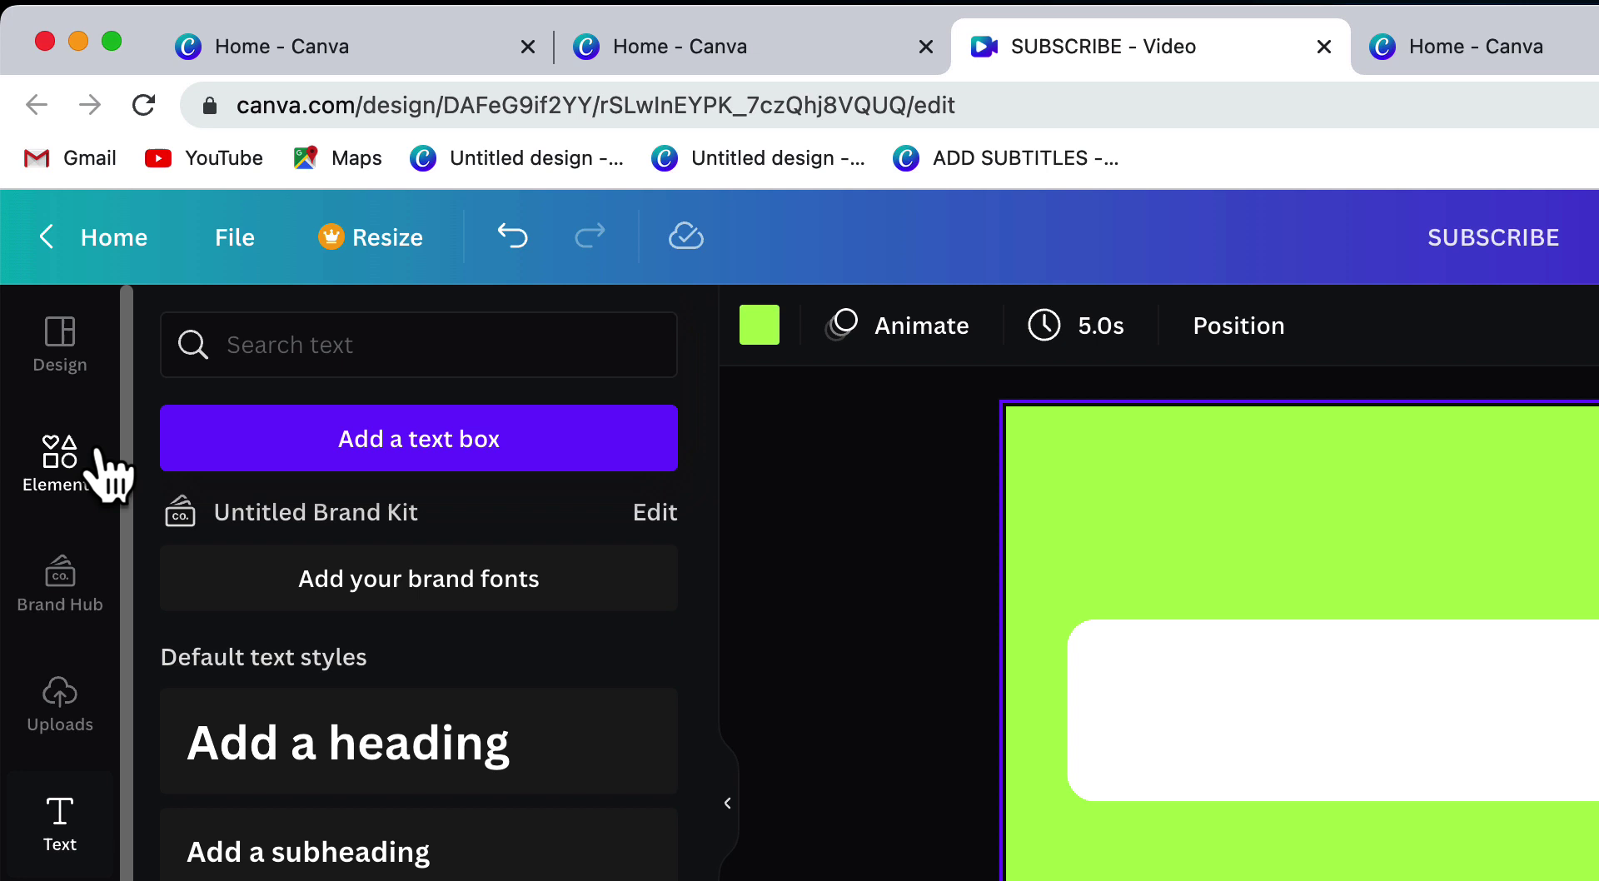
click(49, 310)
click(421, 346)
text(ANIMATED BEL)
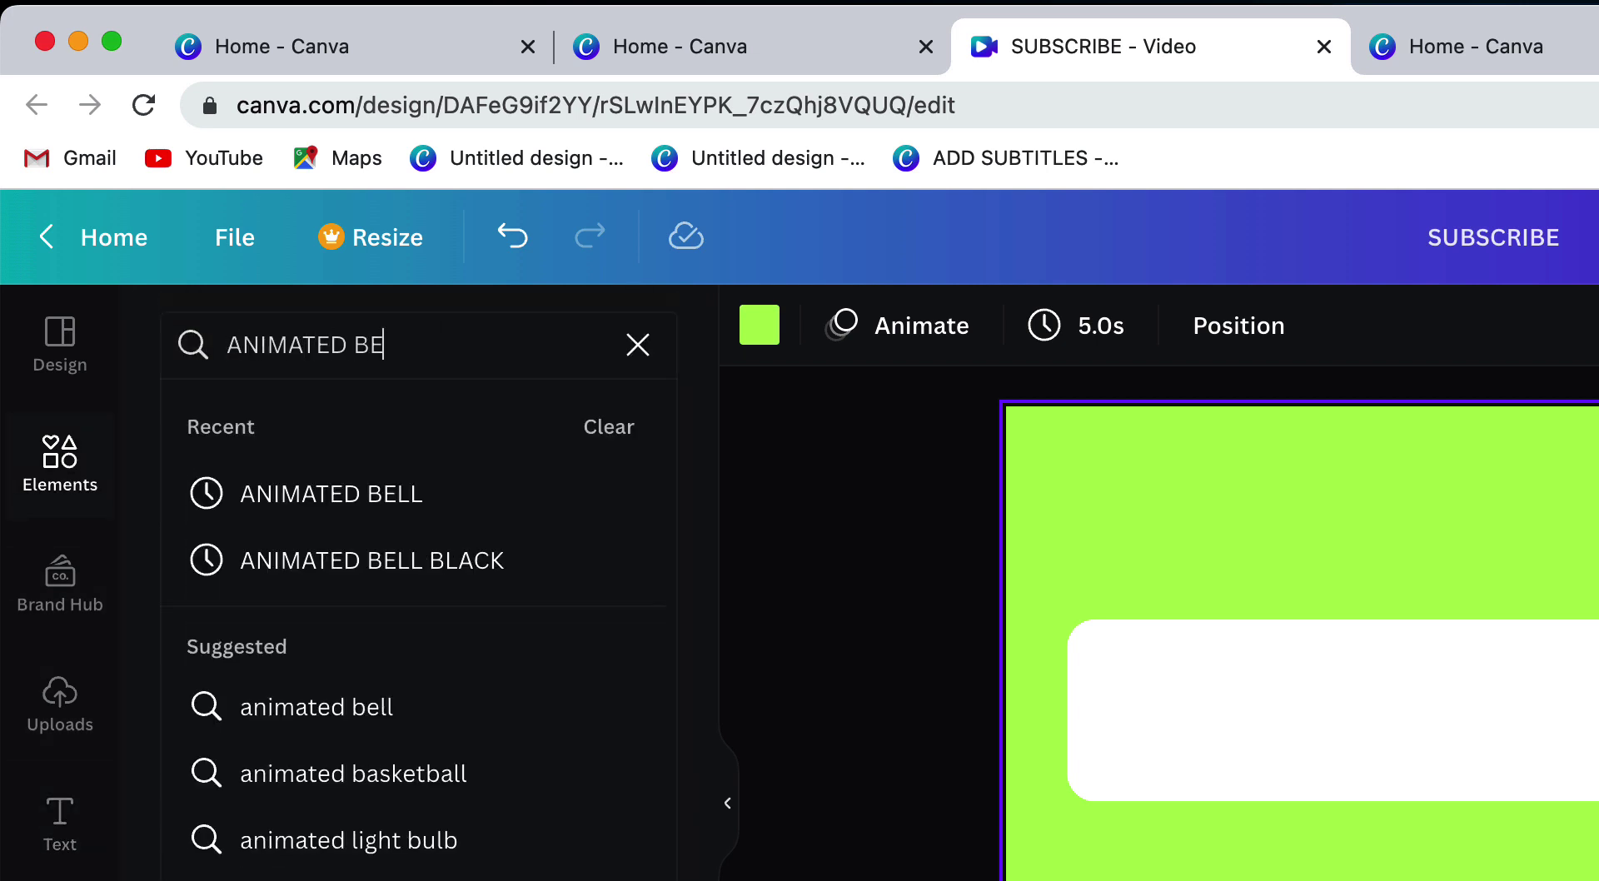
text(L)
key(Return)
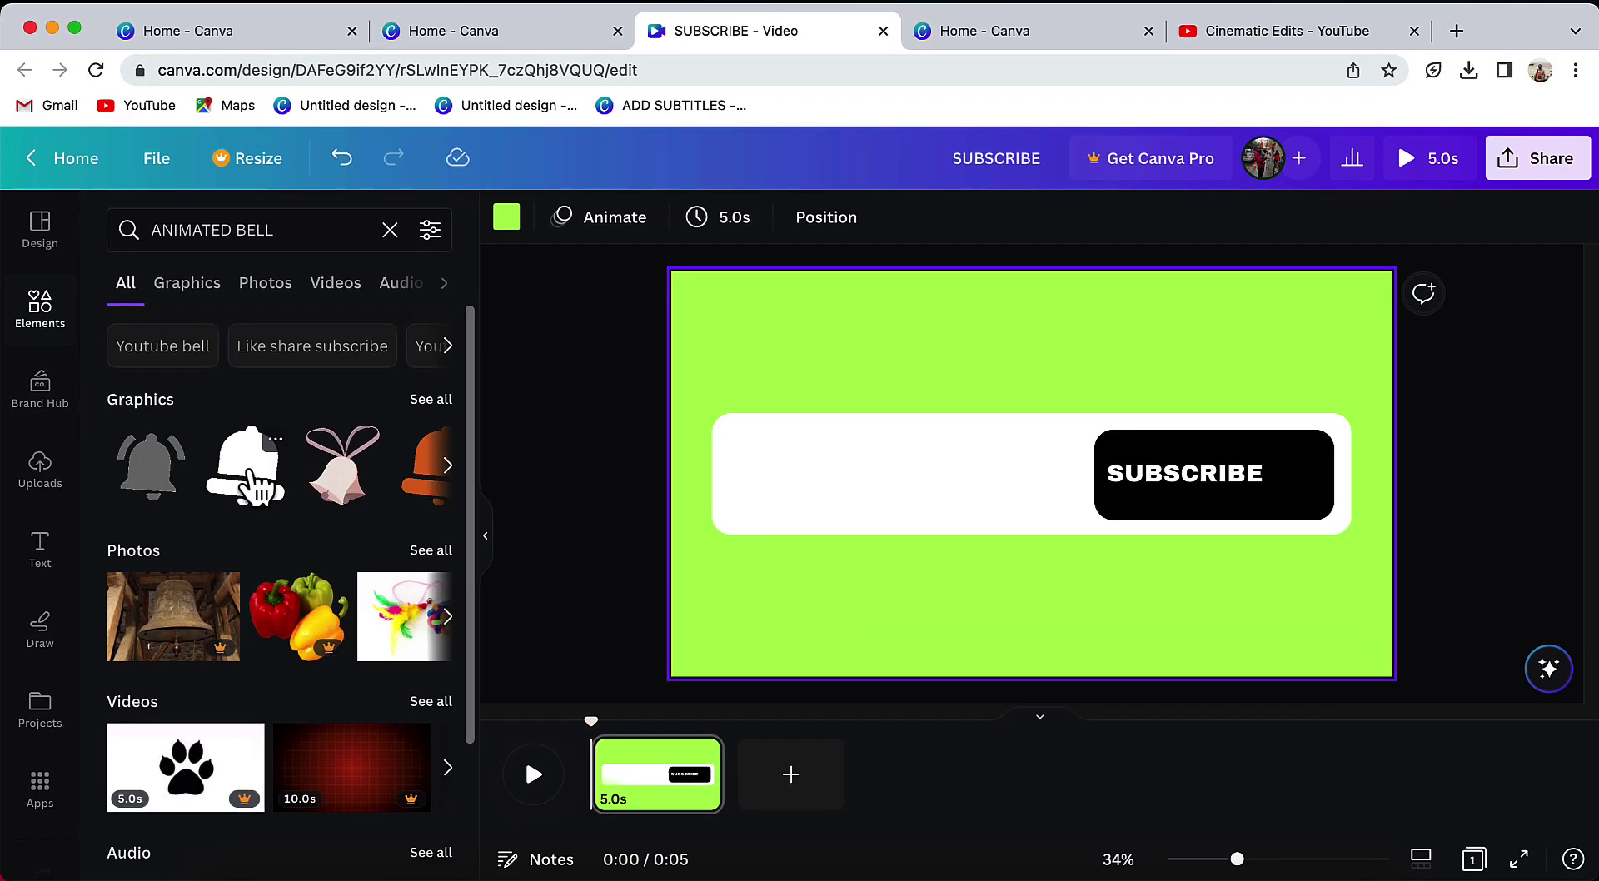
click(261, 492)
mouse_move(1208, 636)
mouse_down()
mouse_move(912, 365)
mouse_move(1305, 473)
mouse_up()
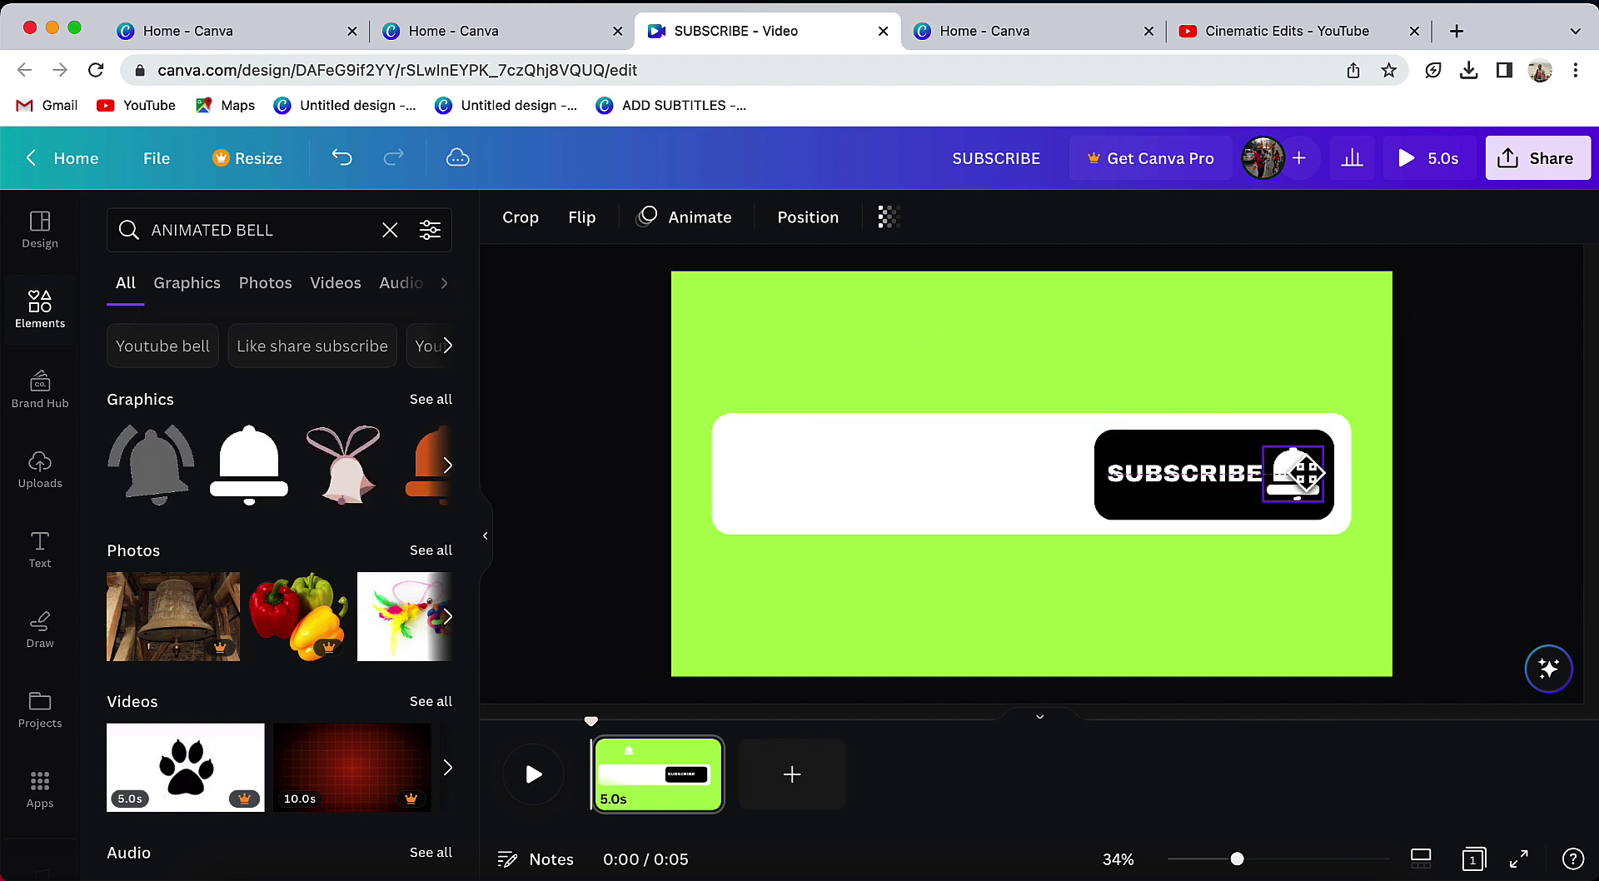
click(1297, 627)
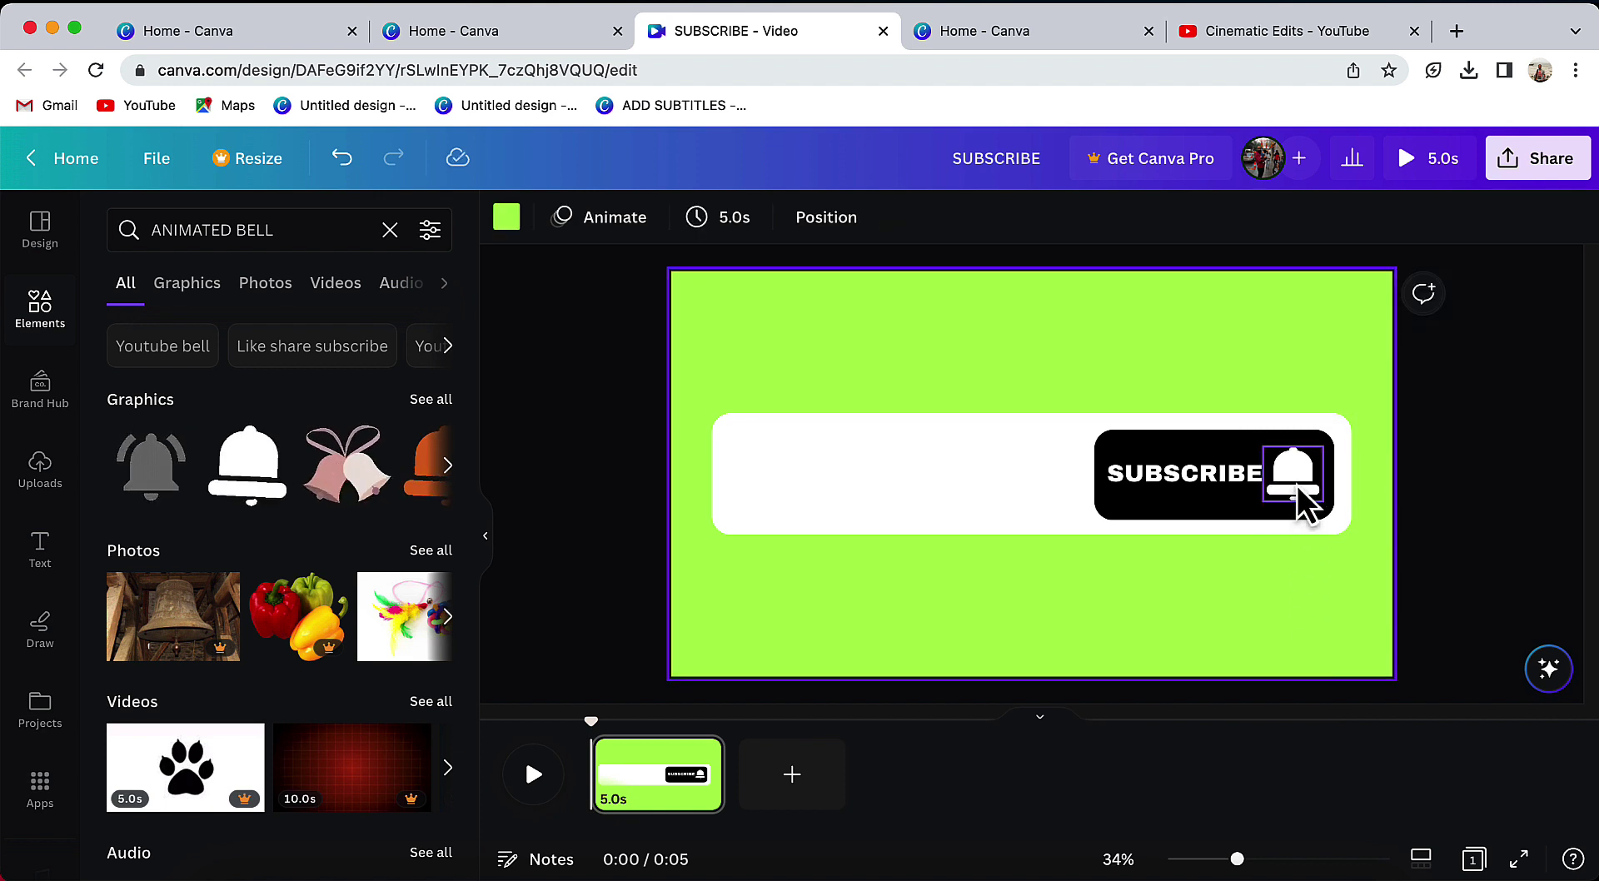
drag(1298, 479, 1304, 477)
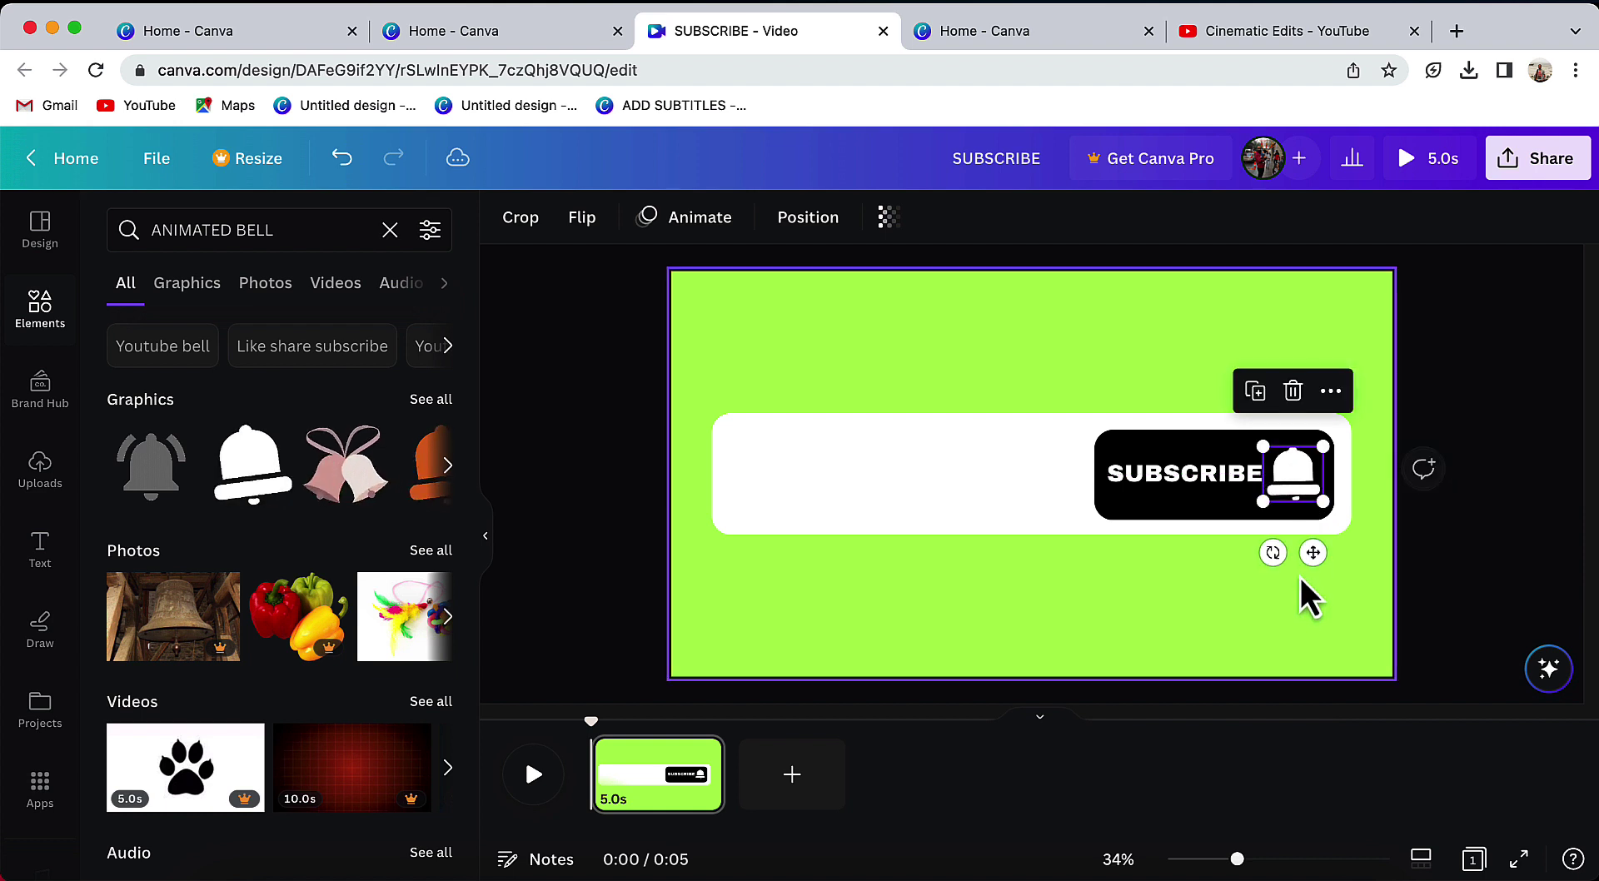
click(1284, 647)
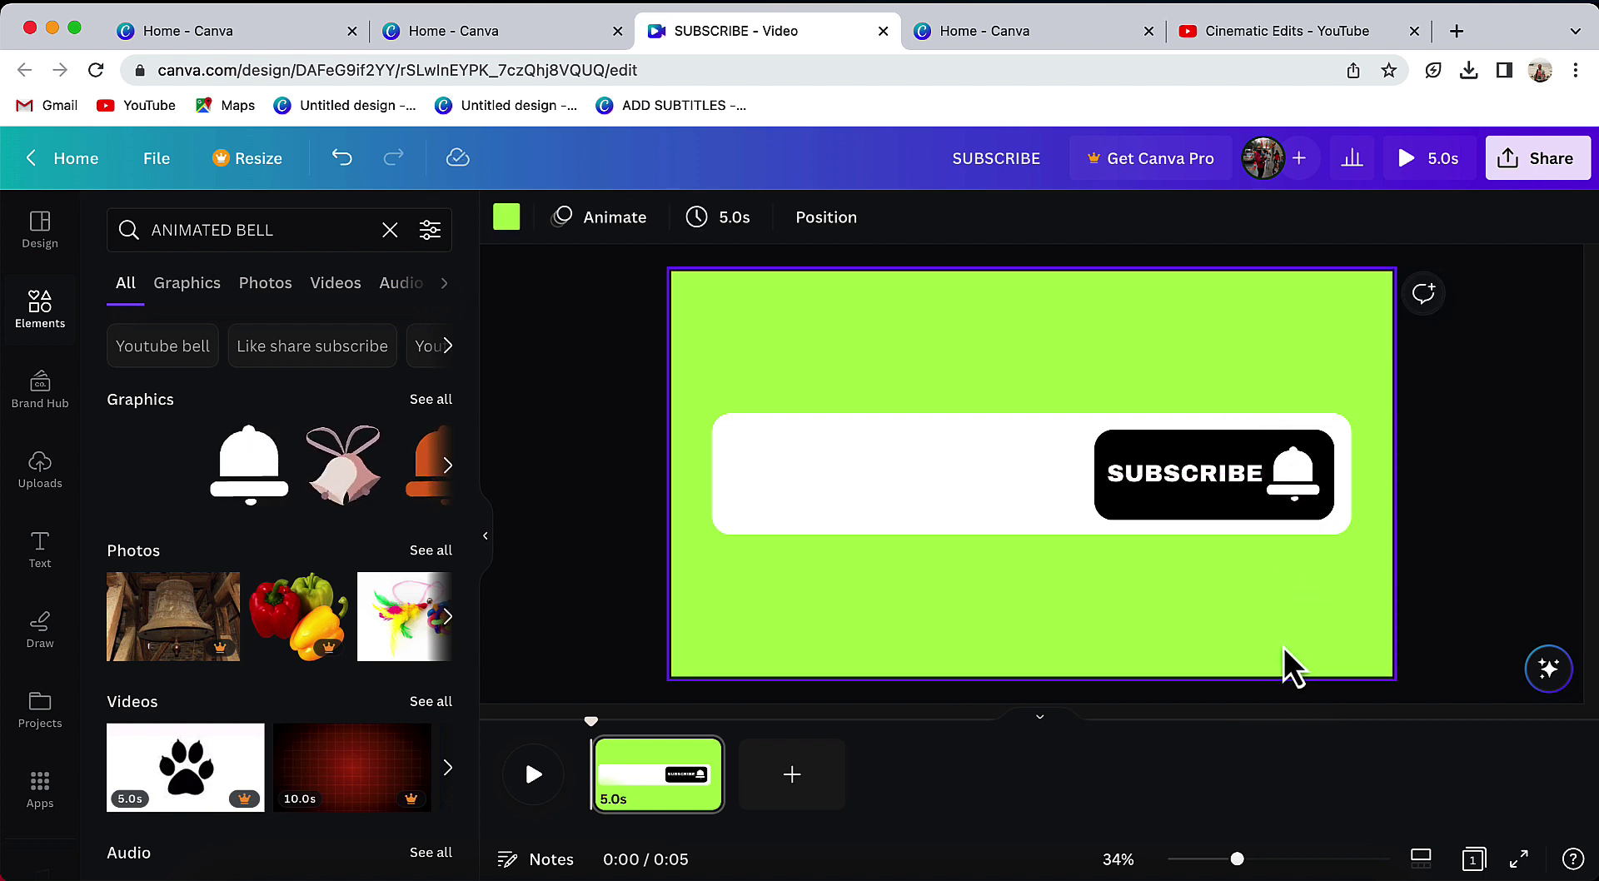
- Duplicate SUBSCRIBE below the bar and retype an upper copy as 'CINEMATIC EDITS'
click(1221, 475)
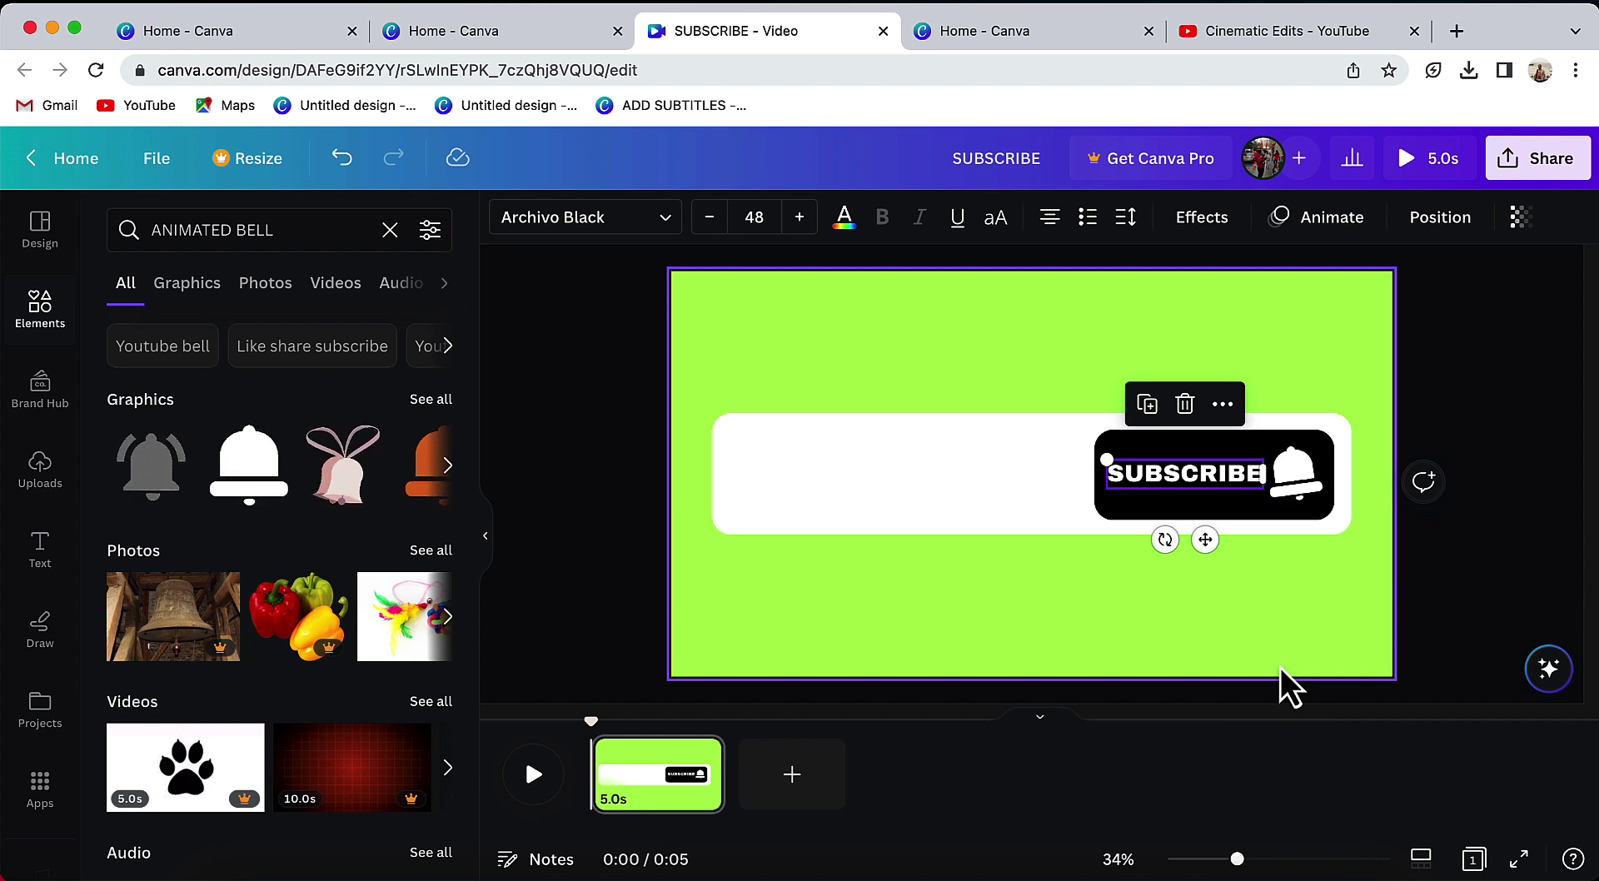
key(super+d)
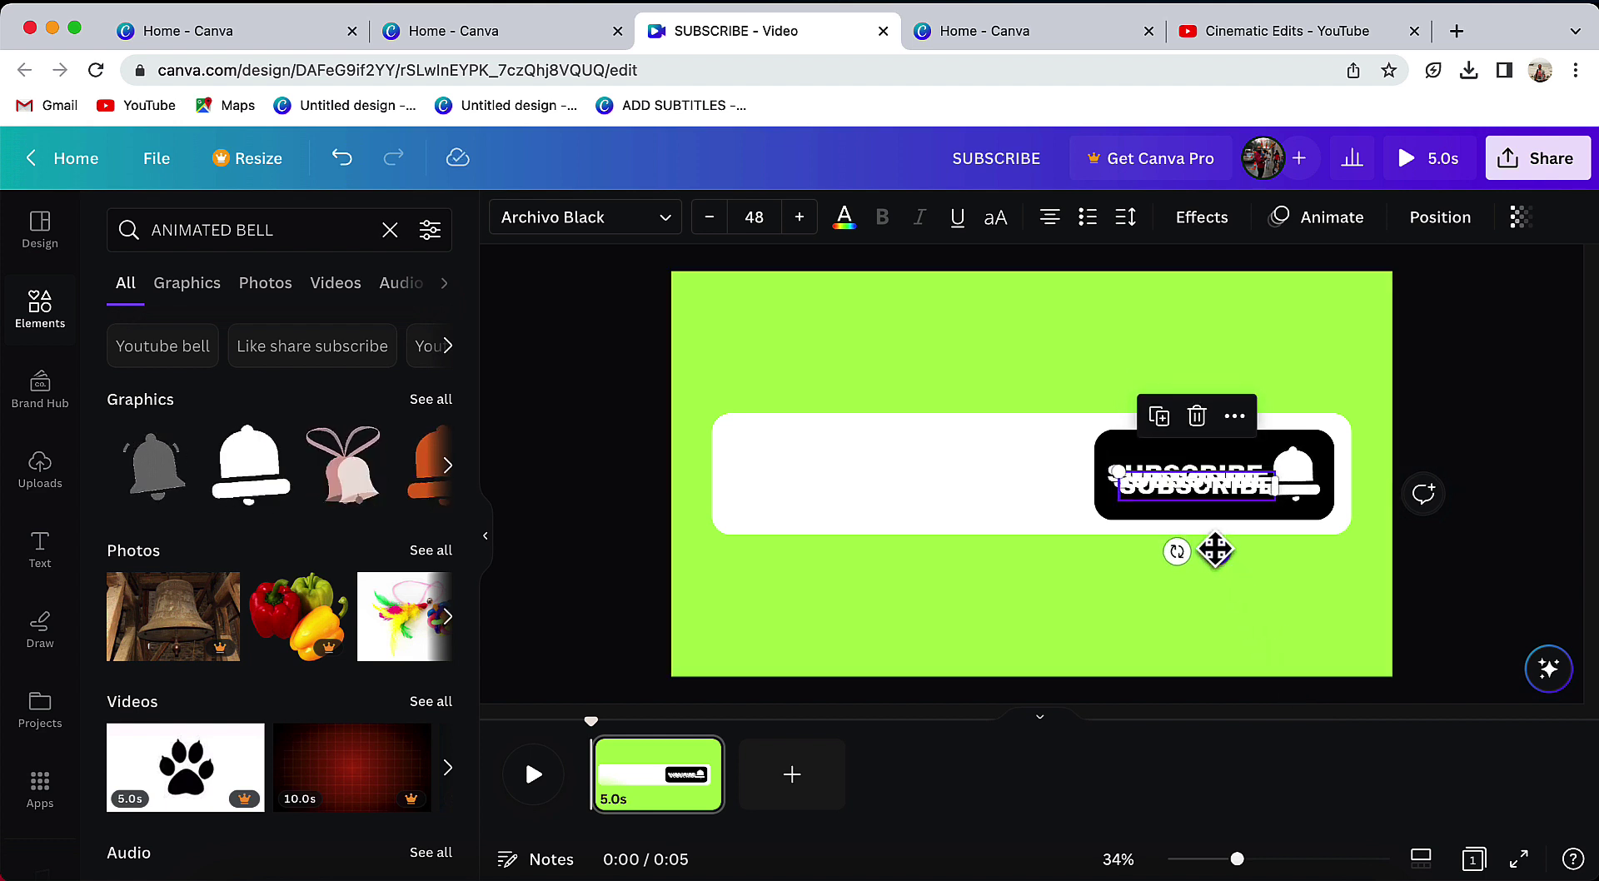
drag(1211, 546, 1206, 674)
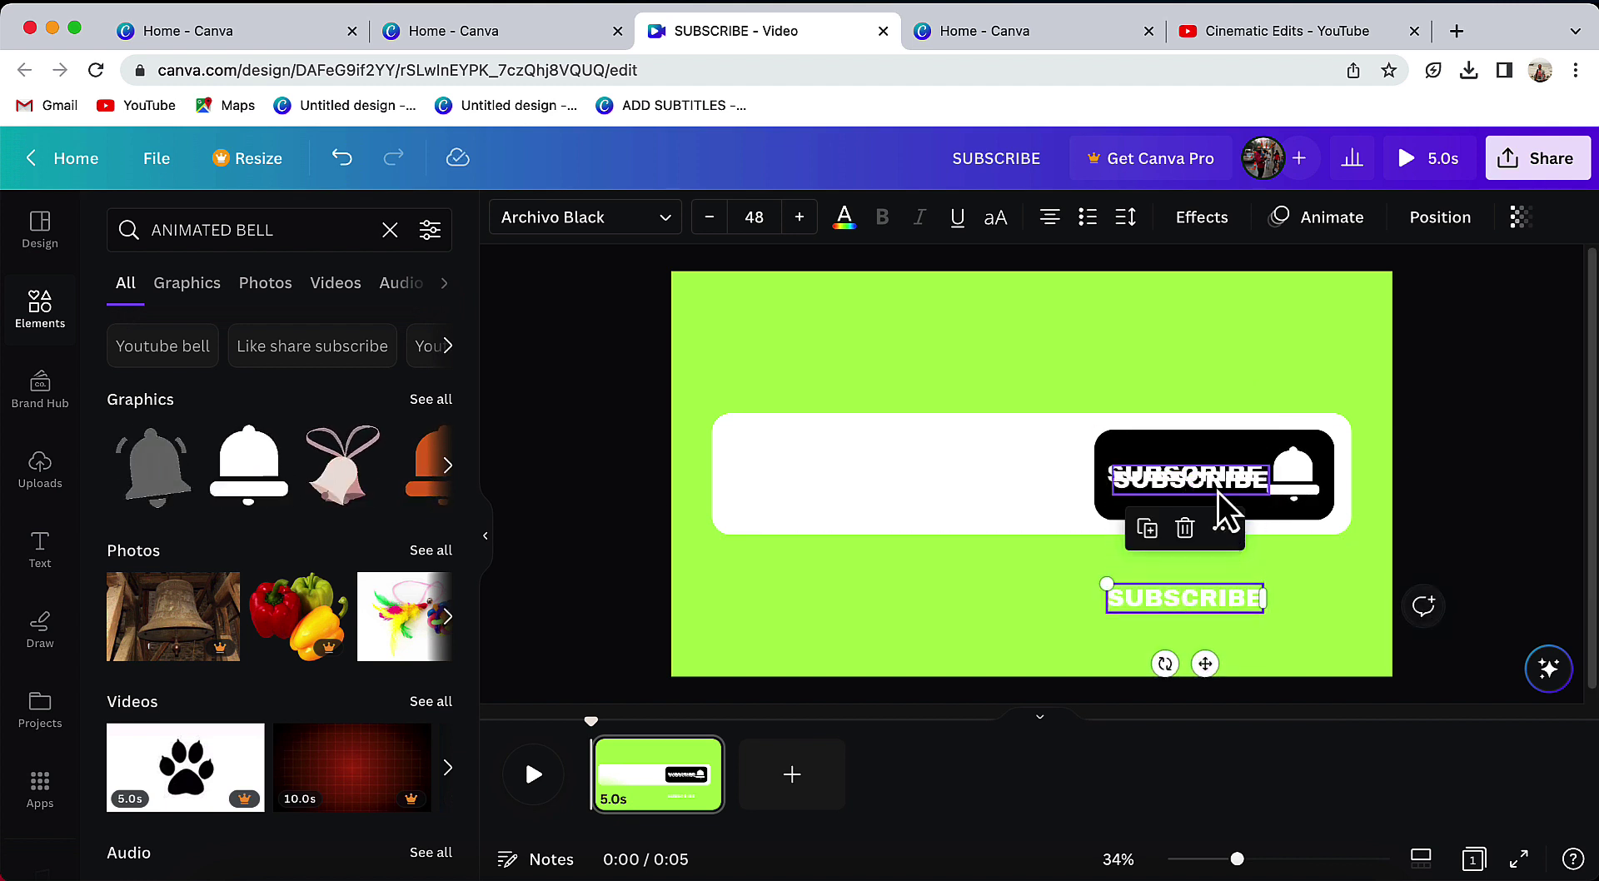
drag(1195, 475, 1051, 347)
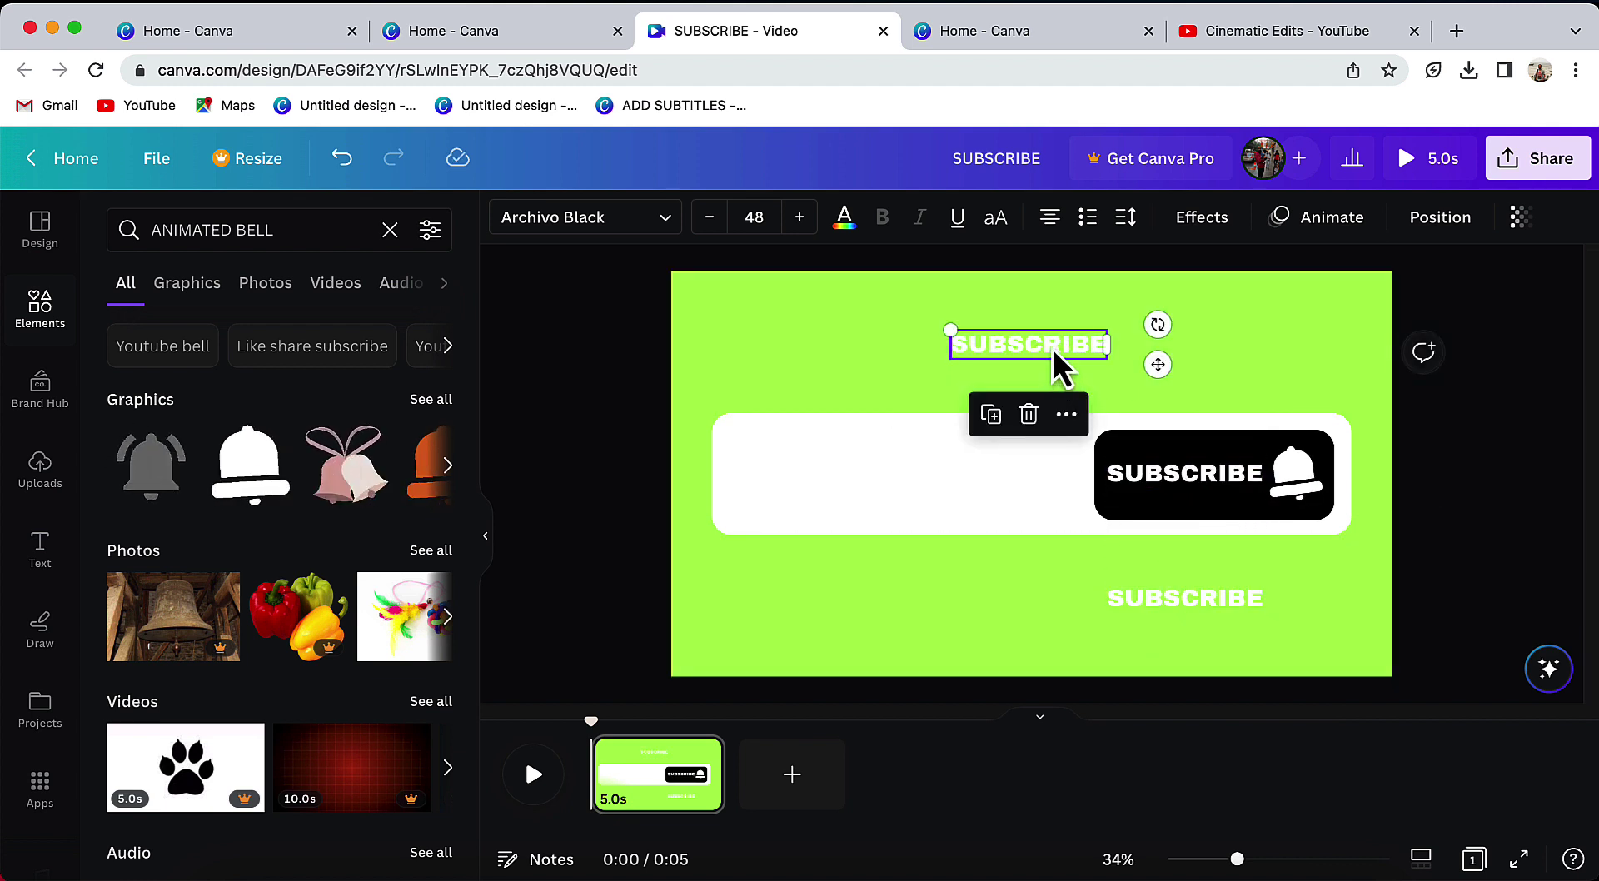
double_click(1051, 347)
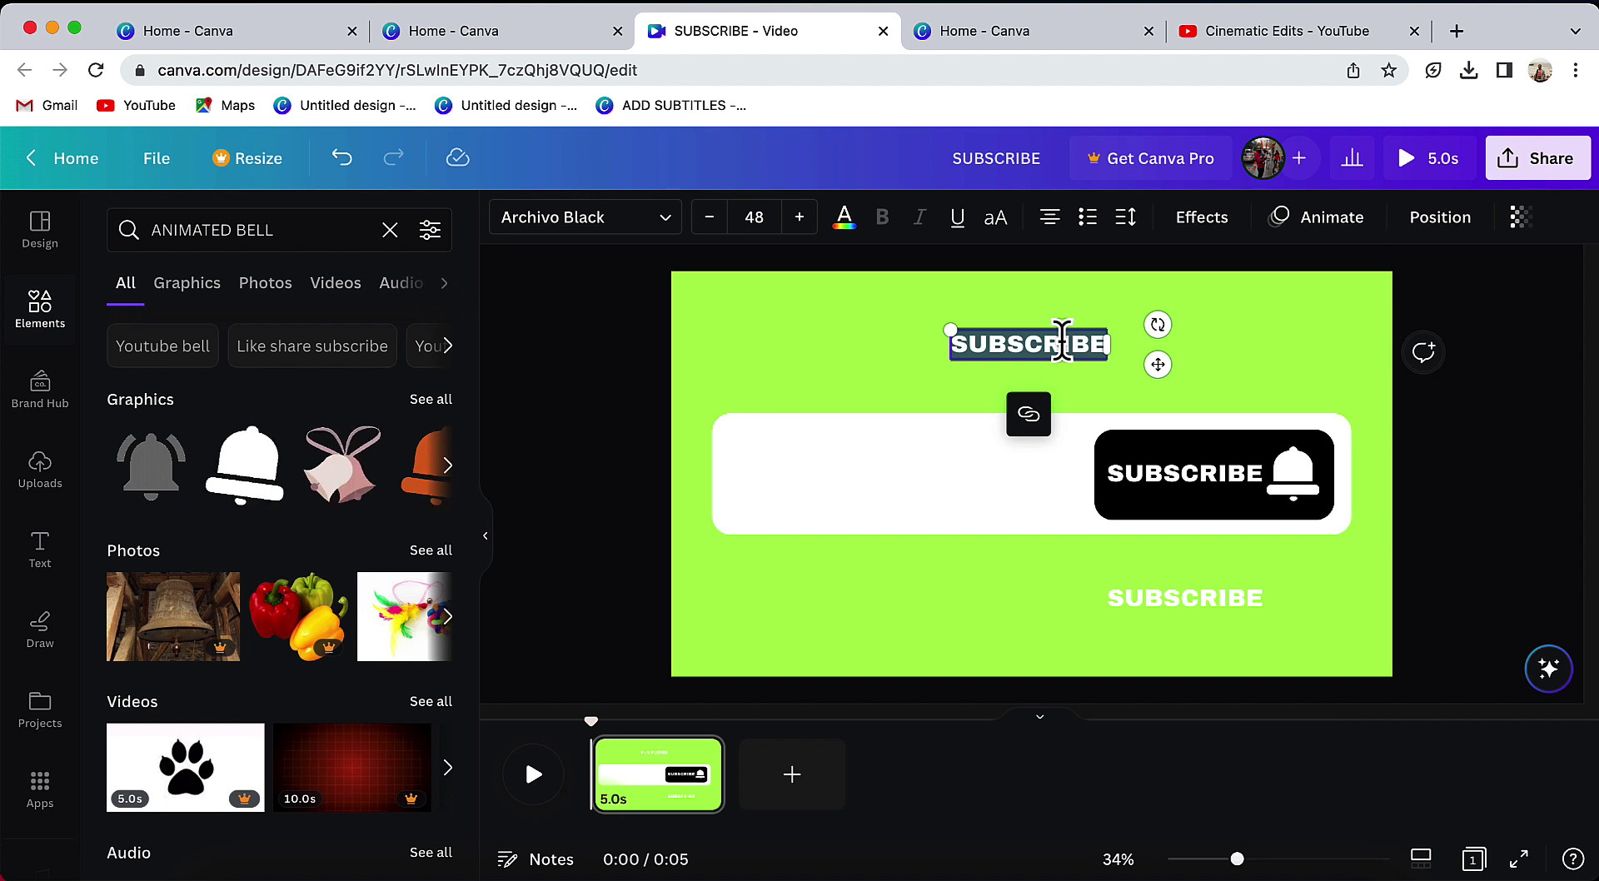
text(CINE)
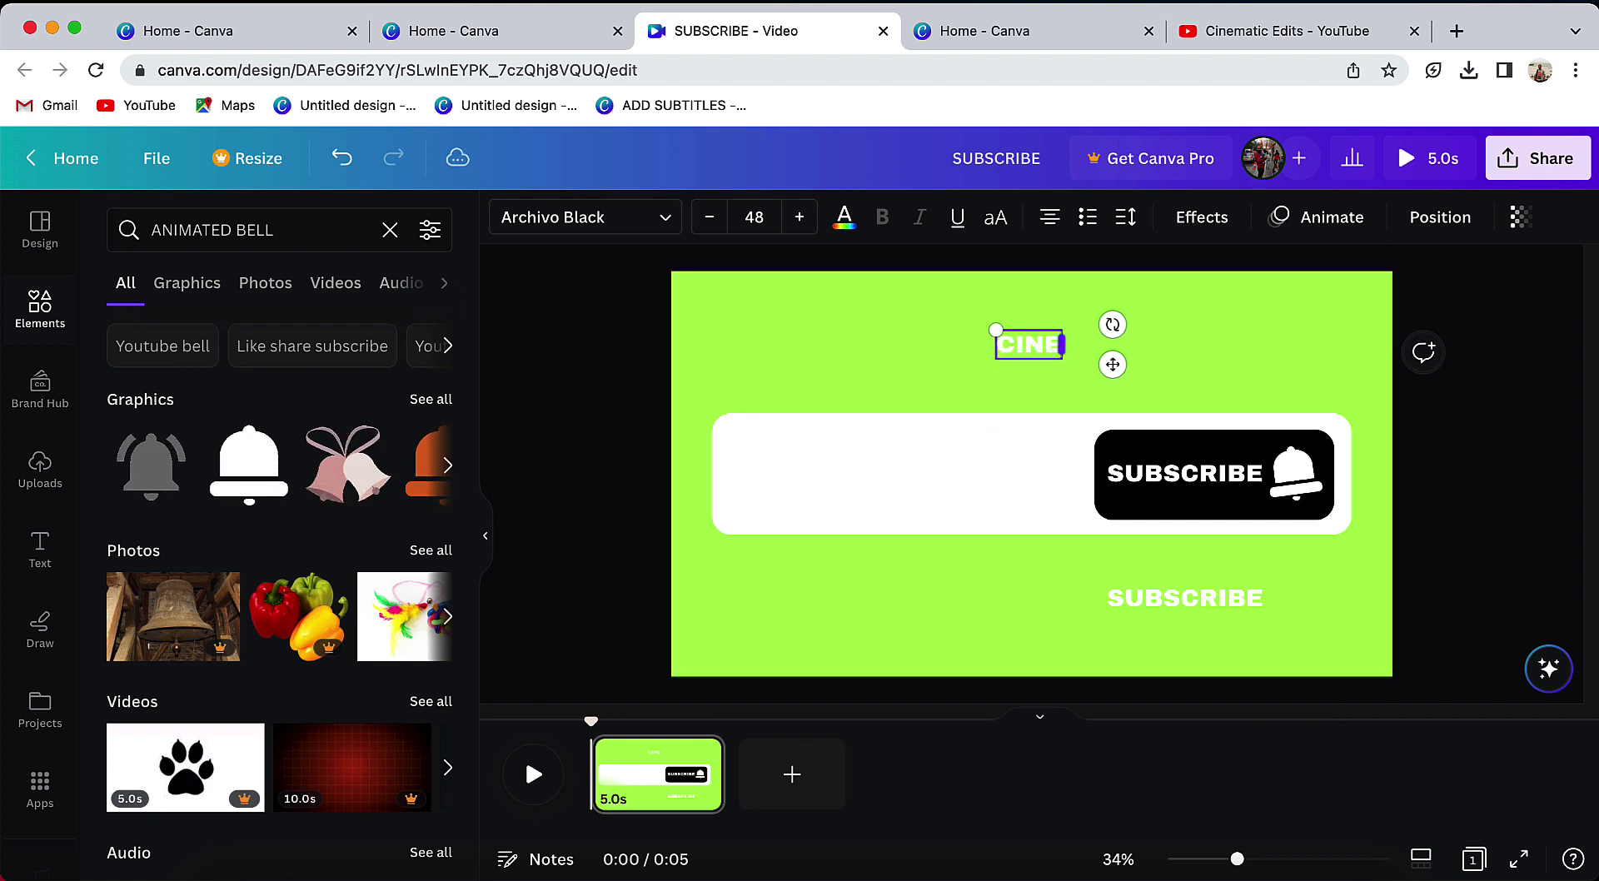
text(MATI)
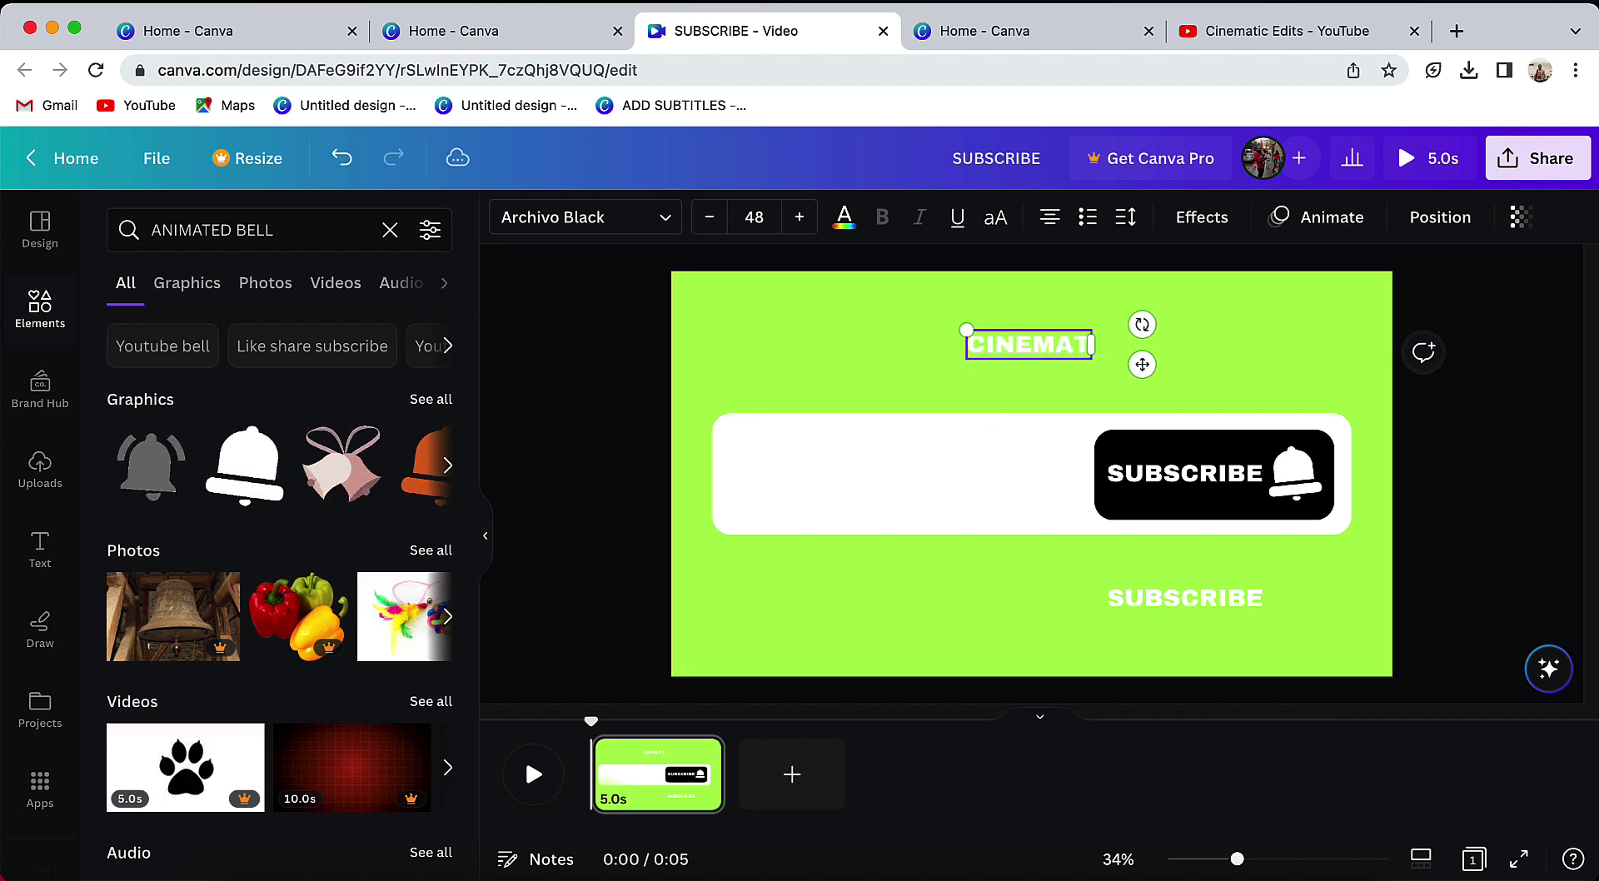
text(C EDITS)
click(942, 374)
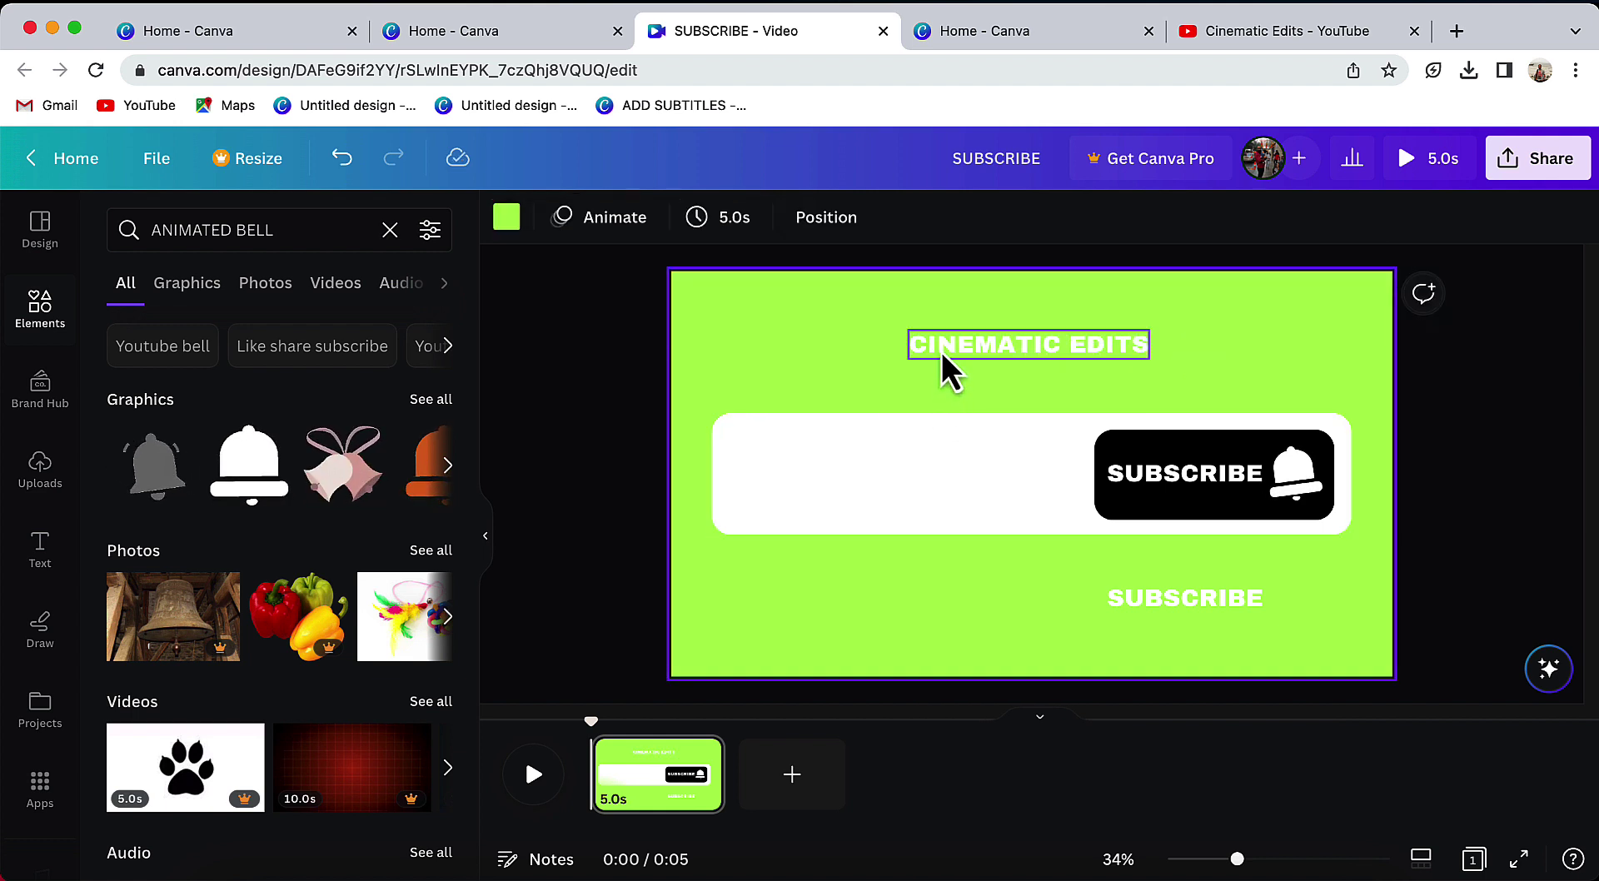
- Make CINEMATIC EDITS black and move it into the white bar
click(843, 227)
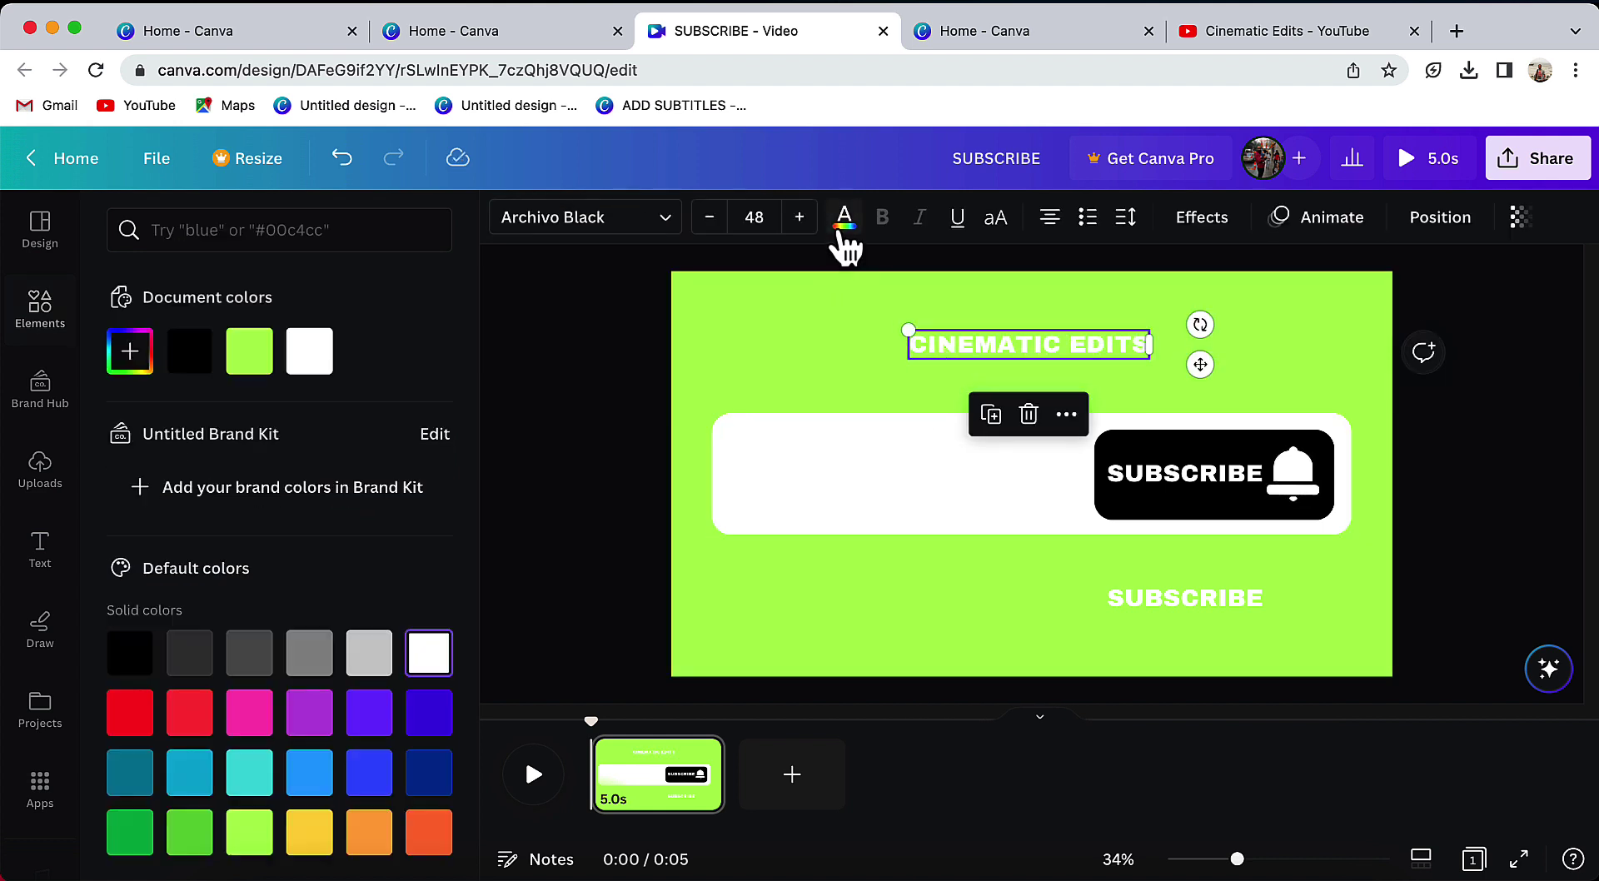
click(142, 656)
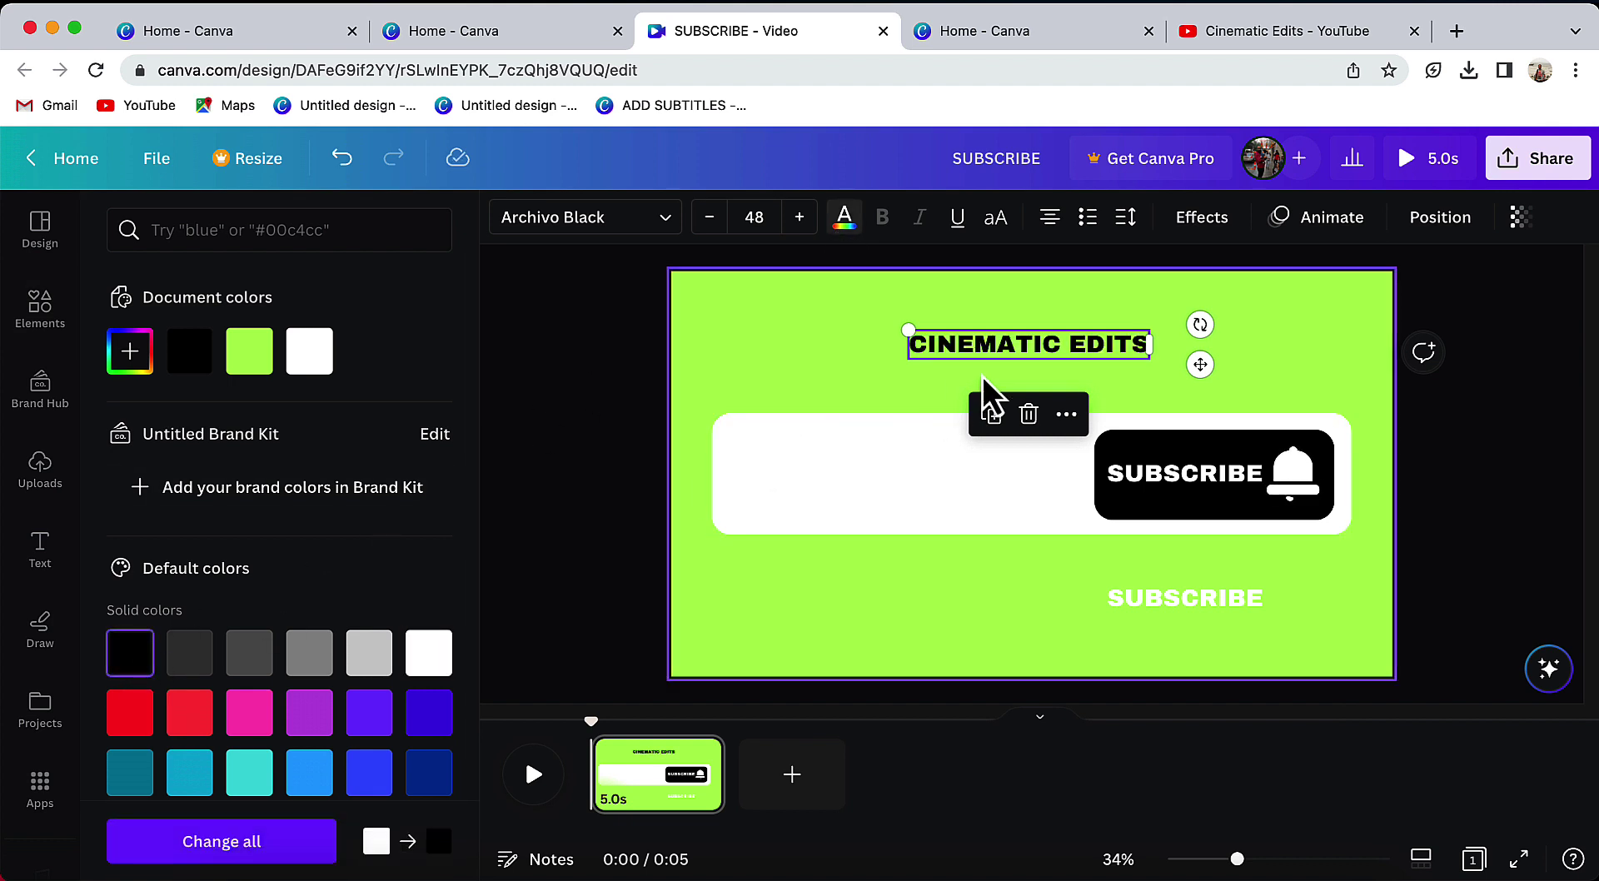
drag(1123, 341, 1054, 459)
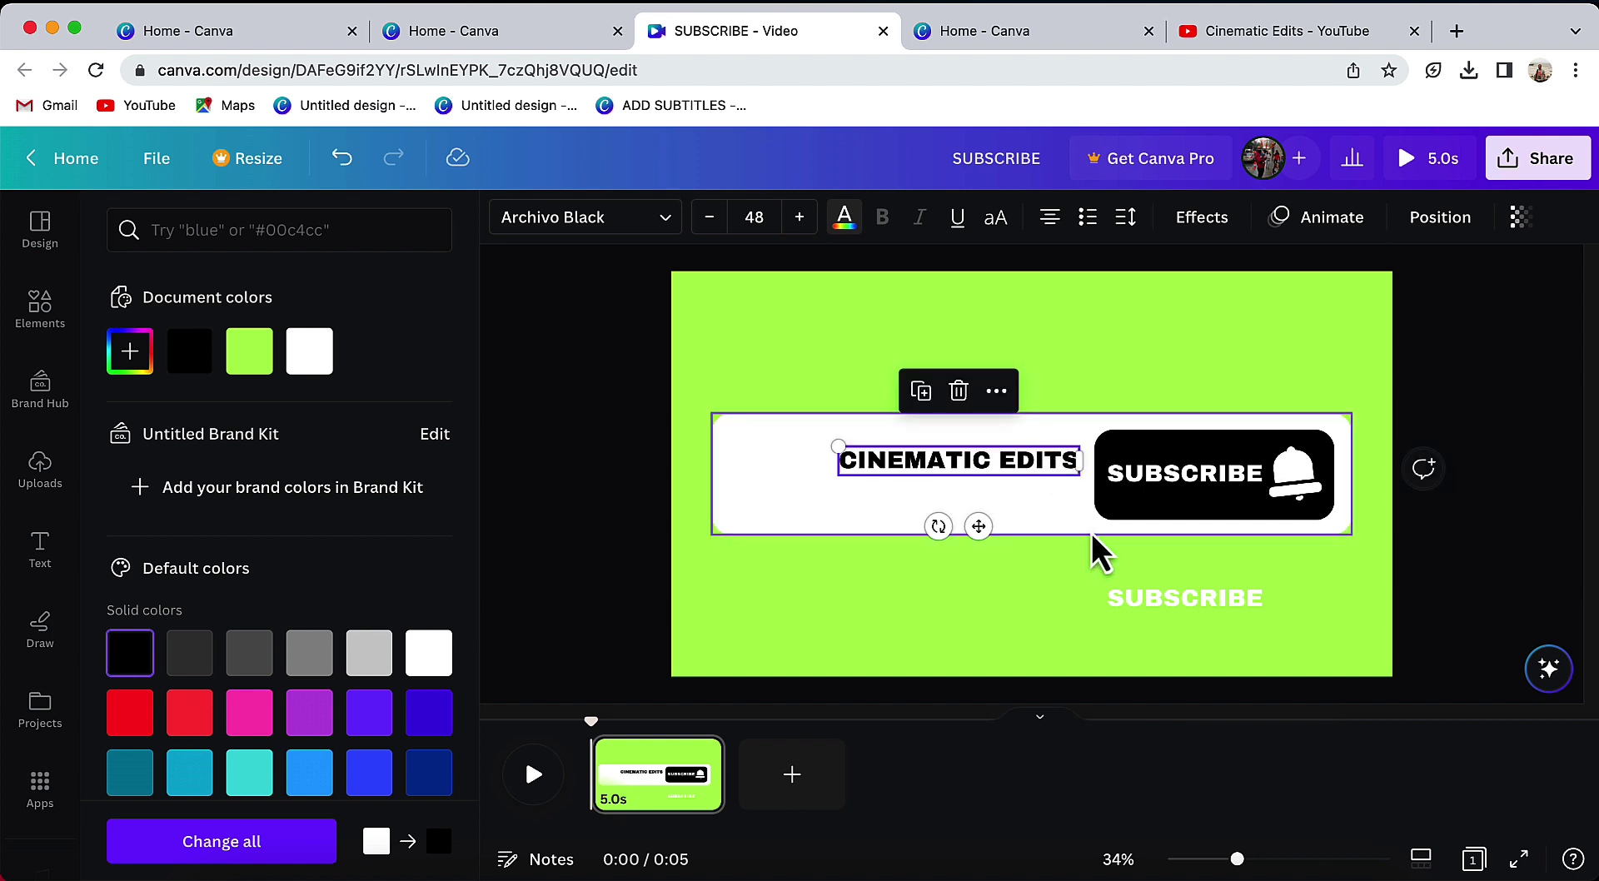
- Change the lower copy to '200 SUBSCRIBERS', make it black and place it beneath
double_click(1189, 608)
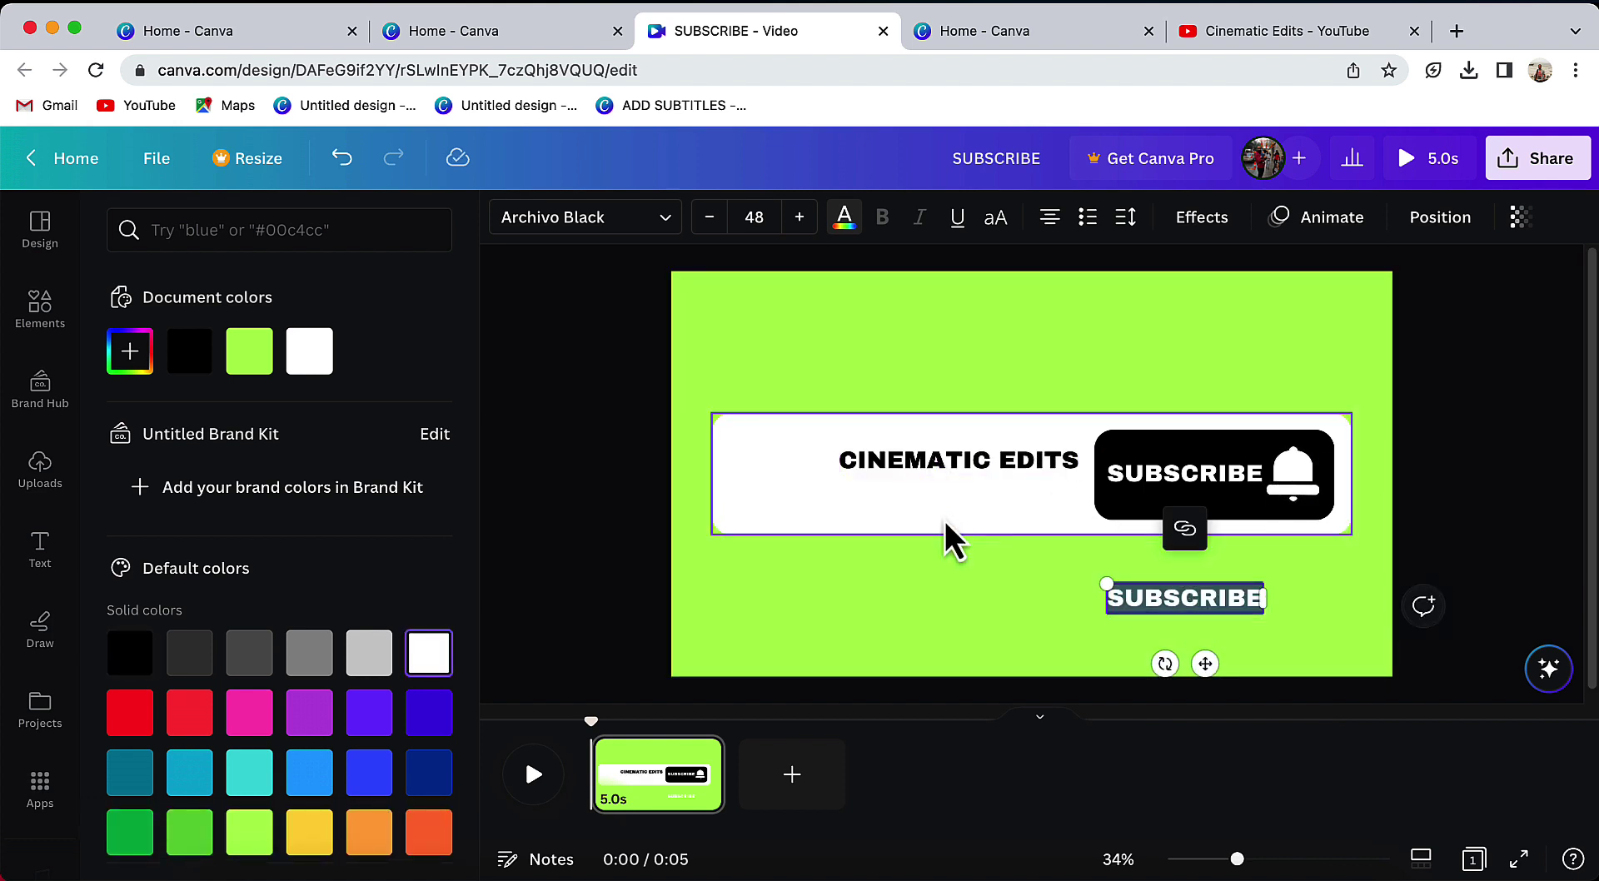
key(BackSpace)
text(200)
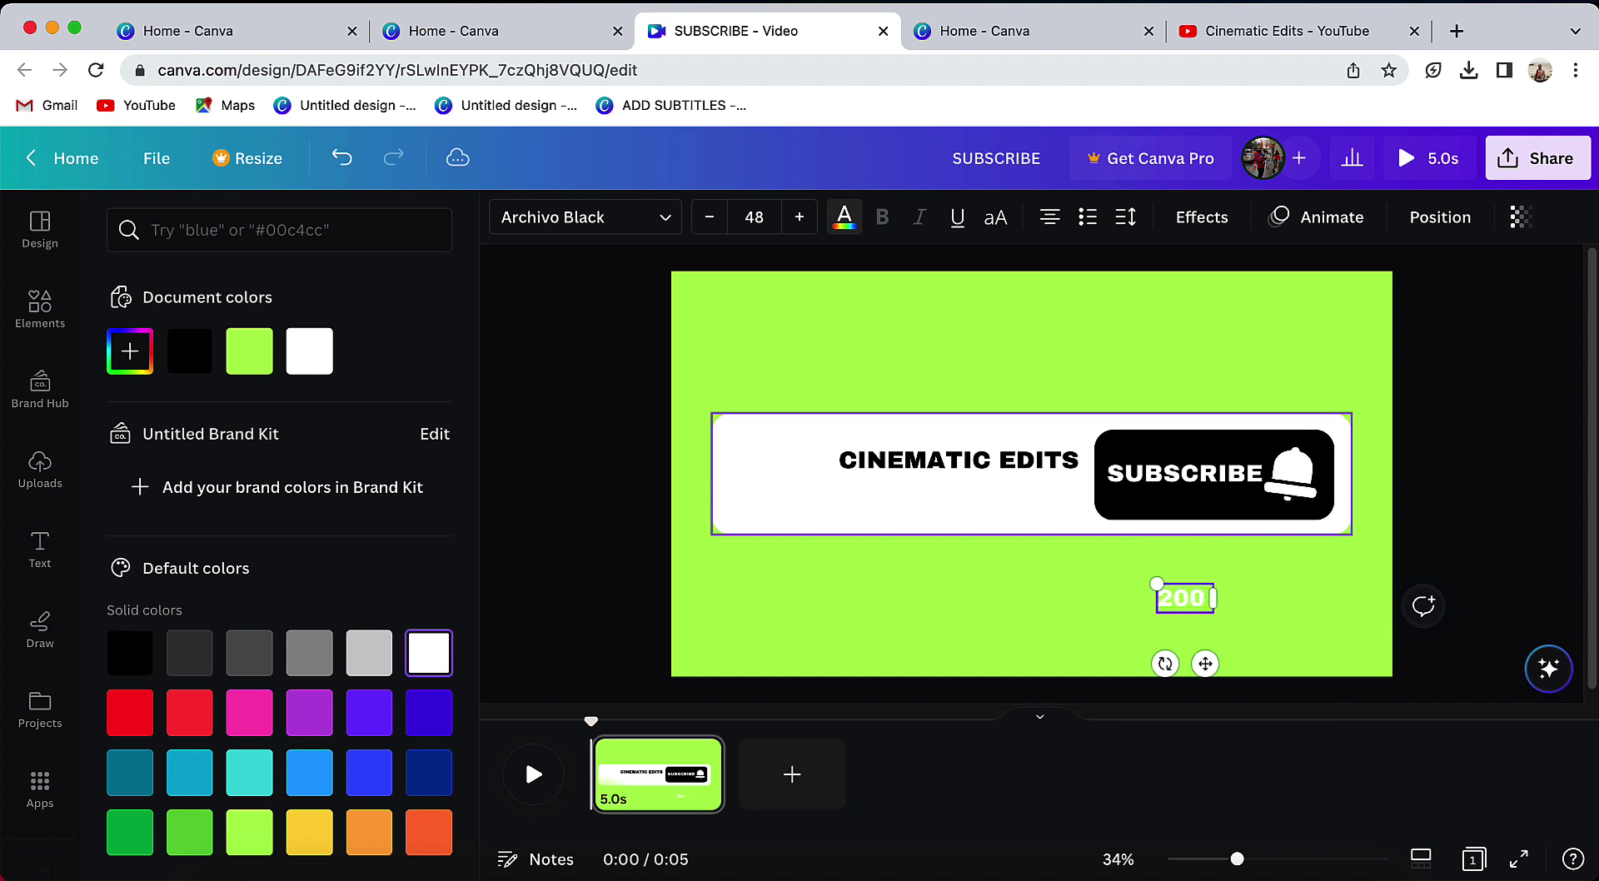
text( SUBSCRIBERS)
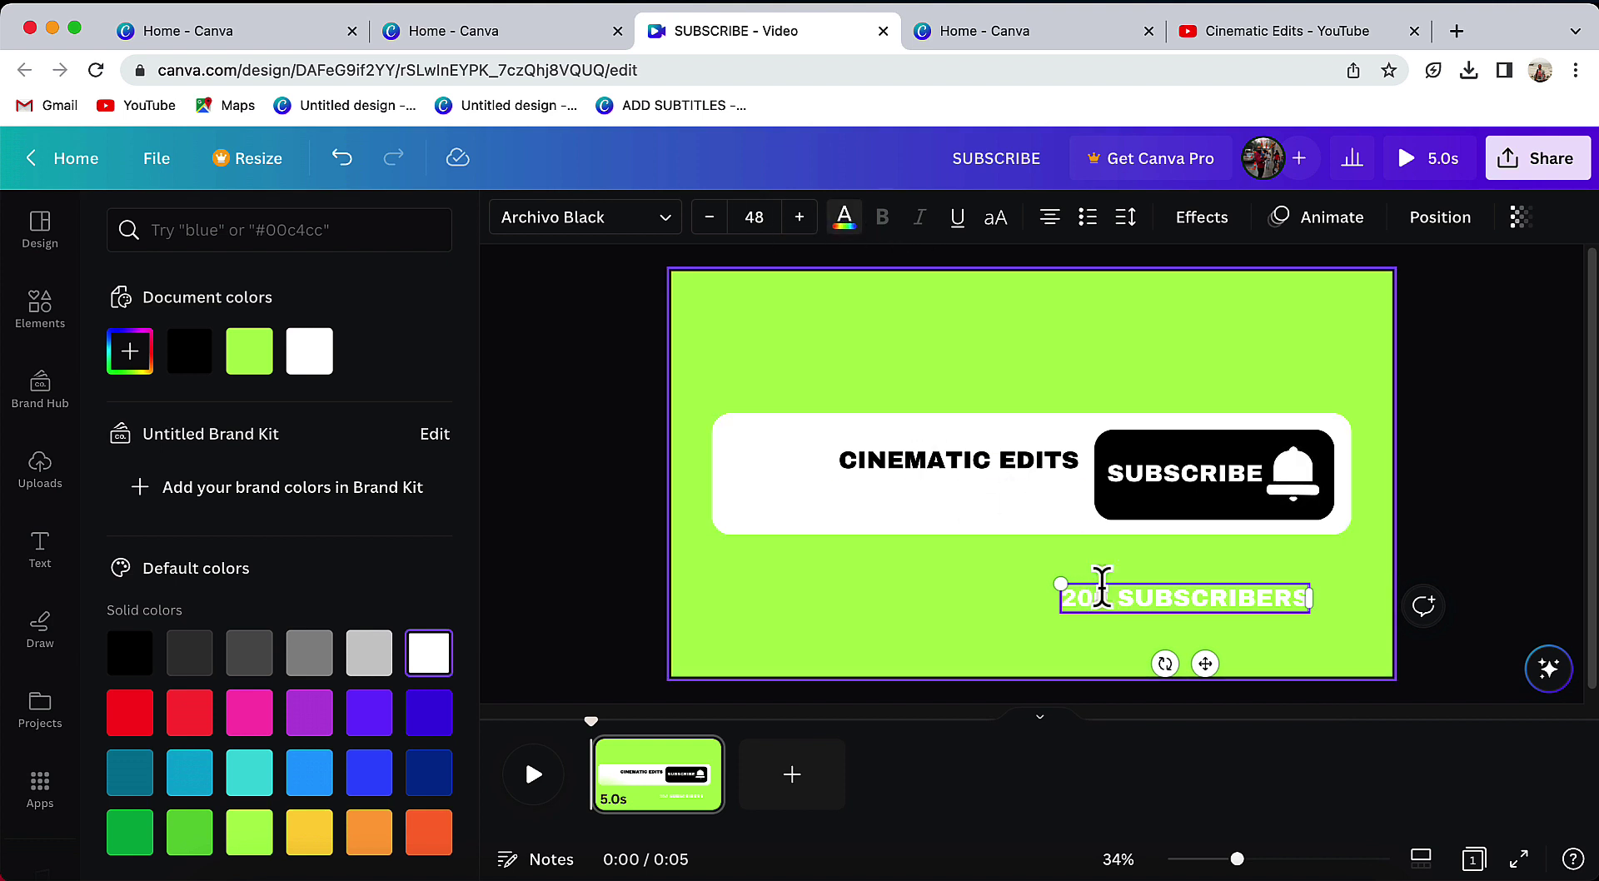
click(1095, 618)
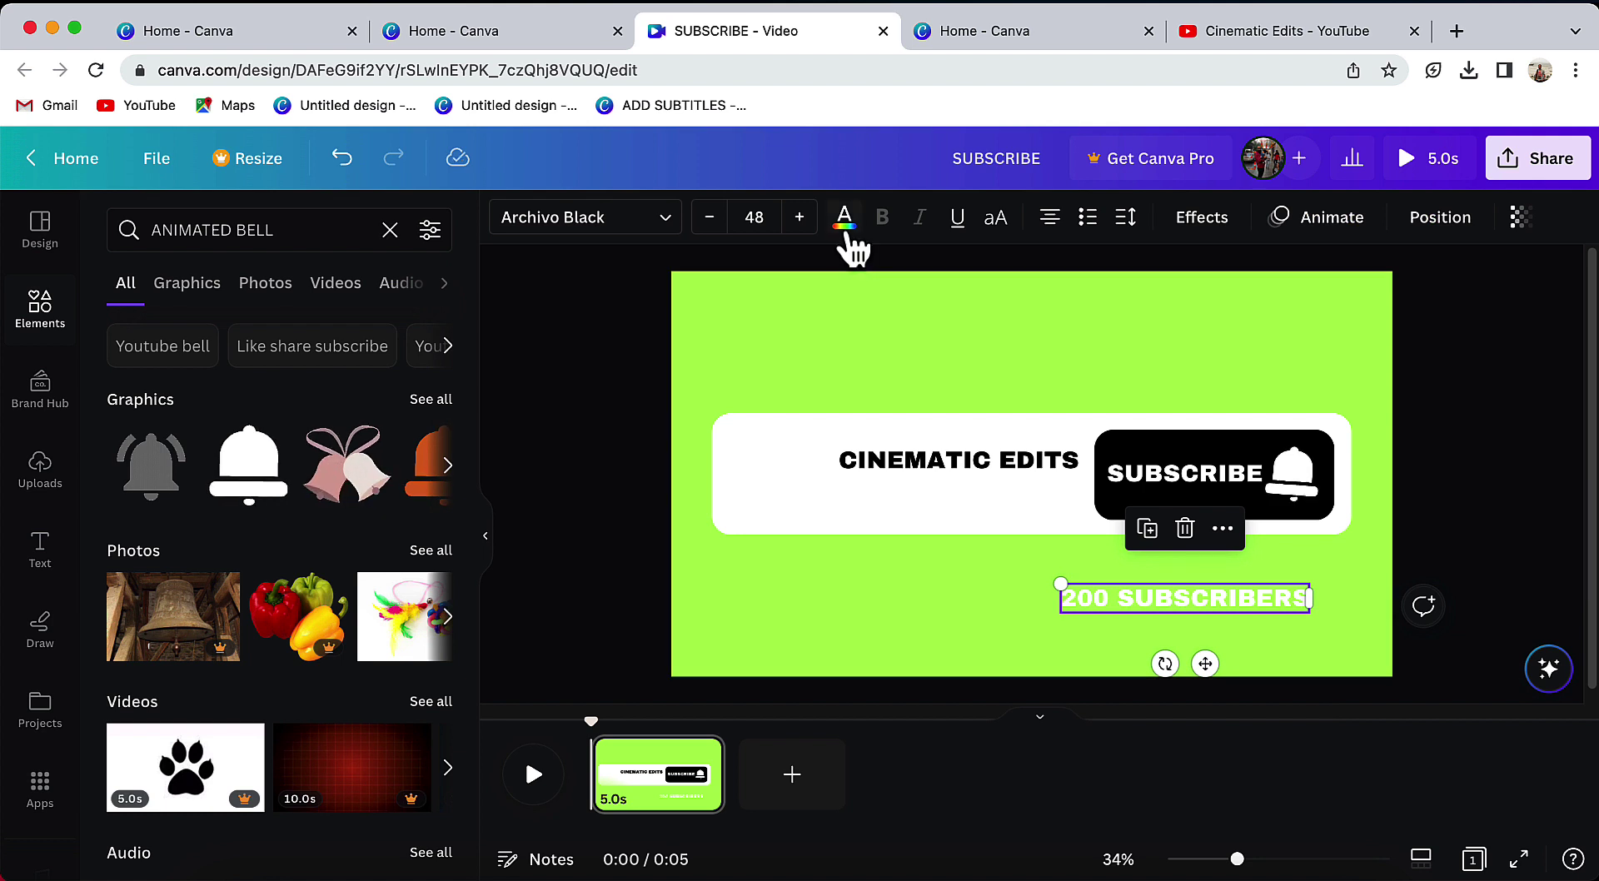
click(844, 218)
click(134, 652)
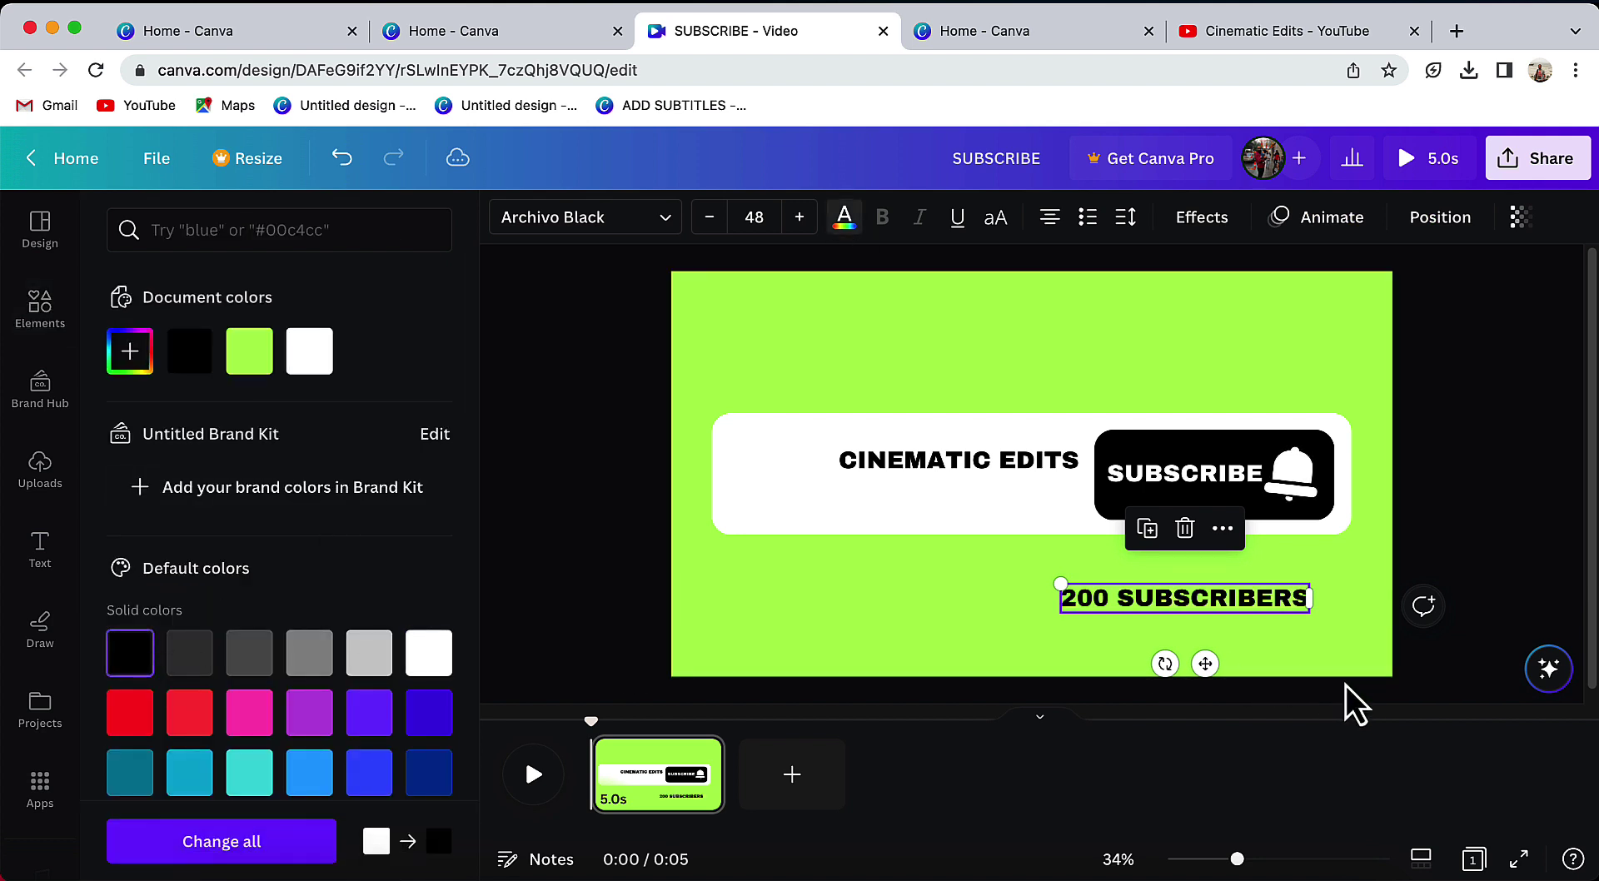
mouse_move(1209, 665)
mouse_down()
mouse_move(971, 560)
mouse_move(986, 561)
mouse_up()
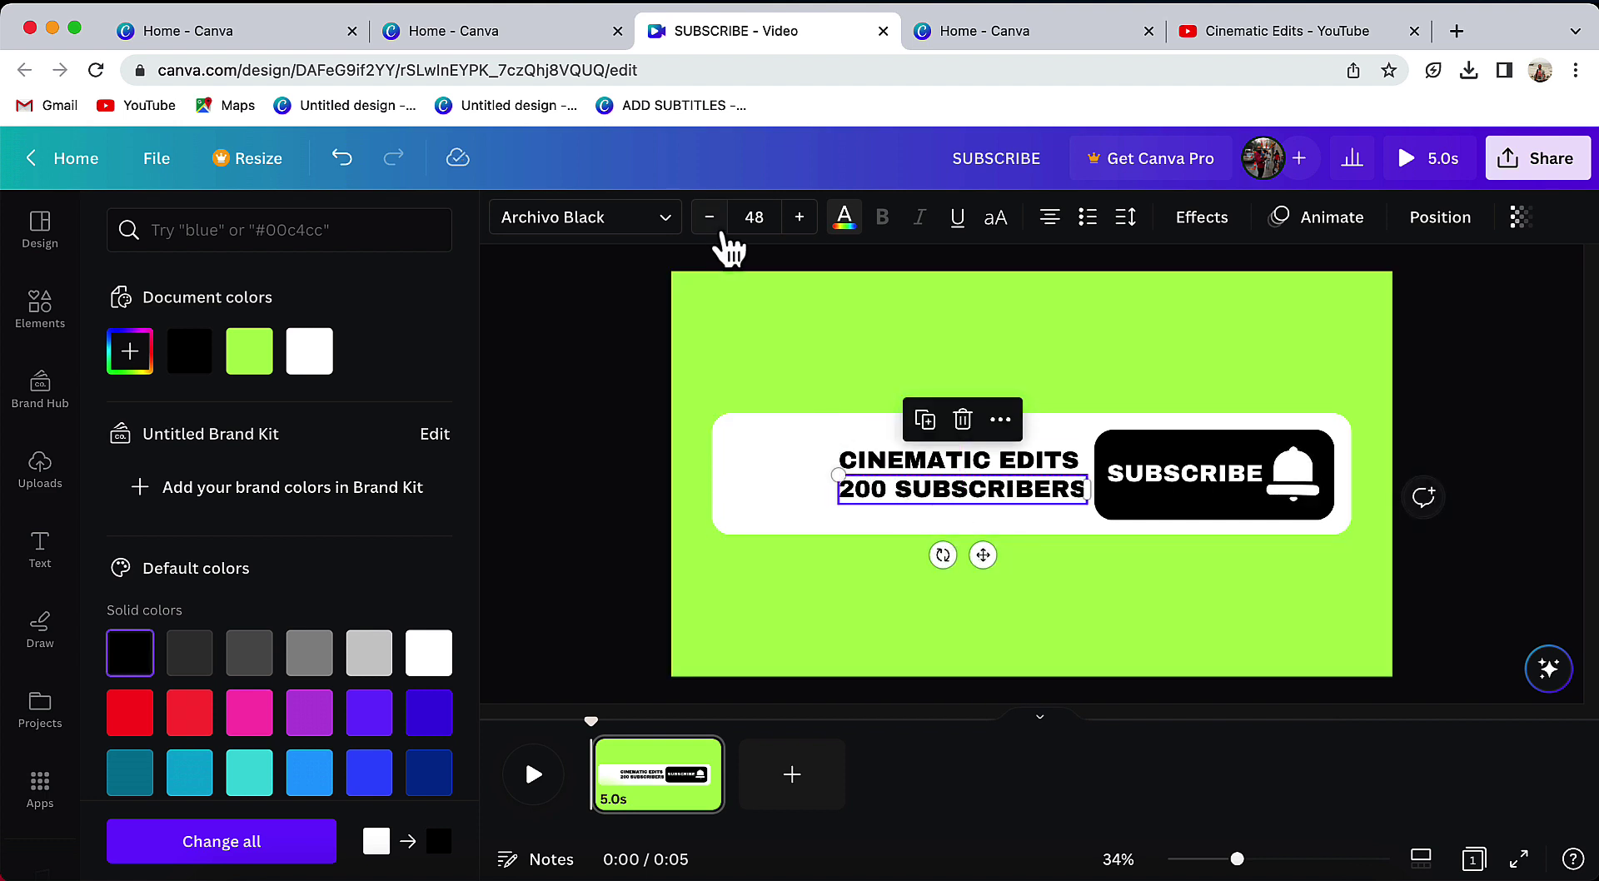
- Set 200 SUBSCRIBERS to size 38 and CINEMATIC EDITS to 43, centred together
click(709, 218)
click(710, 218)
click(710, 218)
click(720, 233)
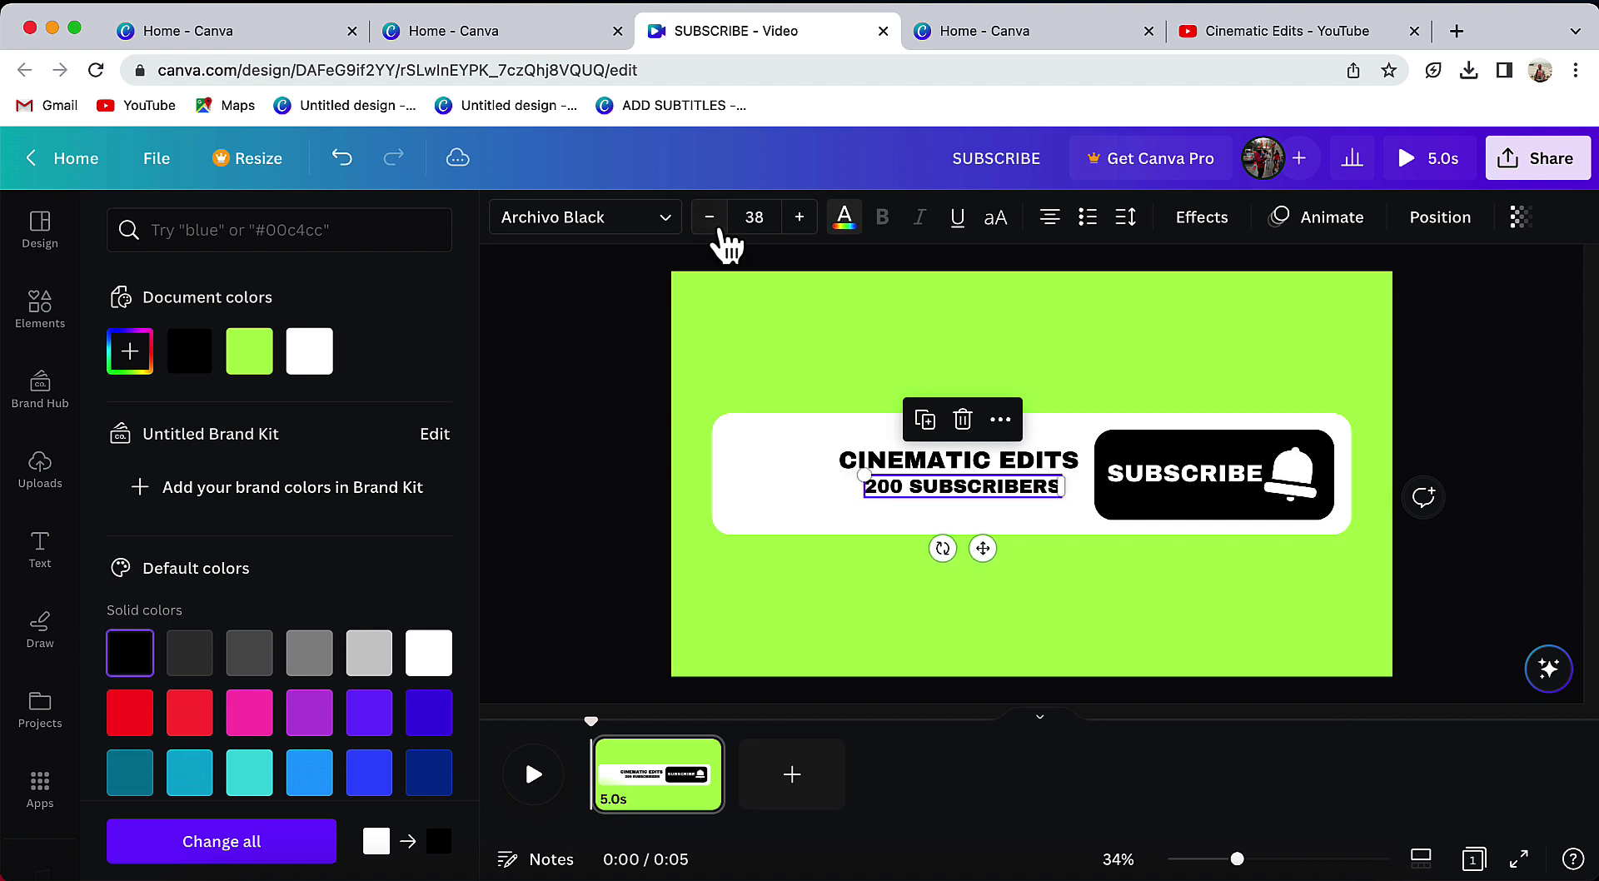
click(956, 469)
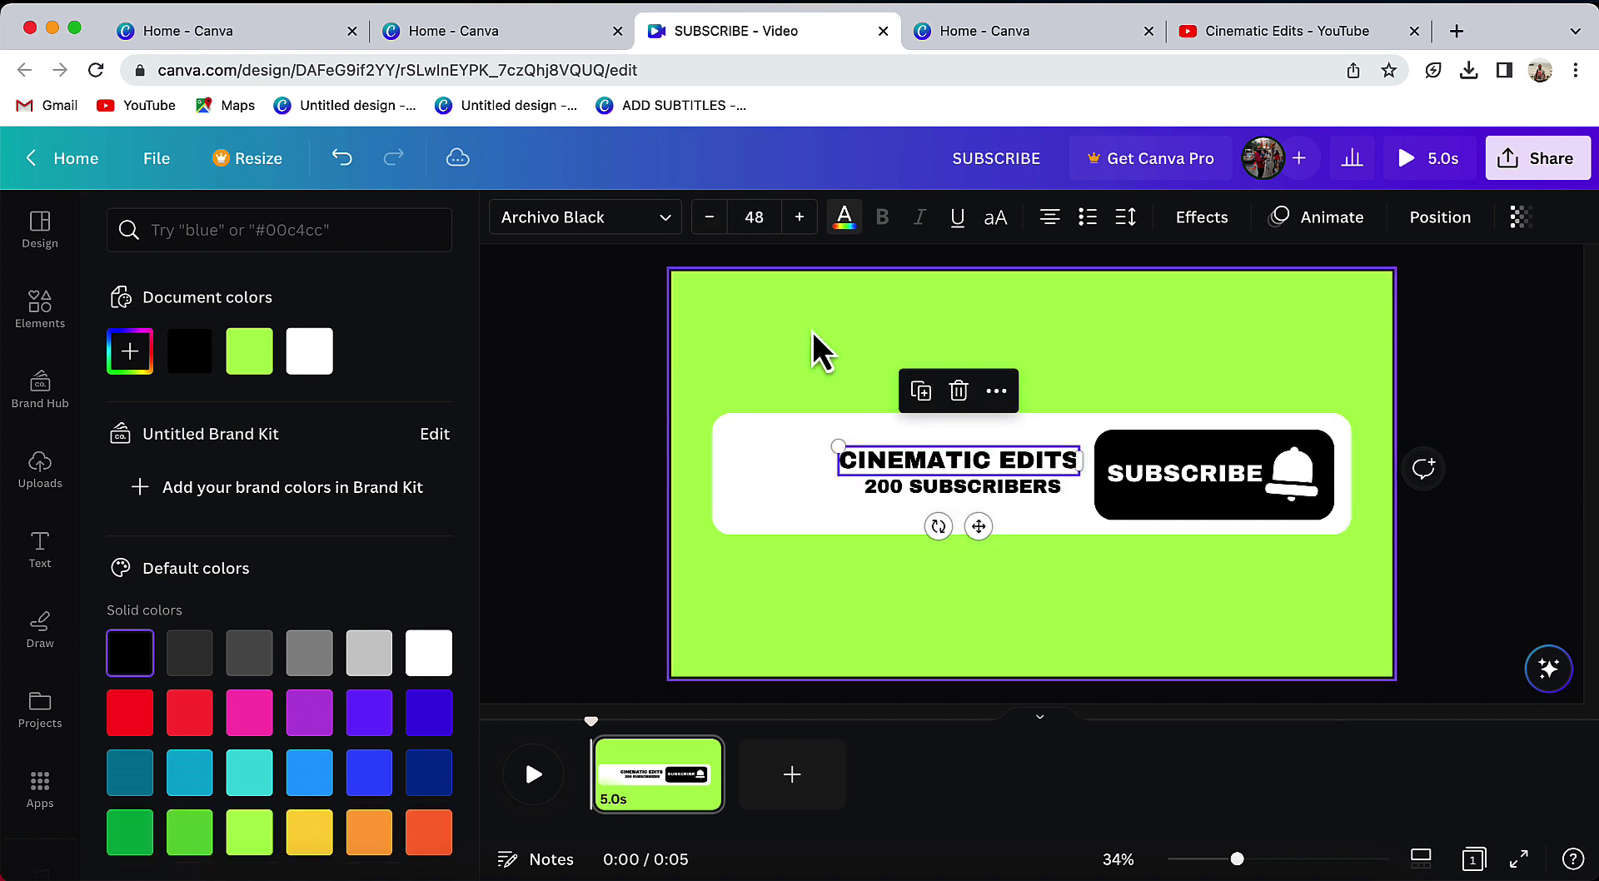
click(710, 218)
click(709, 219)
click(710, 218)
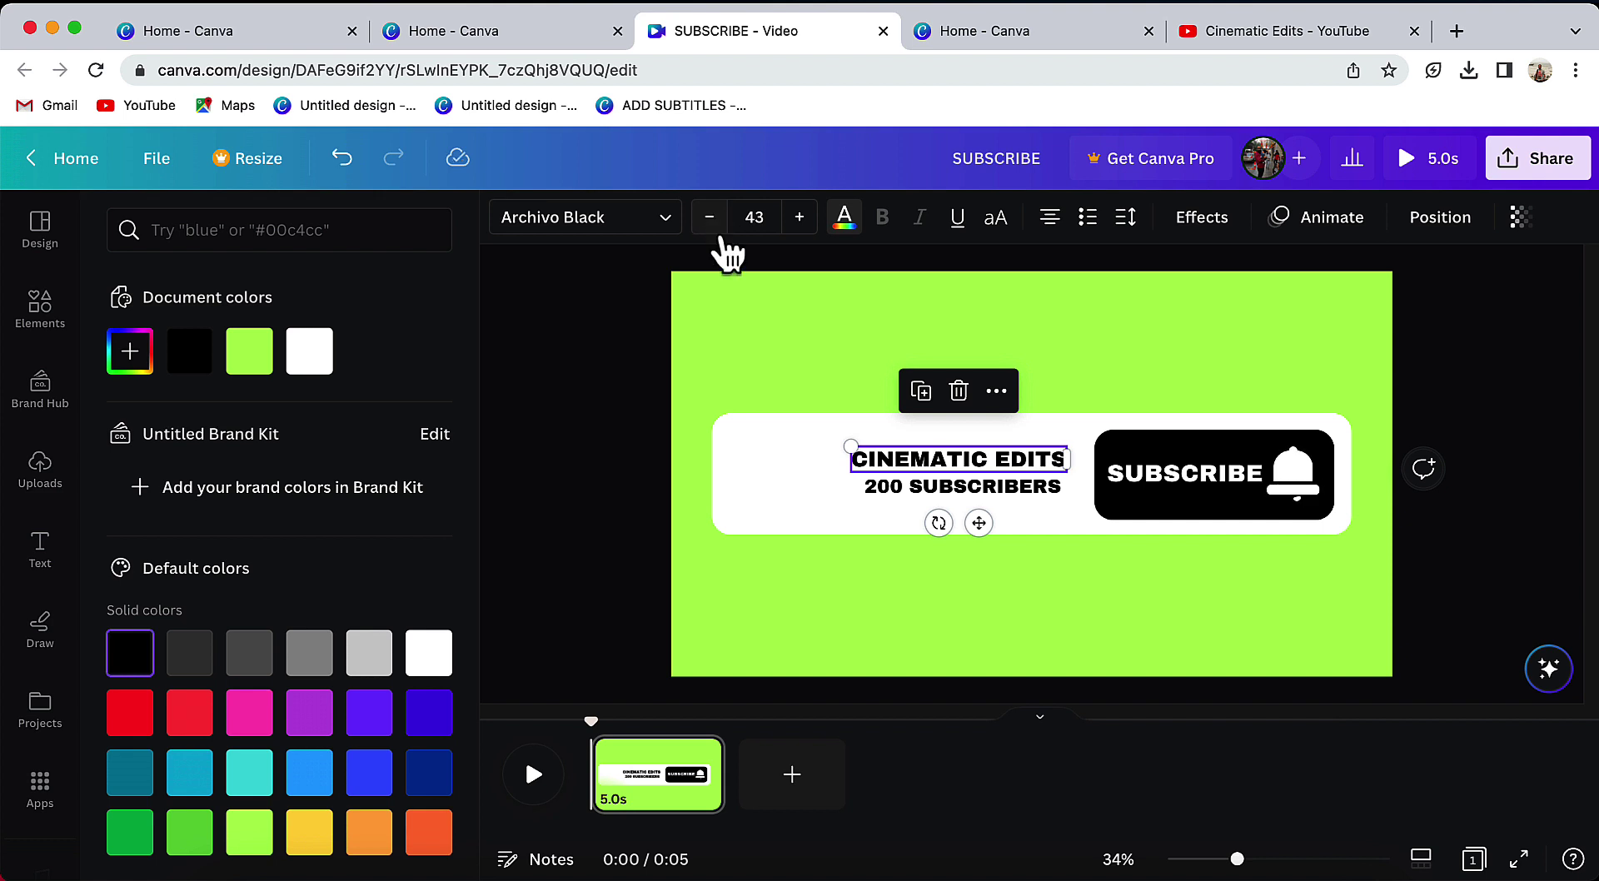
drag(979, 523, 985, 530)
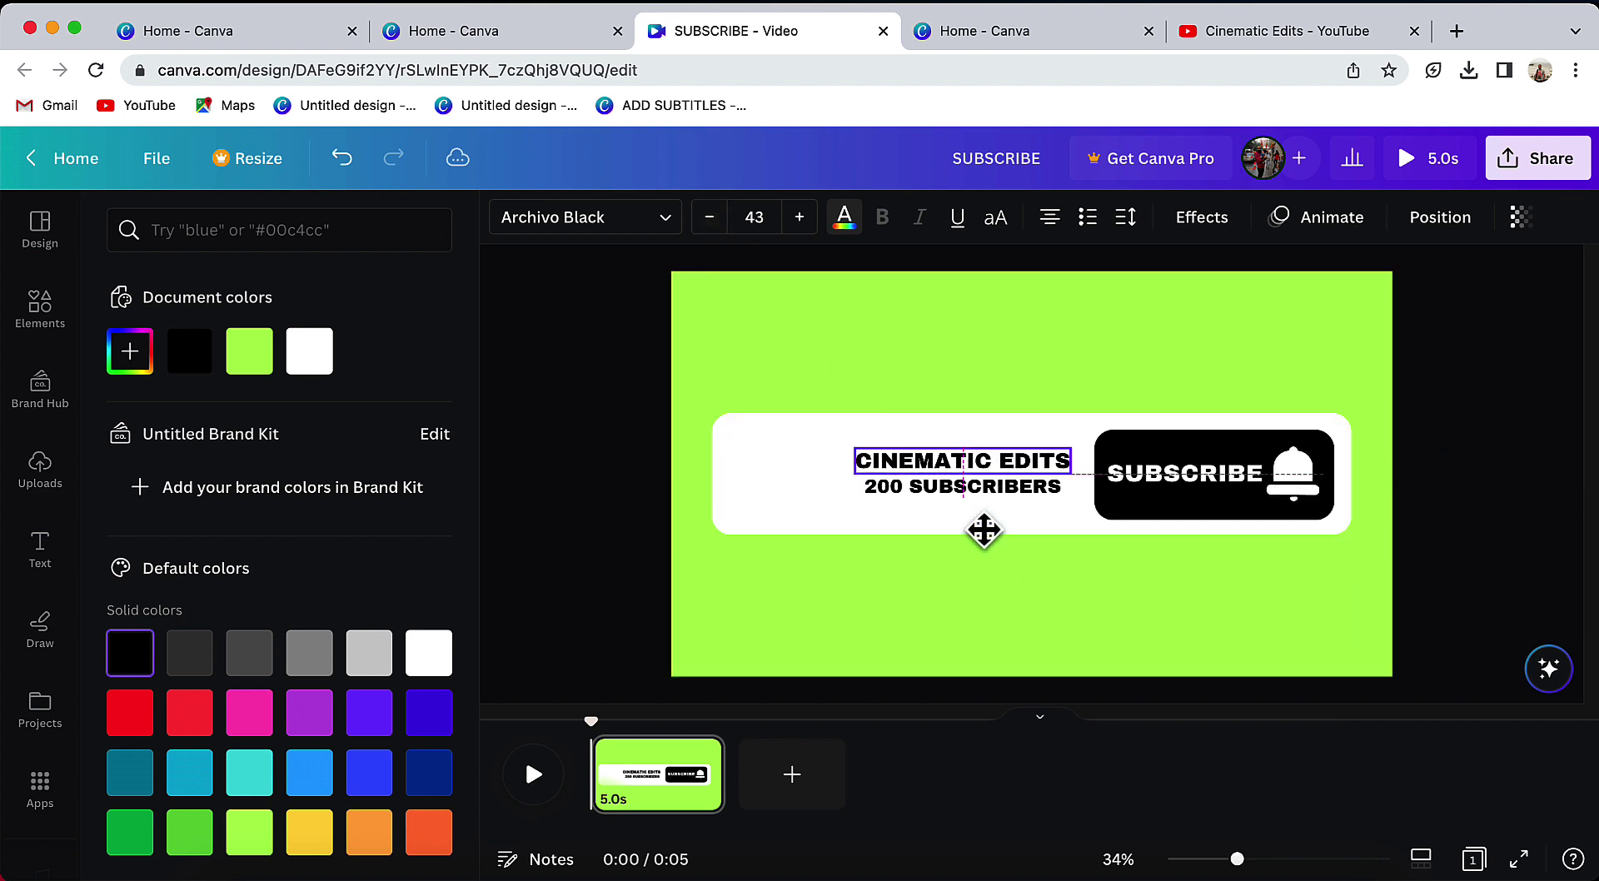
click(1009, 492)
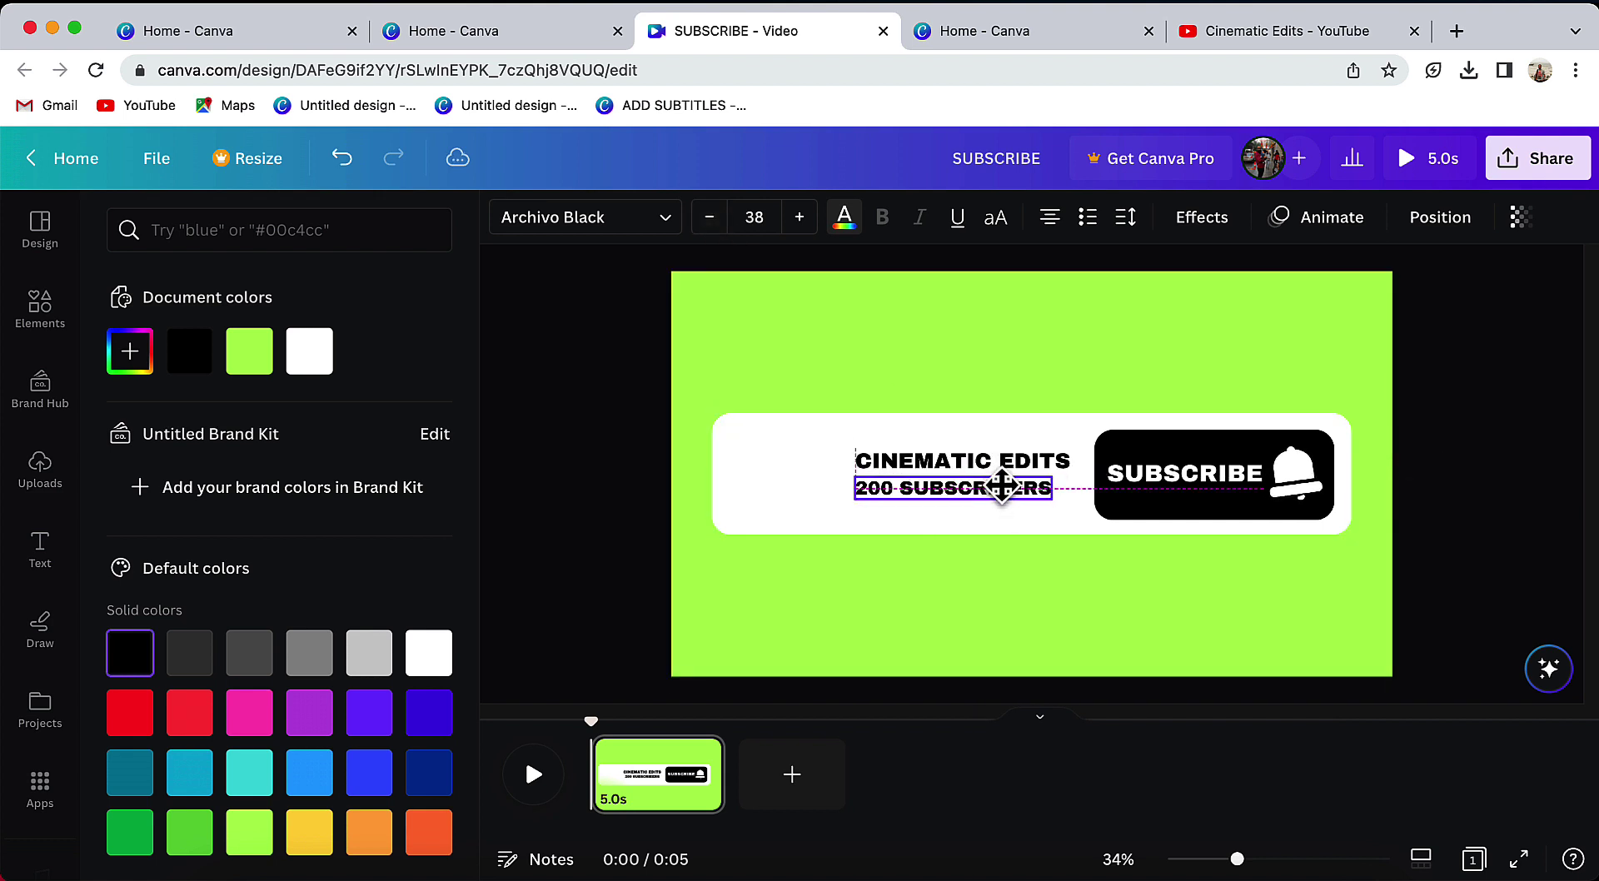
drag(1009, 483, 1005, 484)
click(1105, 593)
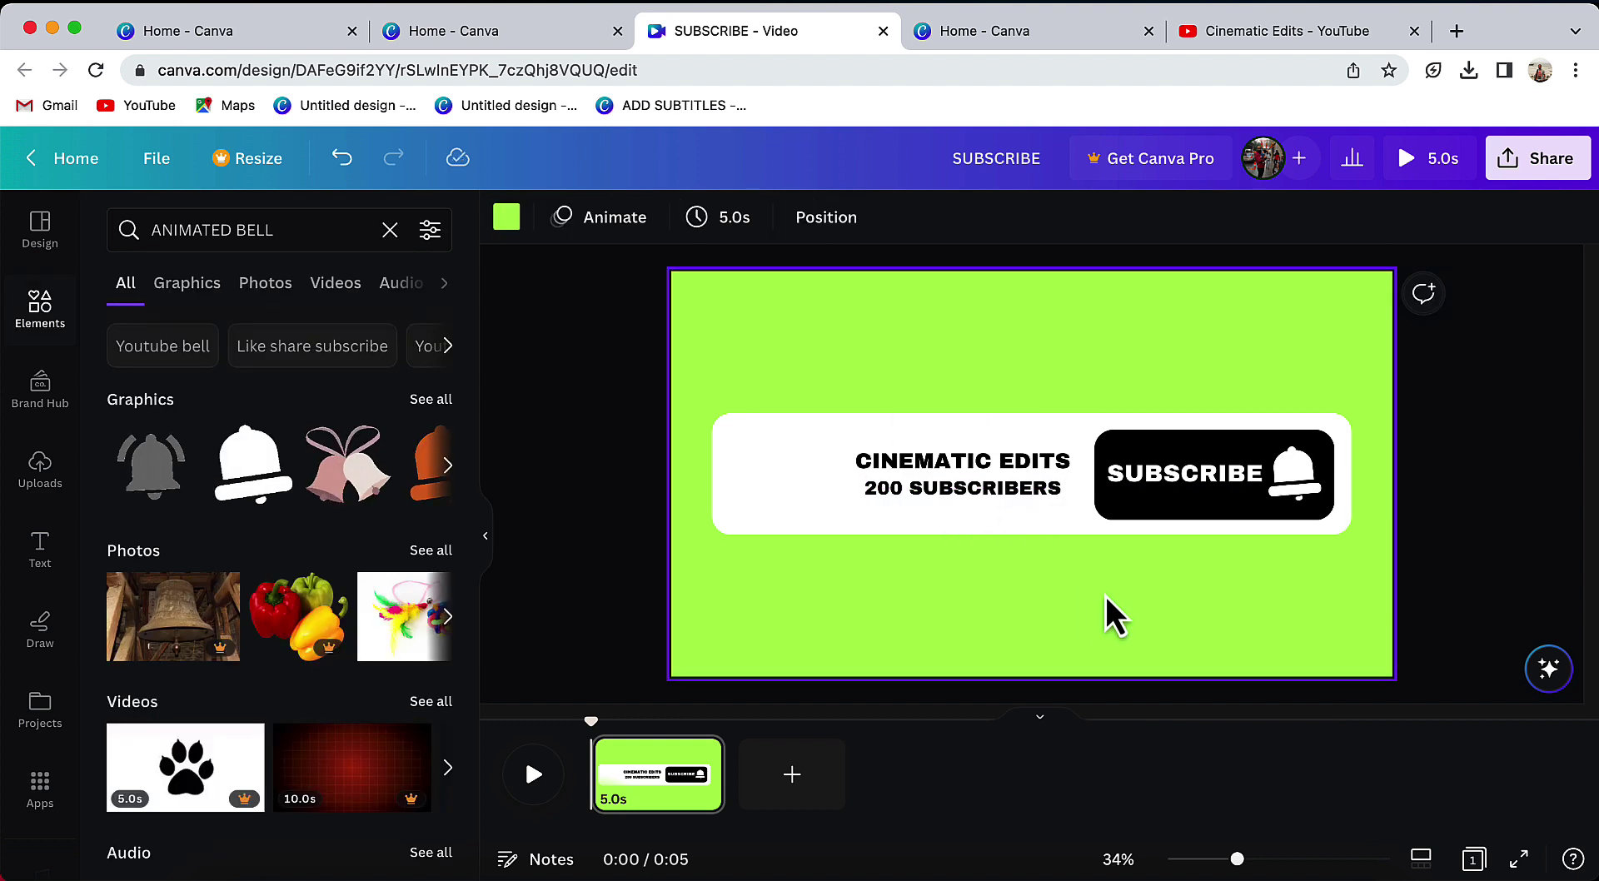
- Search Elements for 'FRAME' and size a circle frame at the bar's left end
click(40, 312)
click(358, 235)
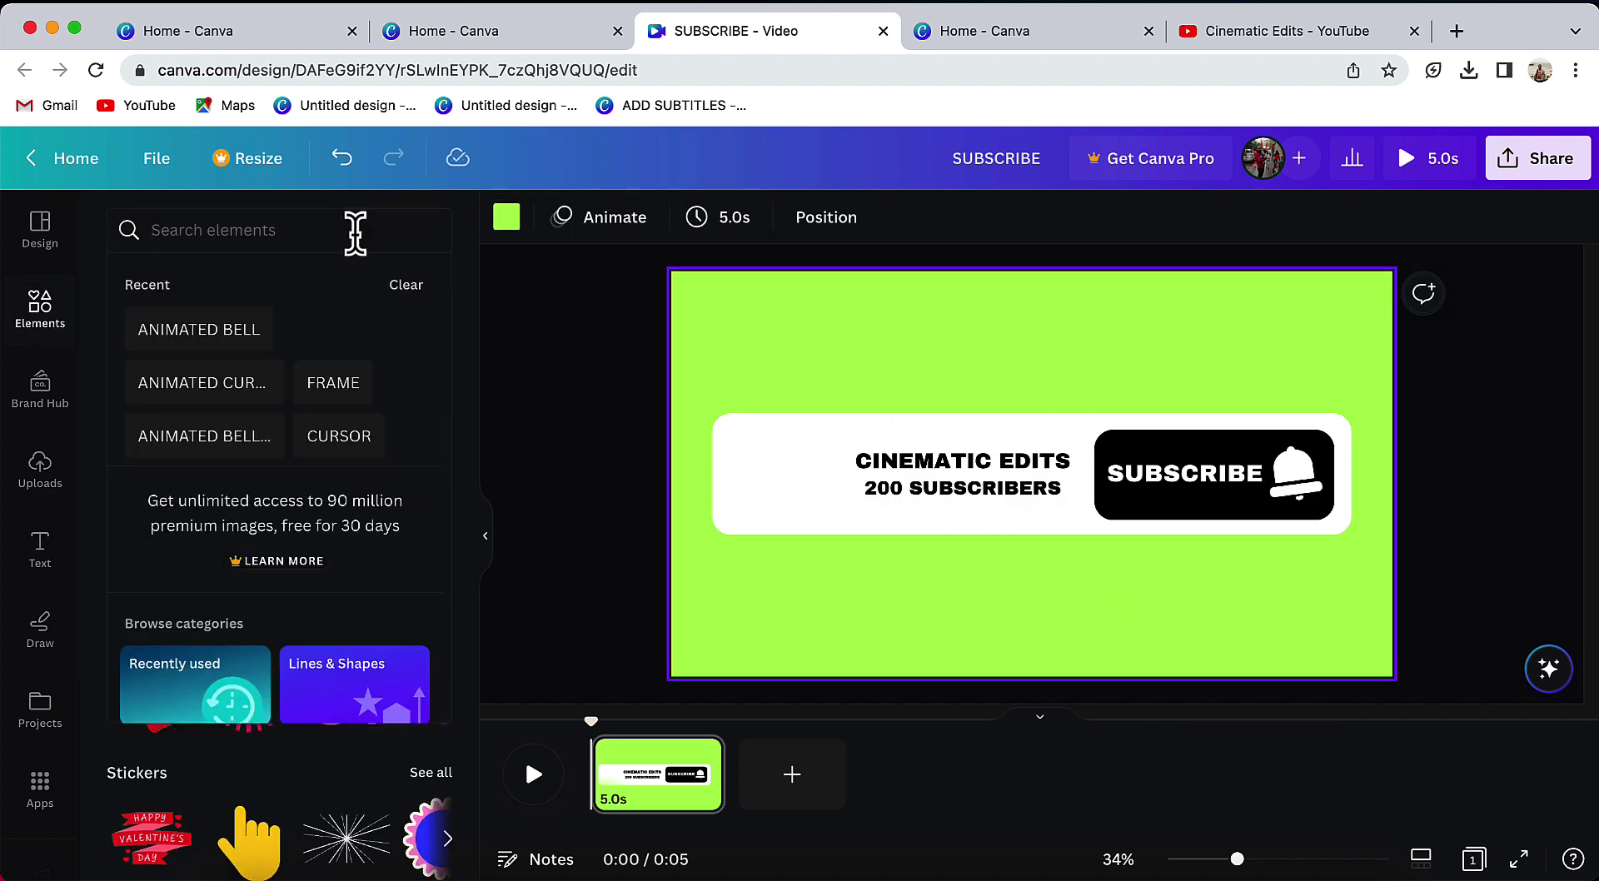
text(FRAME)
key(Return)
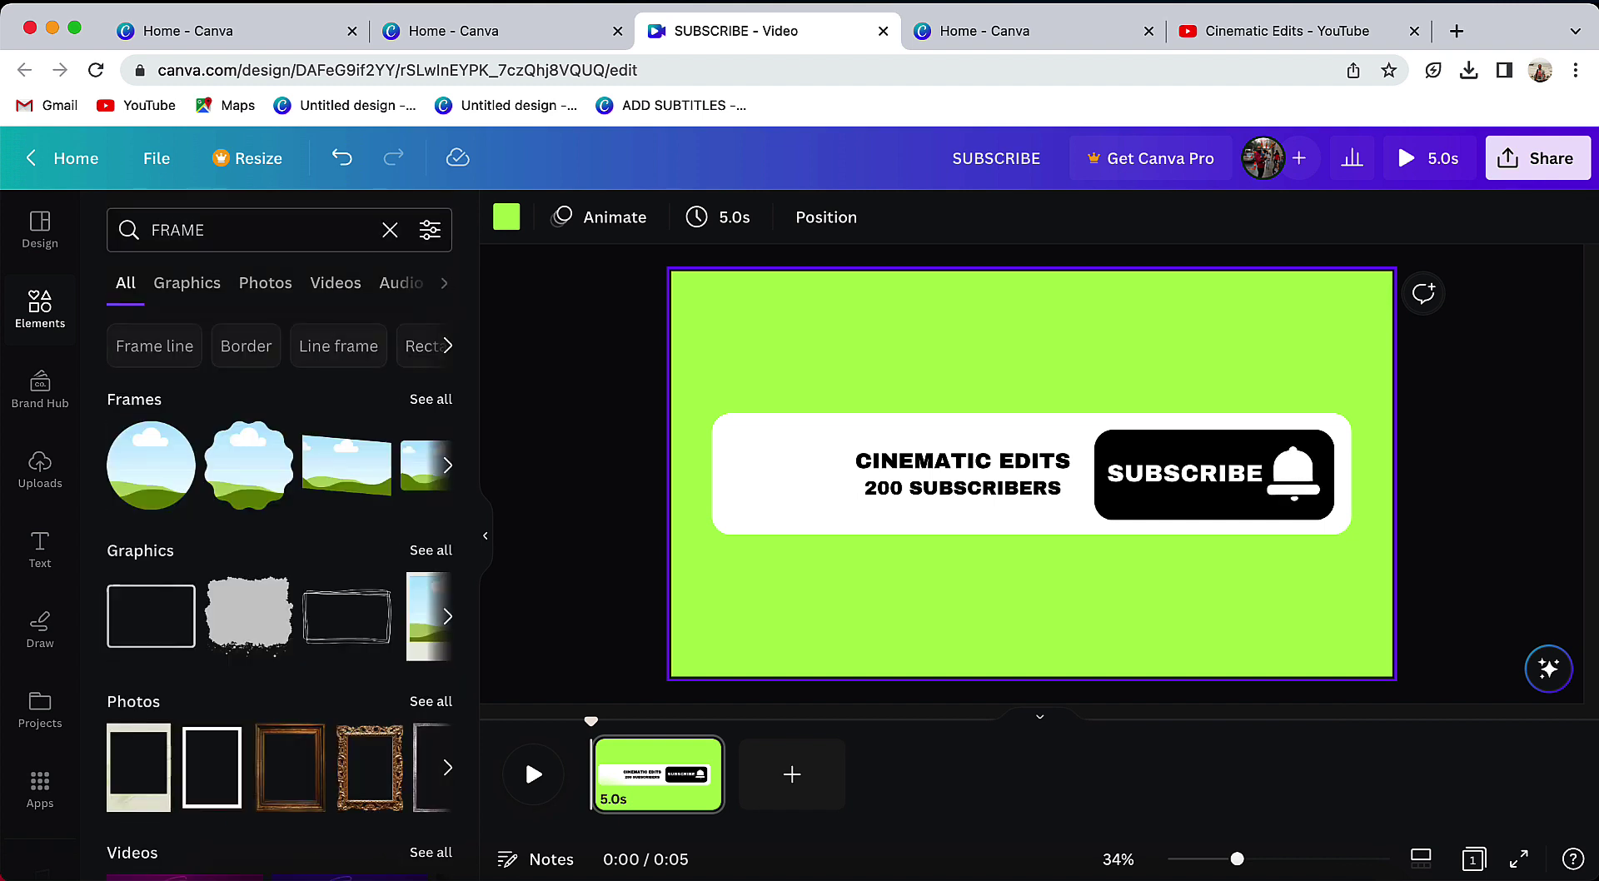
click(172, 497)
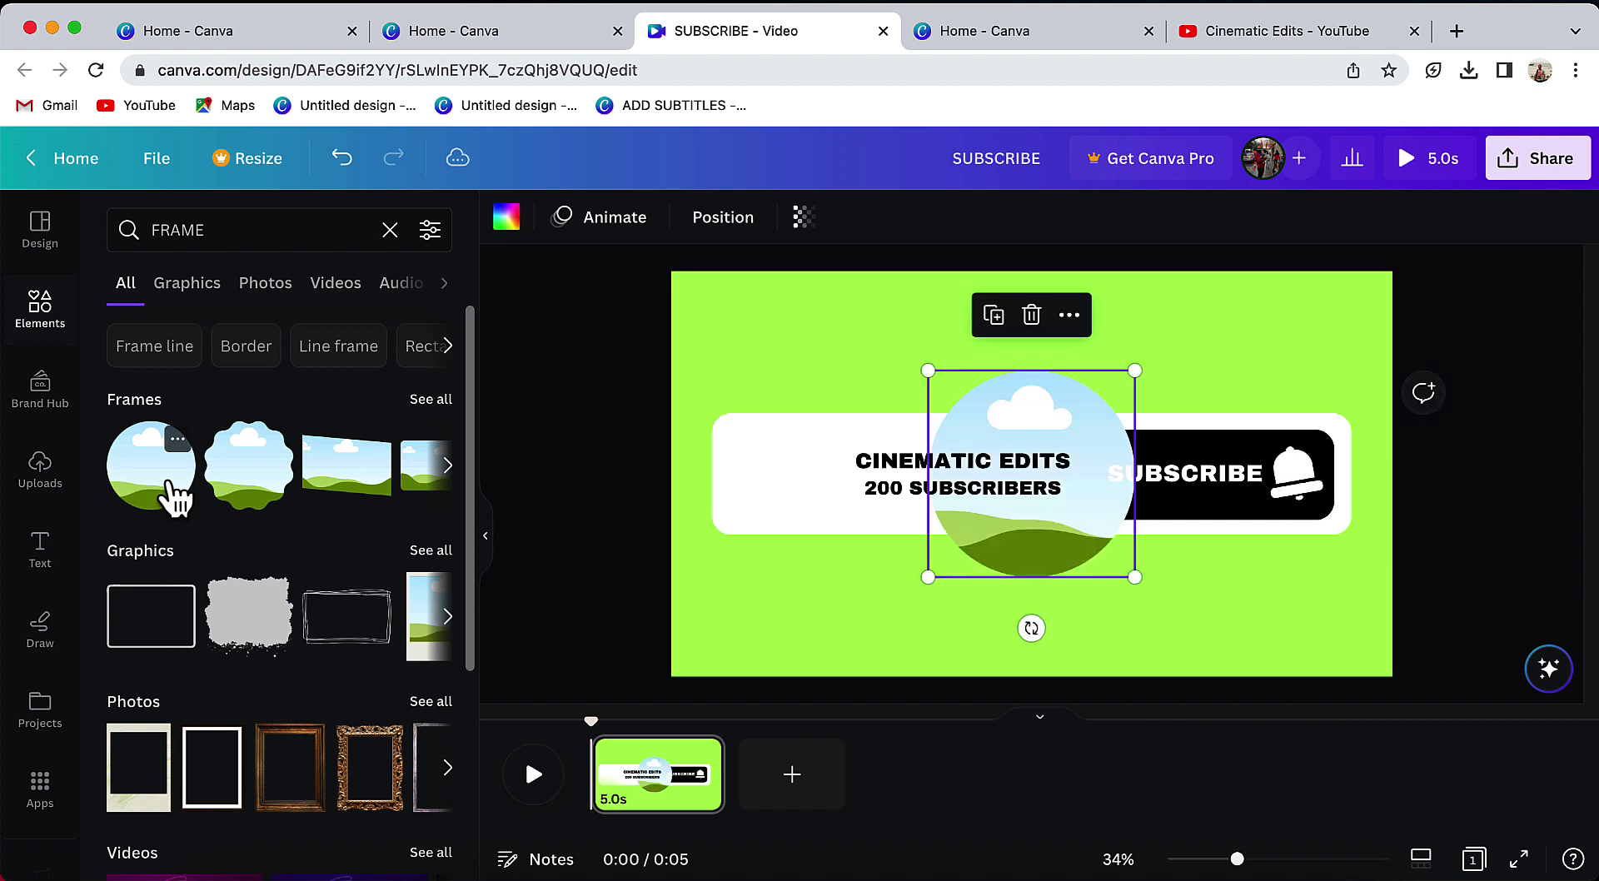
mouse_move(1133, 576)
mouse_down()
mouse_move(1005, 447)
mouse_move(794, 457)
mouse_up()
mouse_move(824, 518)
mouse_down()
mouse_move(779, 472)
mouse_move(830, 523)
mouse_up()
click(1082, 612)
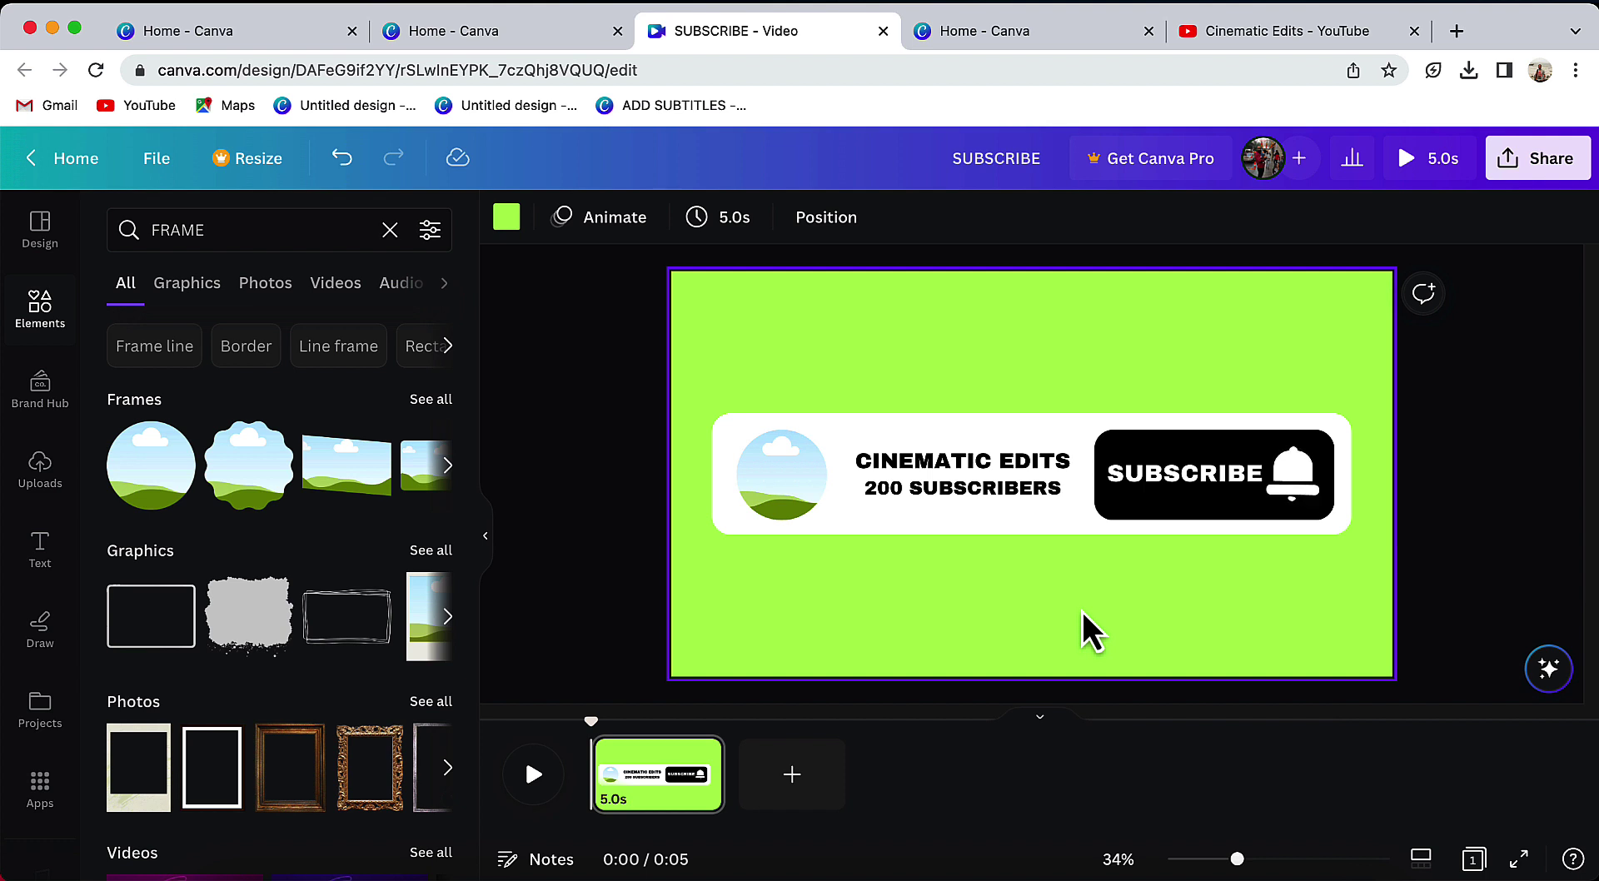
- Copy the Cinematic Edits profile picture from the YouTube channel tab
click(1241, 28)
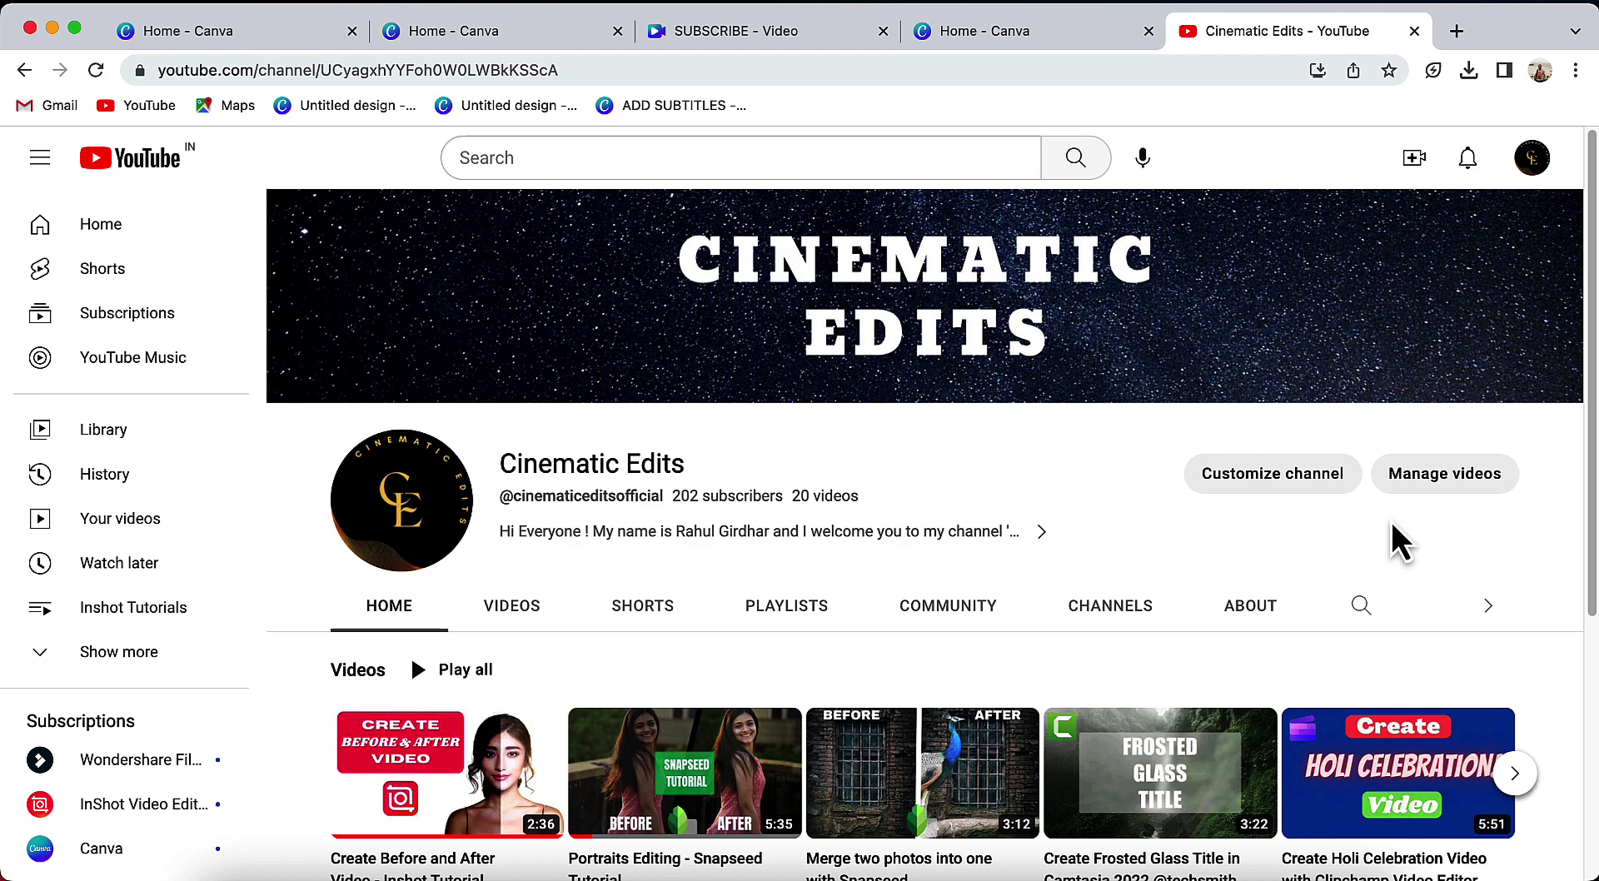
mouse_move(402, 499)
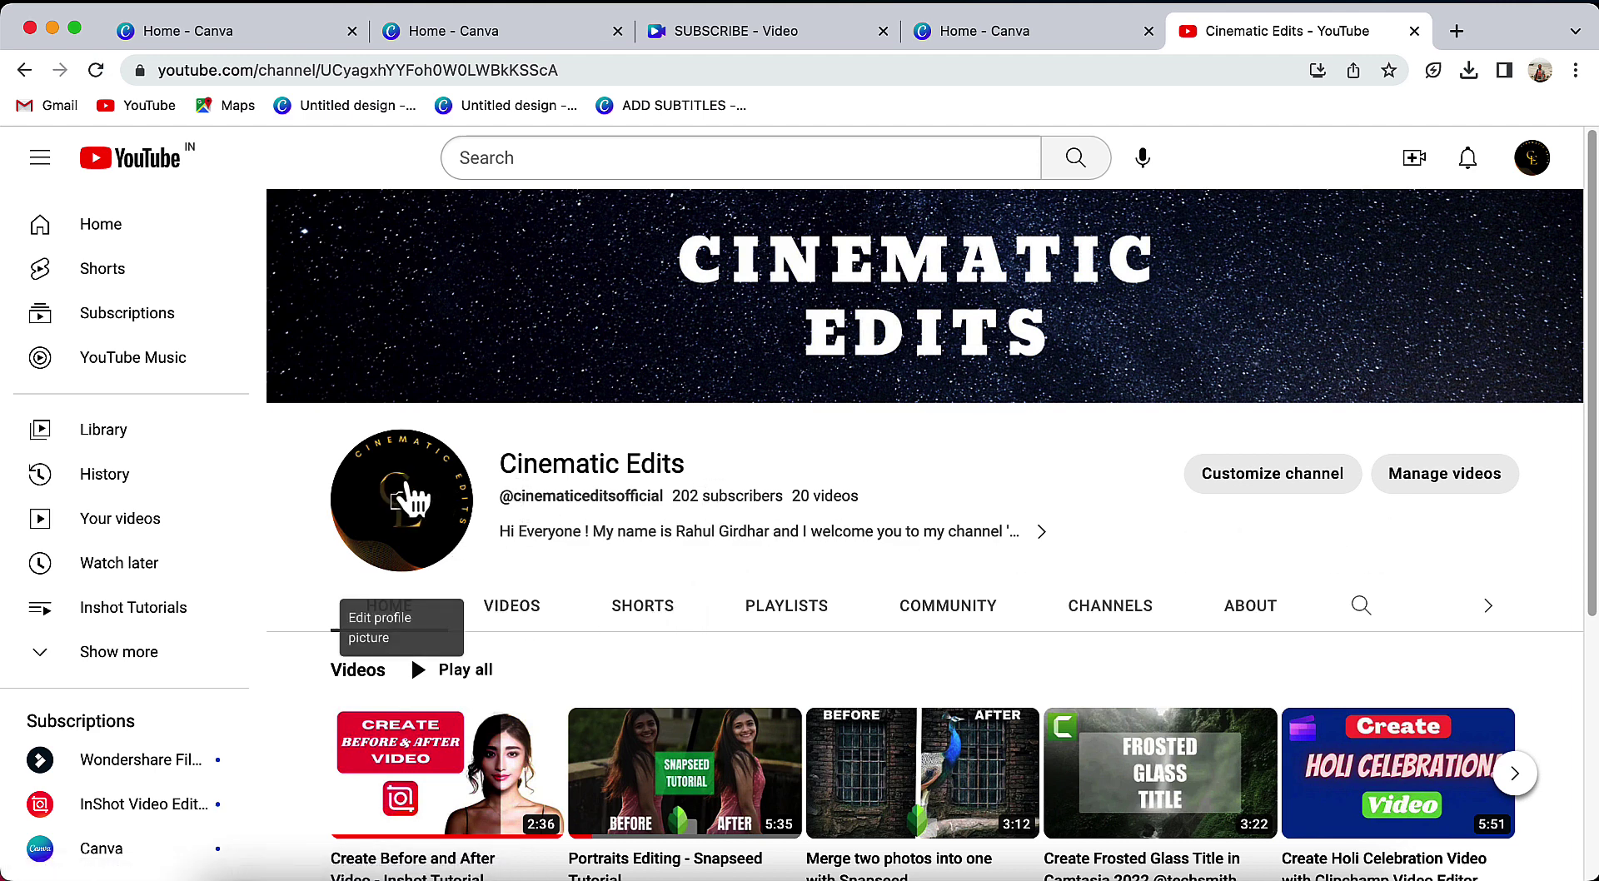
right_click(416, 466)
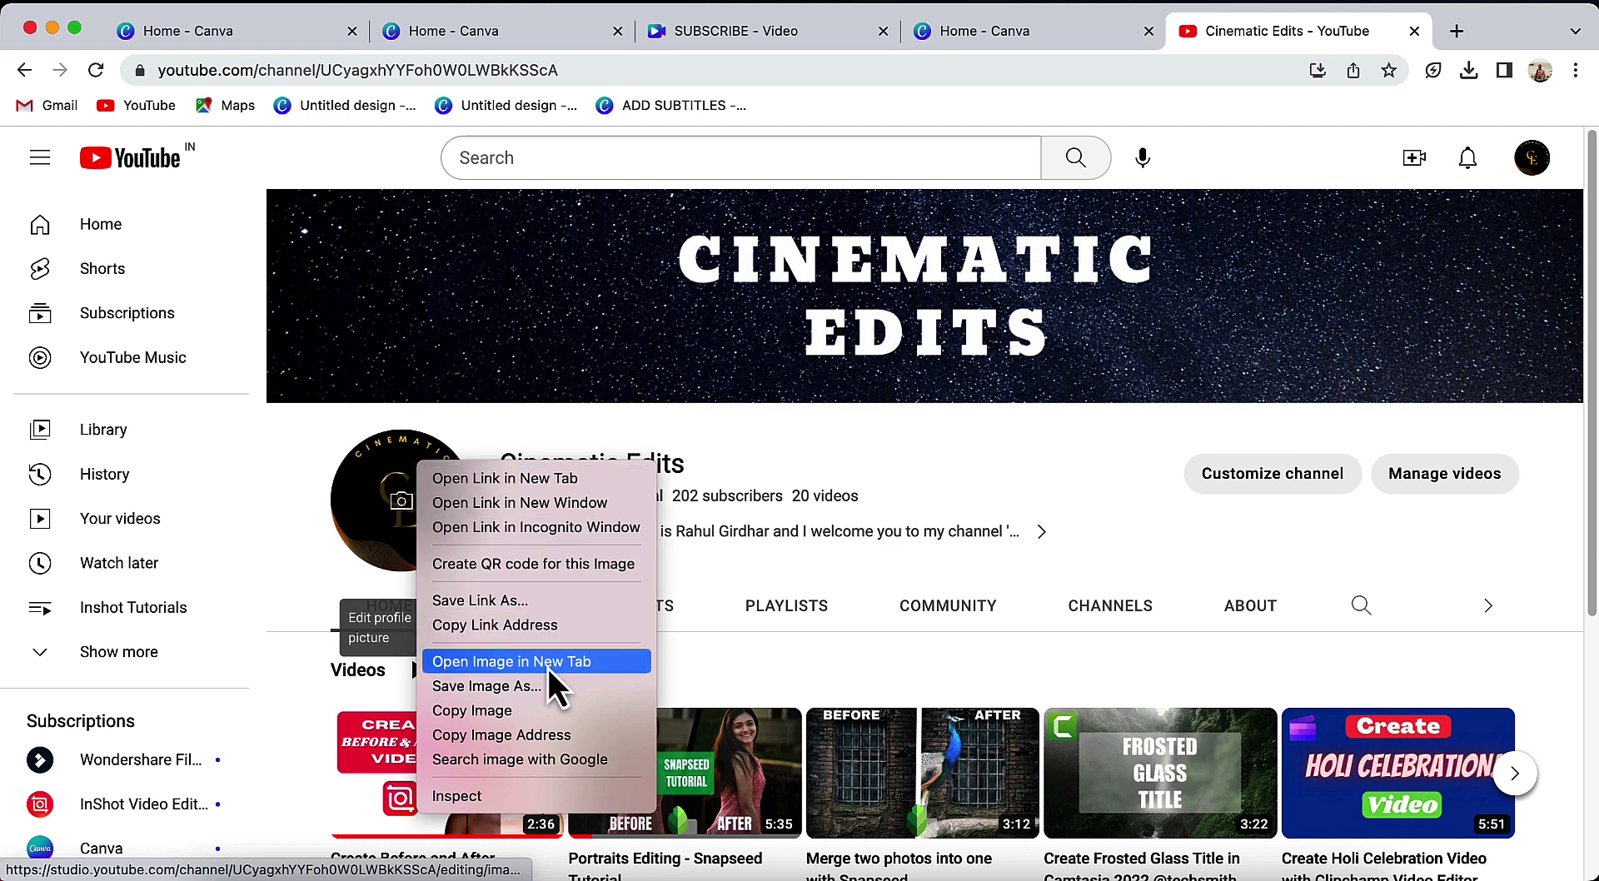
click(549, 720)
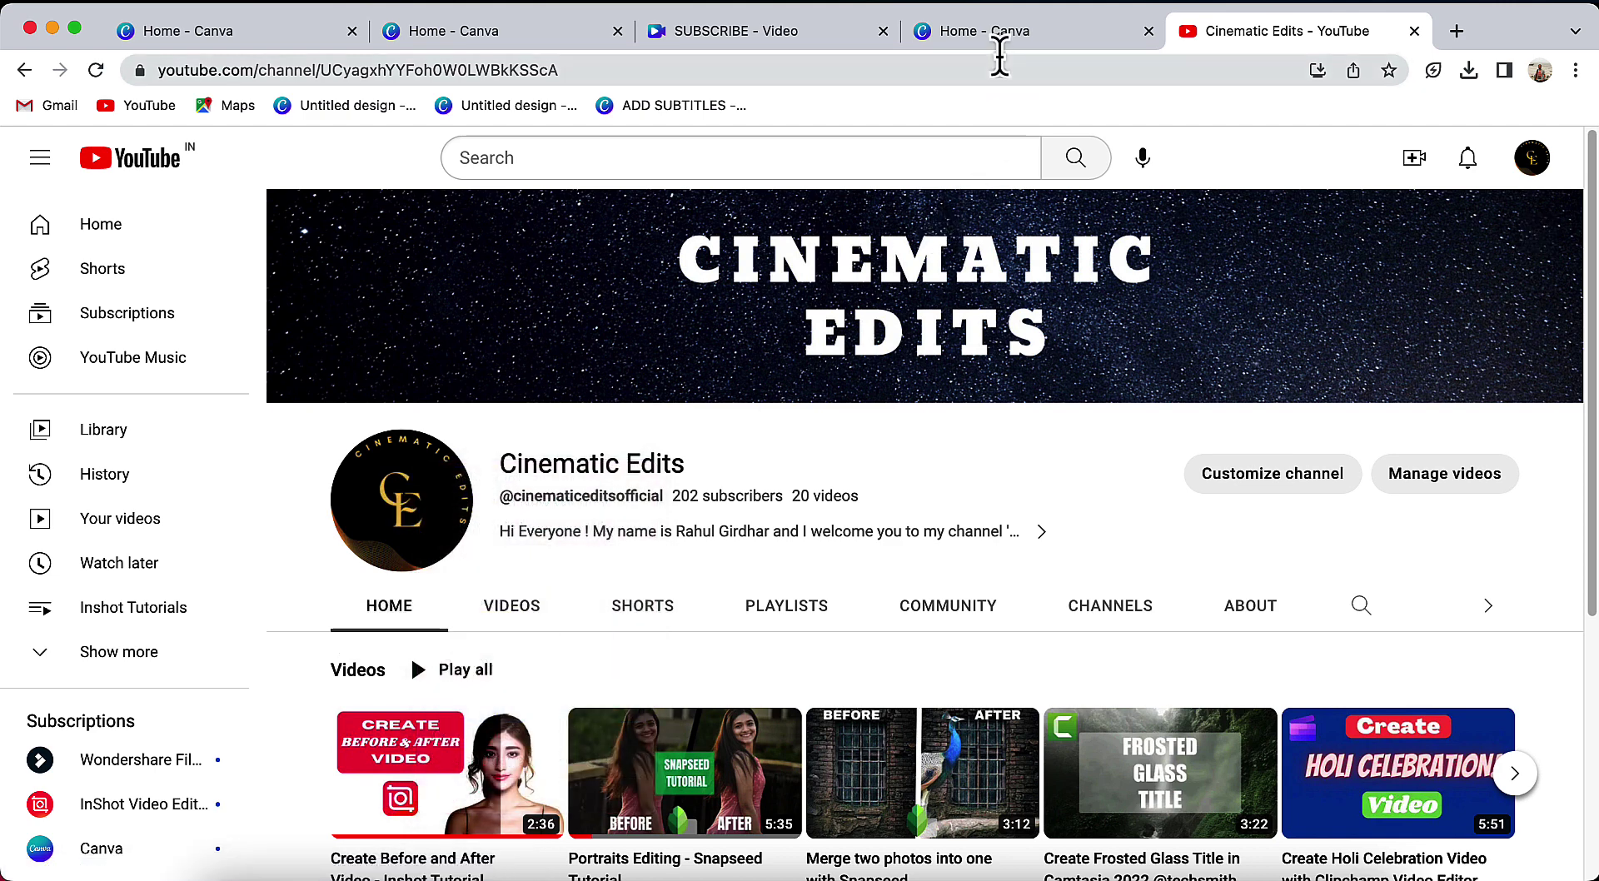
- Paste the channel logo into Canva and drop it into the circle frame
click(796, 30)
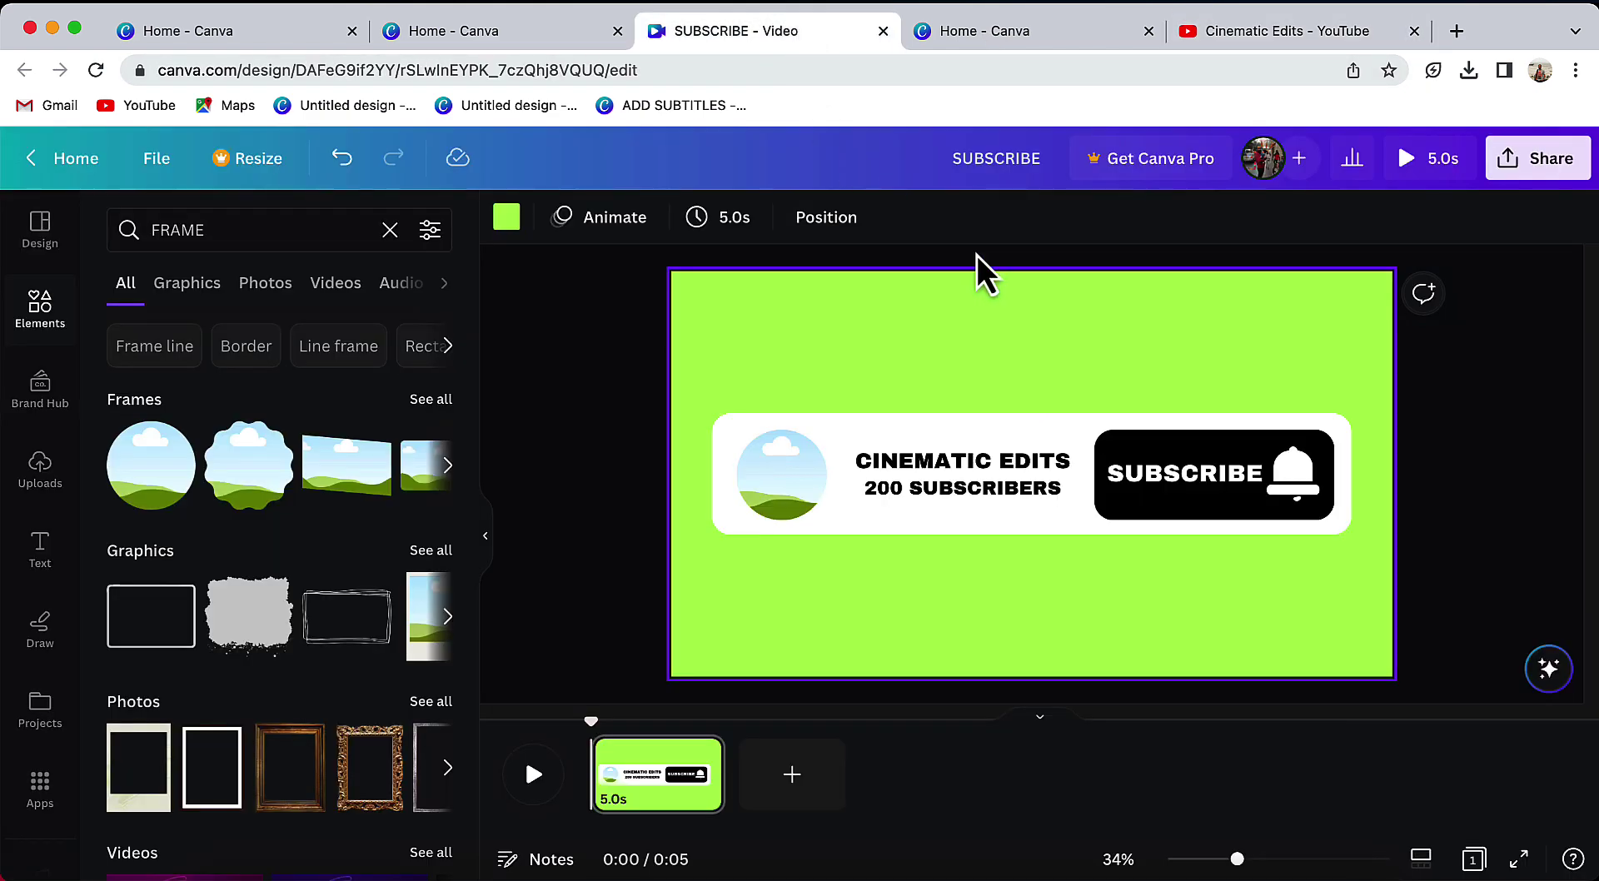
right_click(1011, 326)
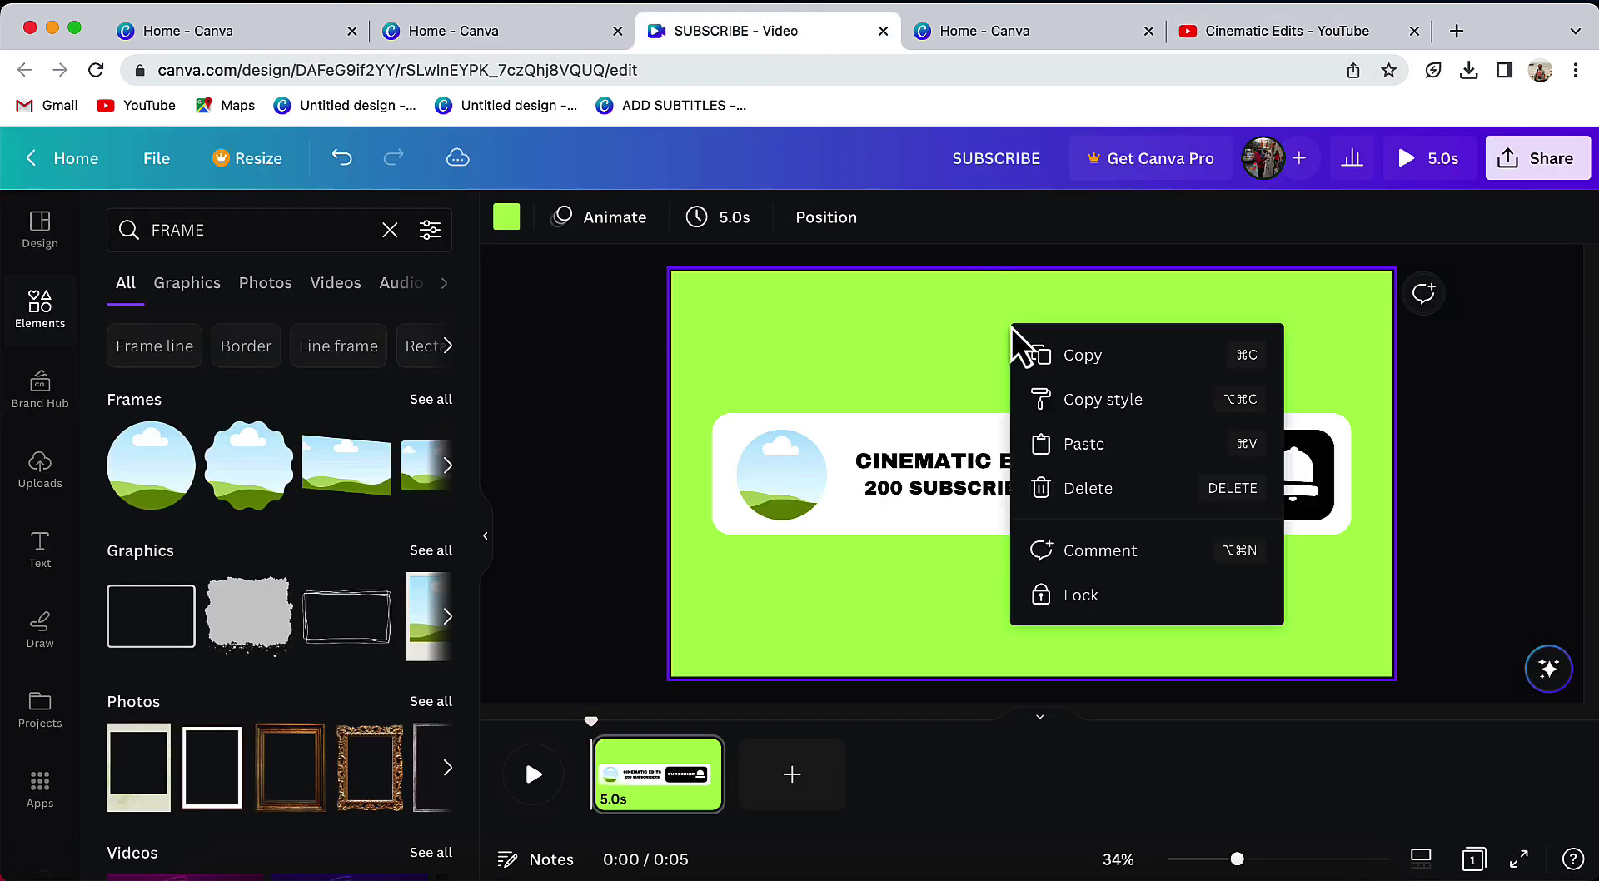
click(1139, 449)
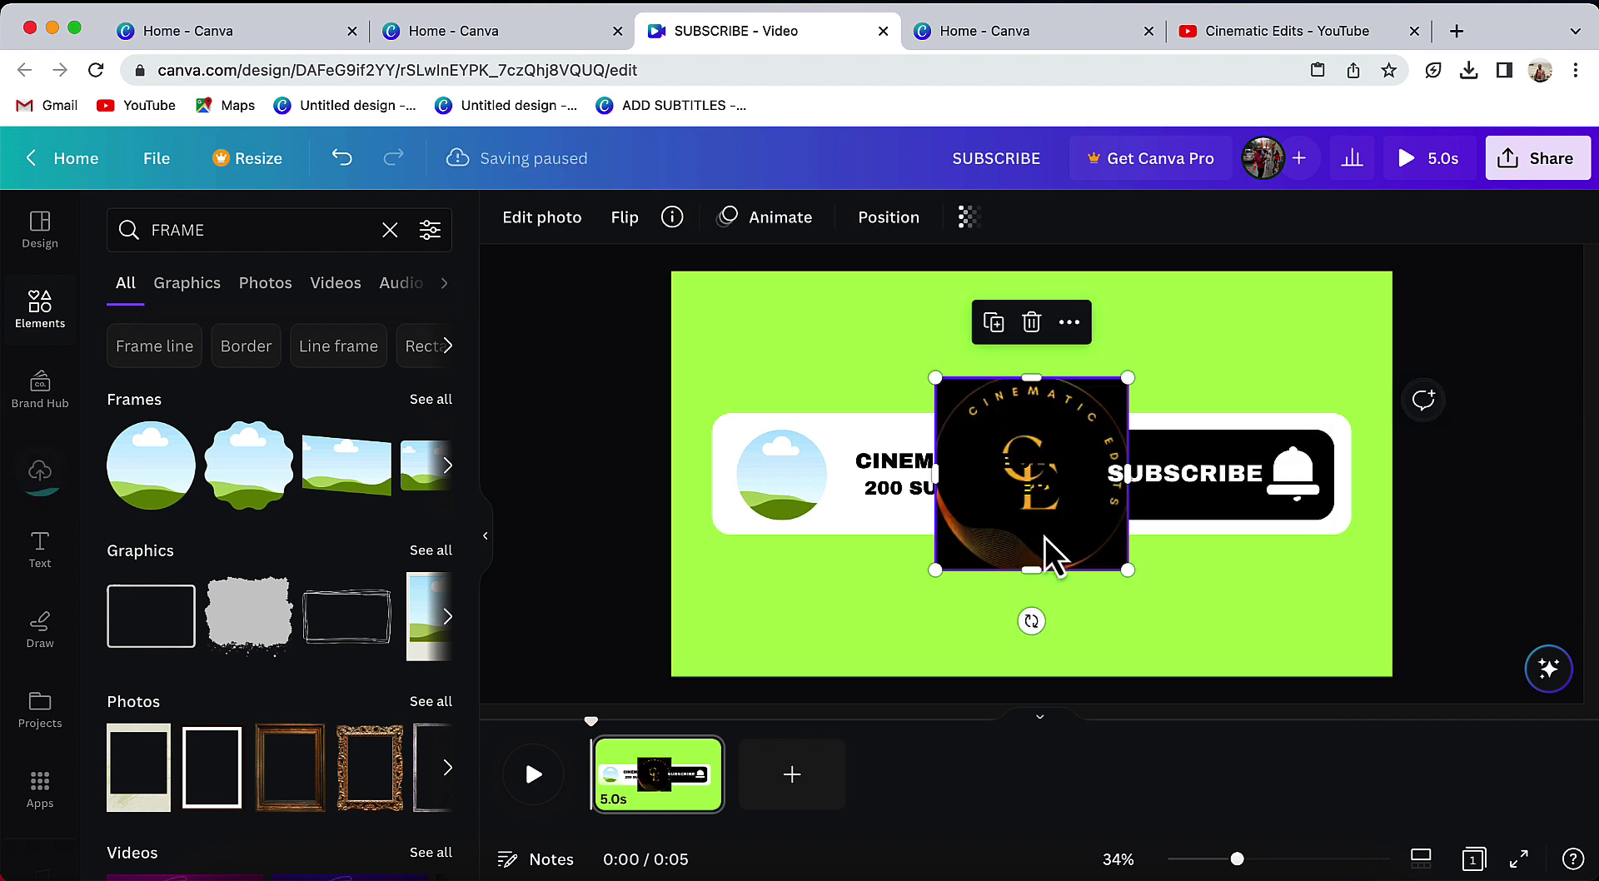
mouse_move(1071, 552)
mouse_down()
mouse_move(975, 635)
mouse_move(804, 487)
mouse_up()
click(944, 602)
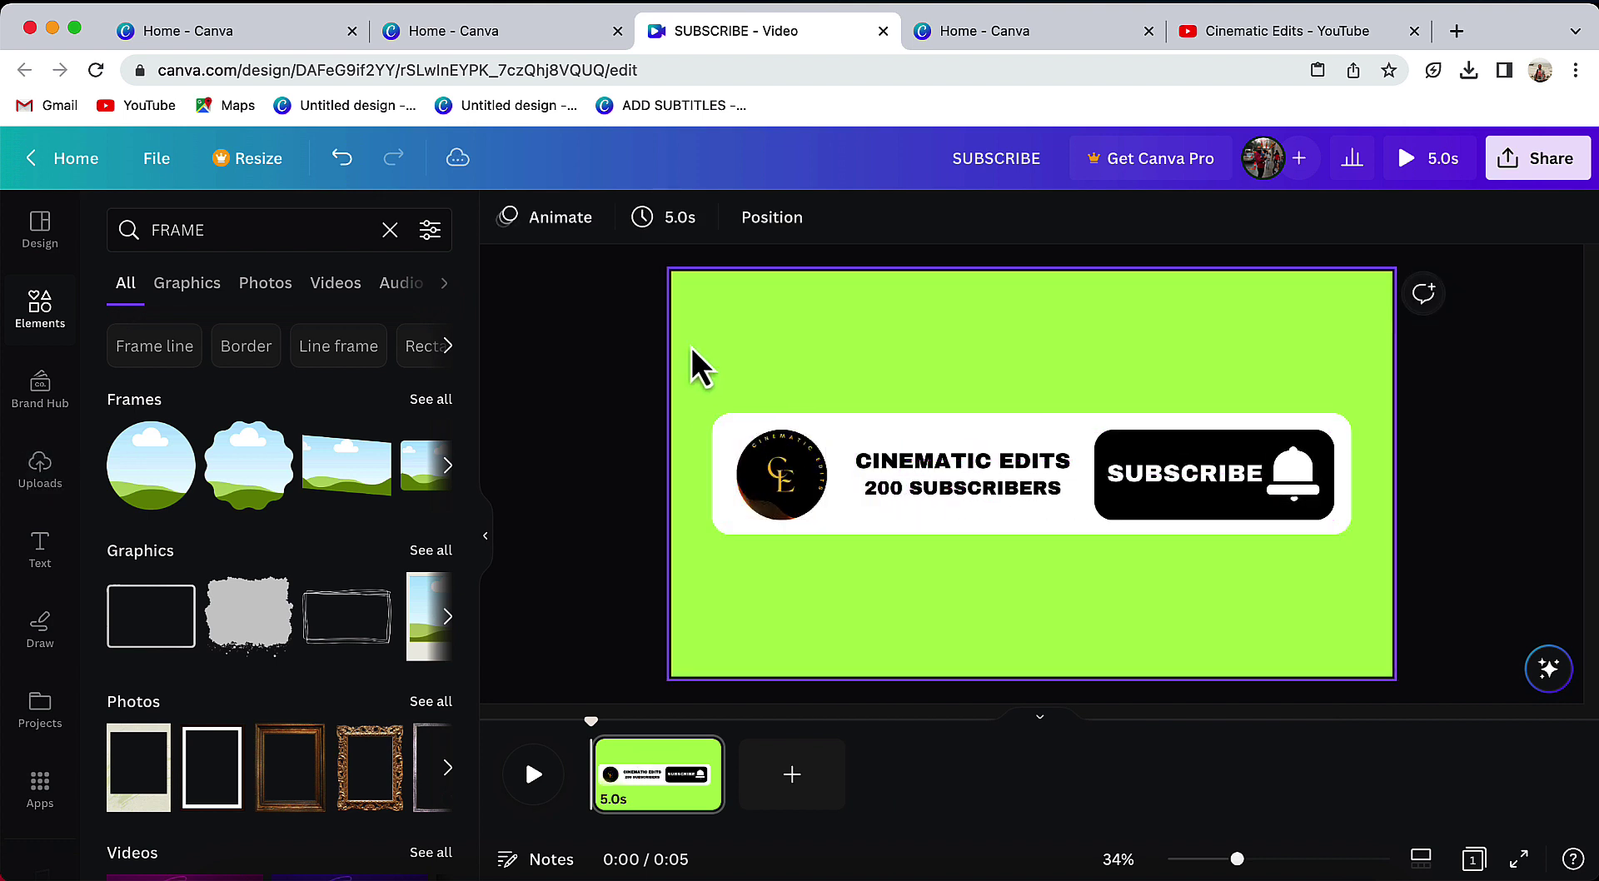
- Group the logo, text and SUBSCRIBE pill into one unit
drag(690, 343, 1398, 618)
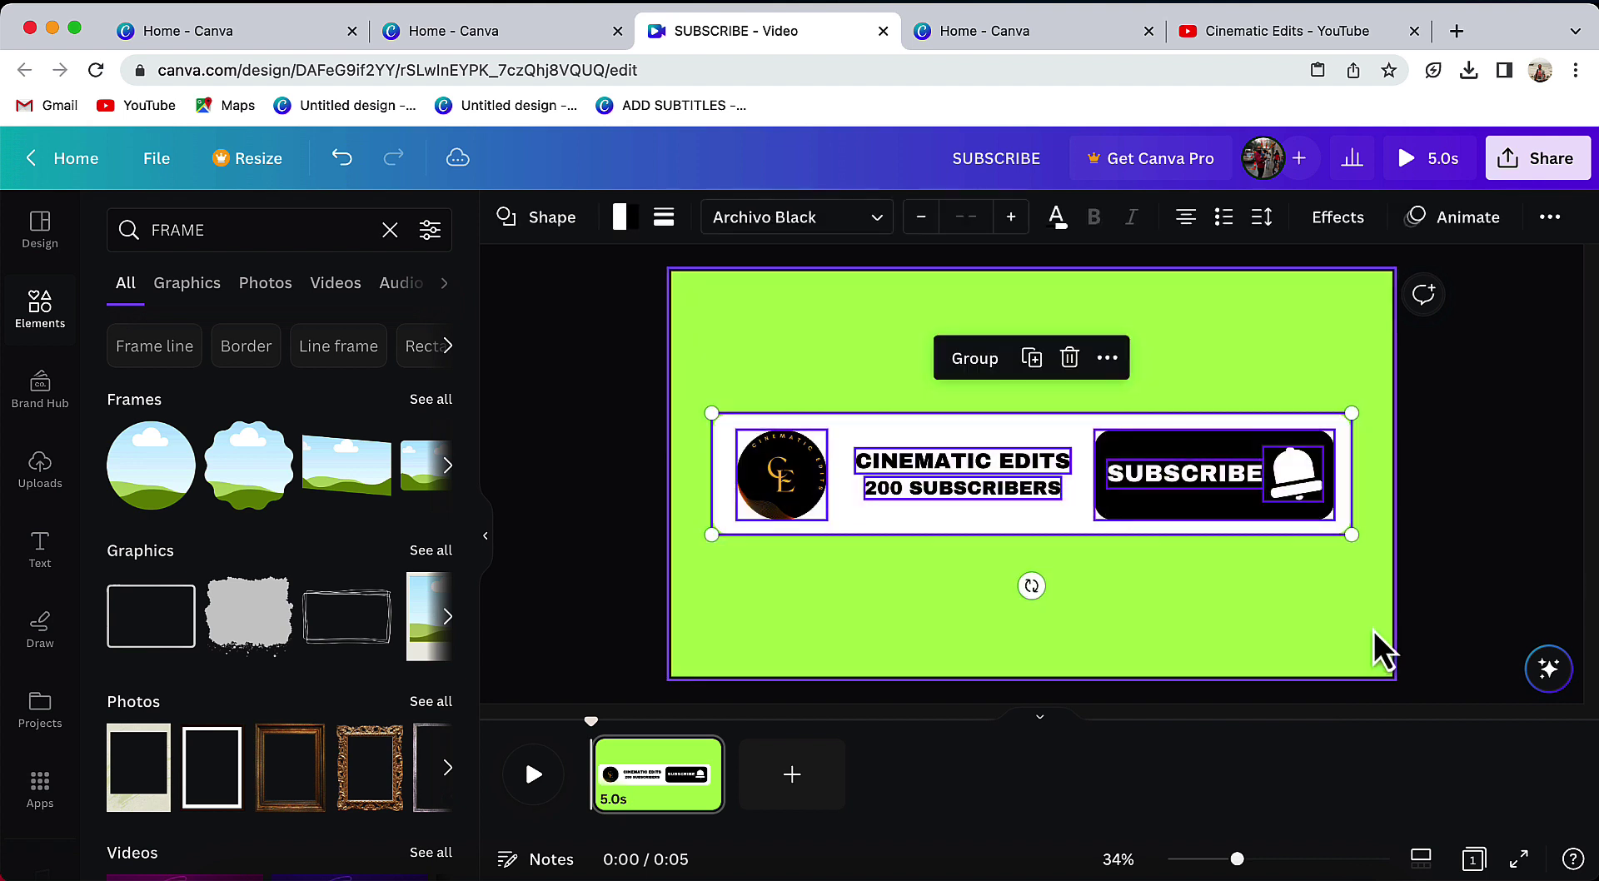
right_click(1154, 456)
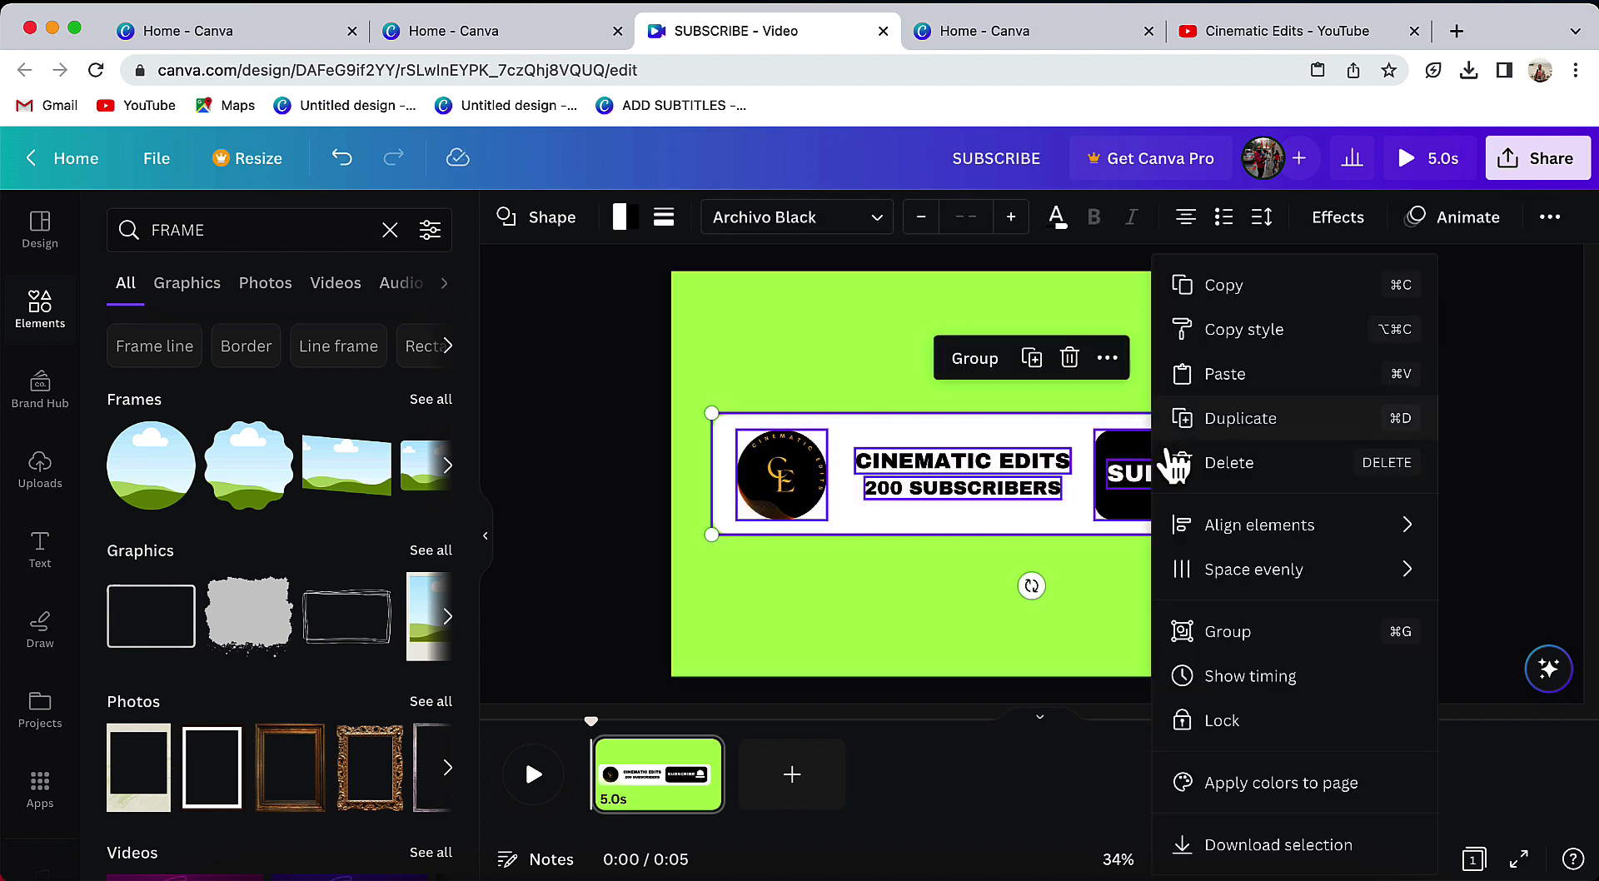
click(1298, 642)
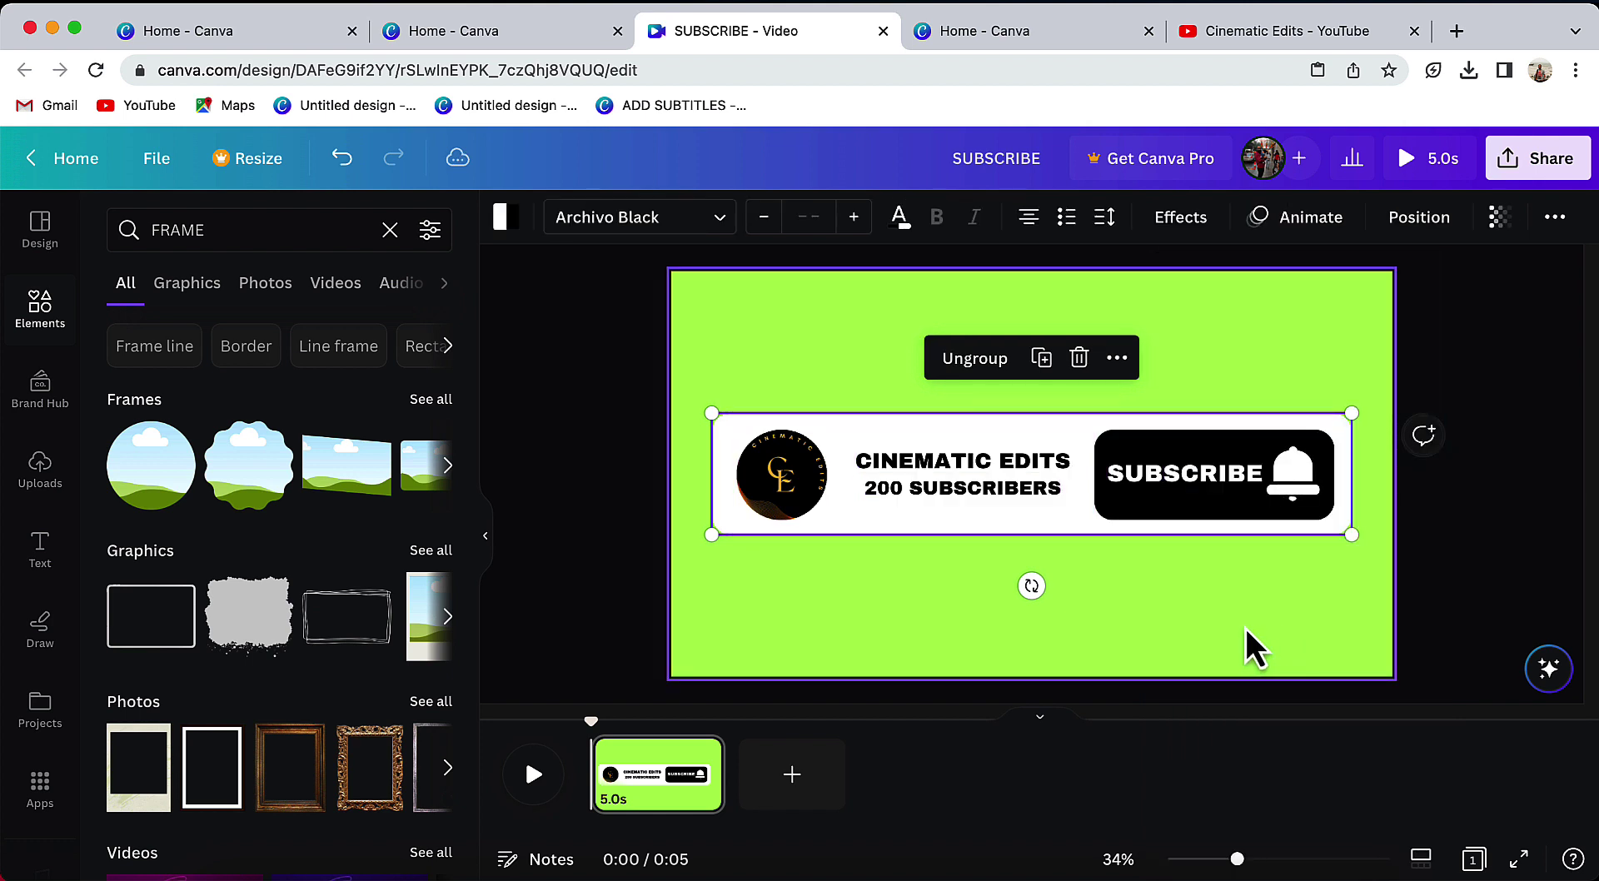
- Search Elements for 'ANIMATED CURSOR' and filter the results to graphics
click(1244, 627)
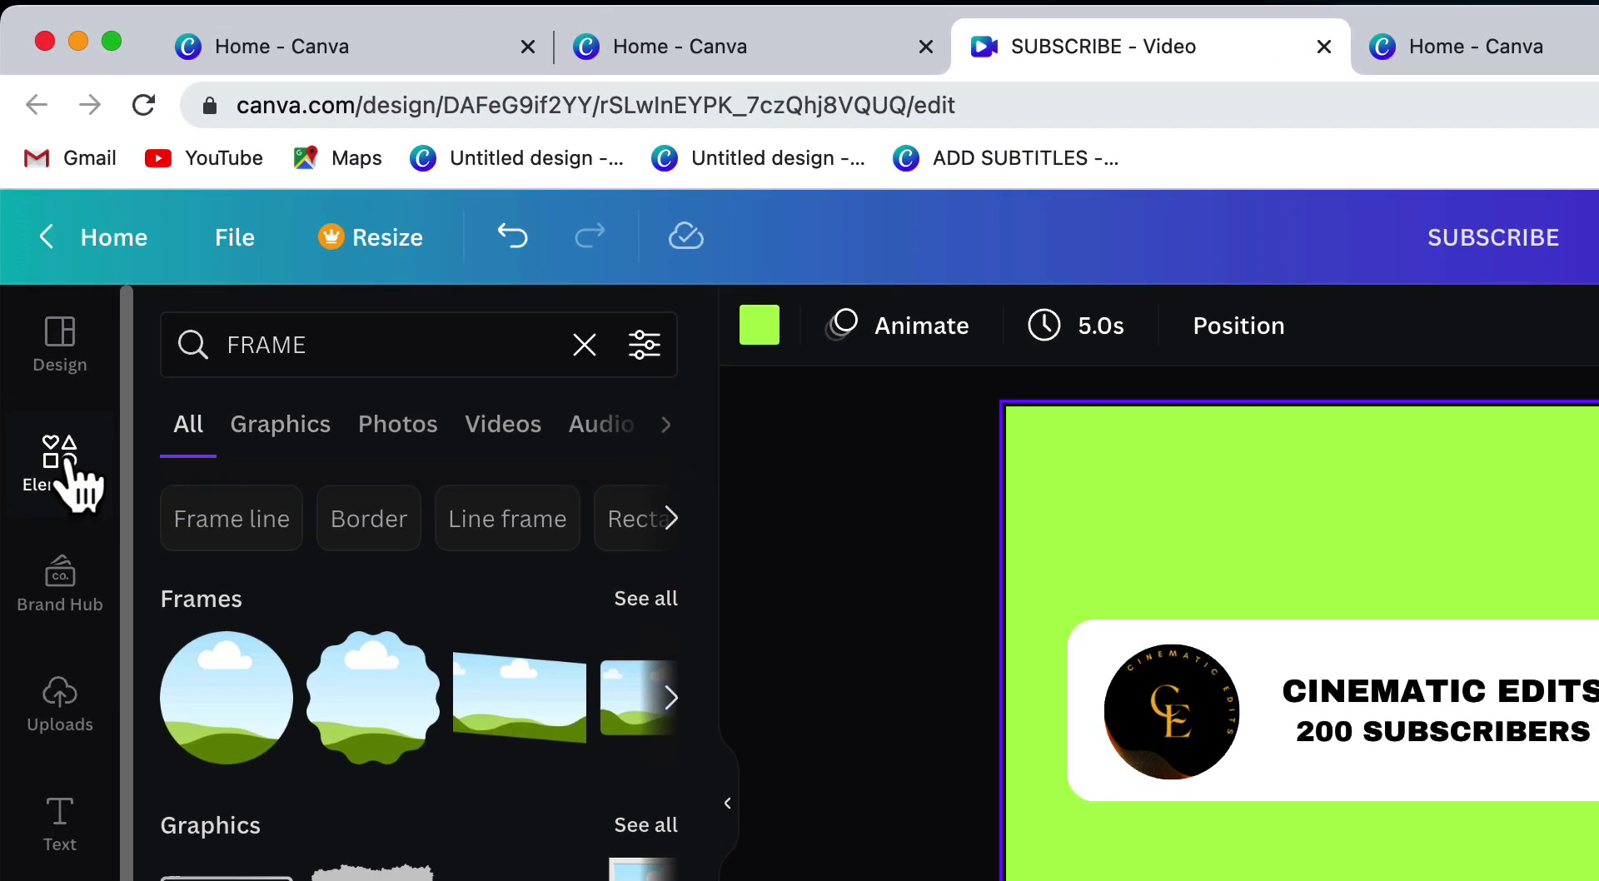
click(50, 354)
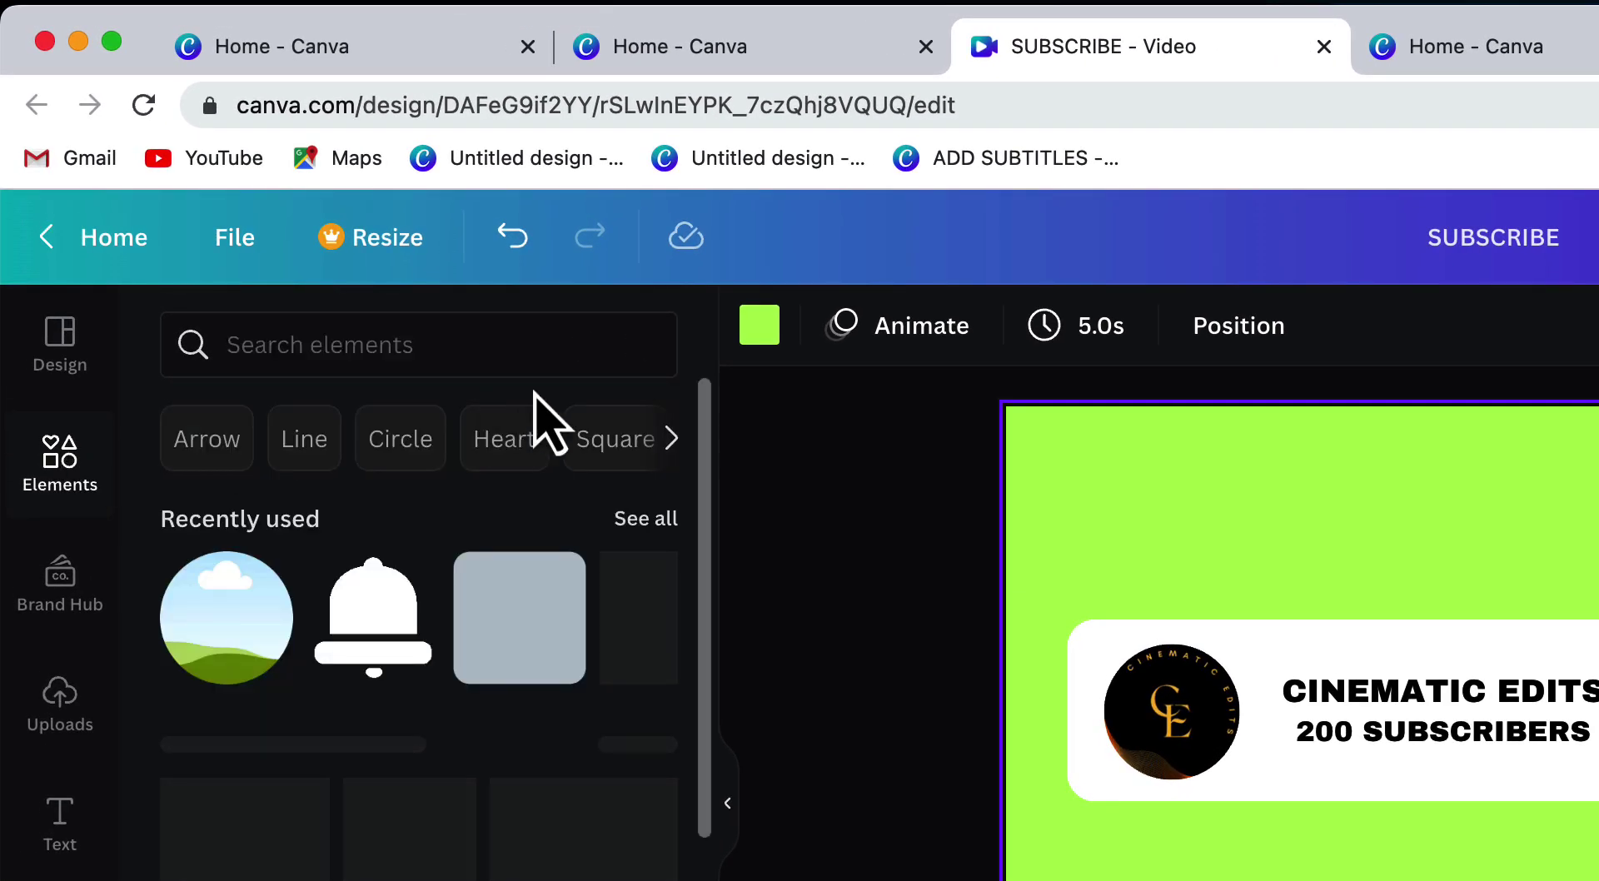
click(500, 340)
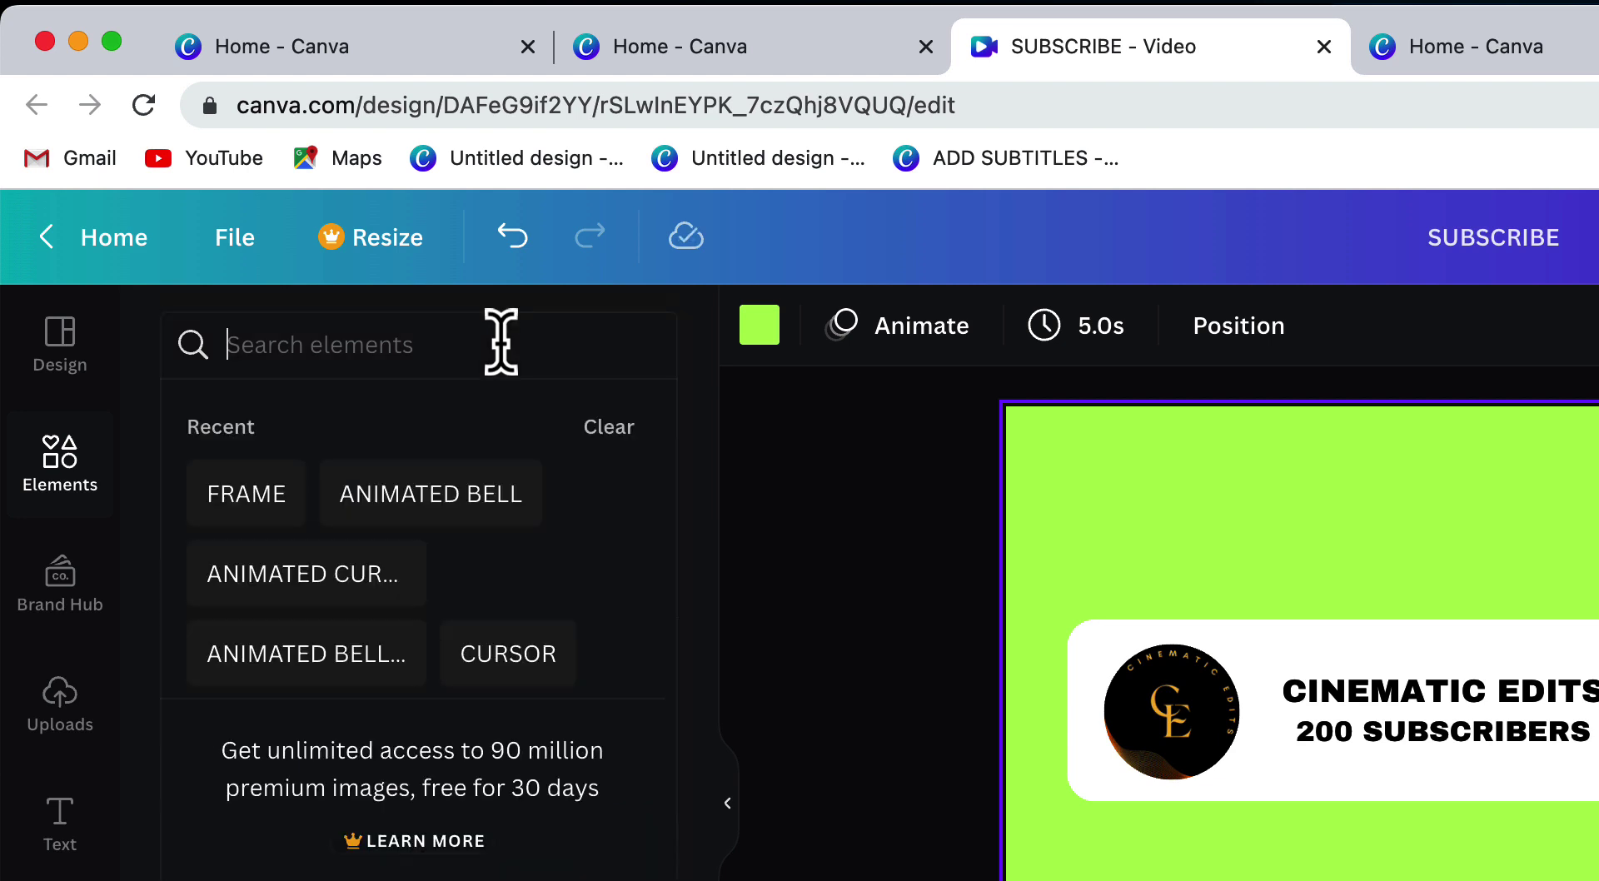
text(ANIMATED C)
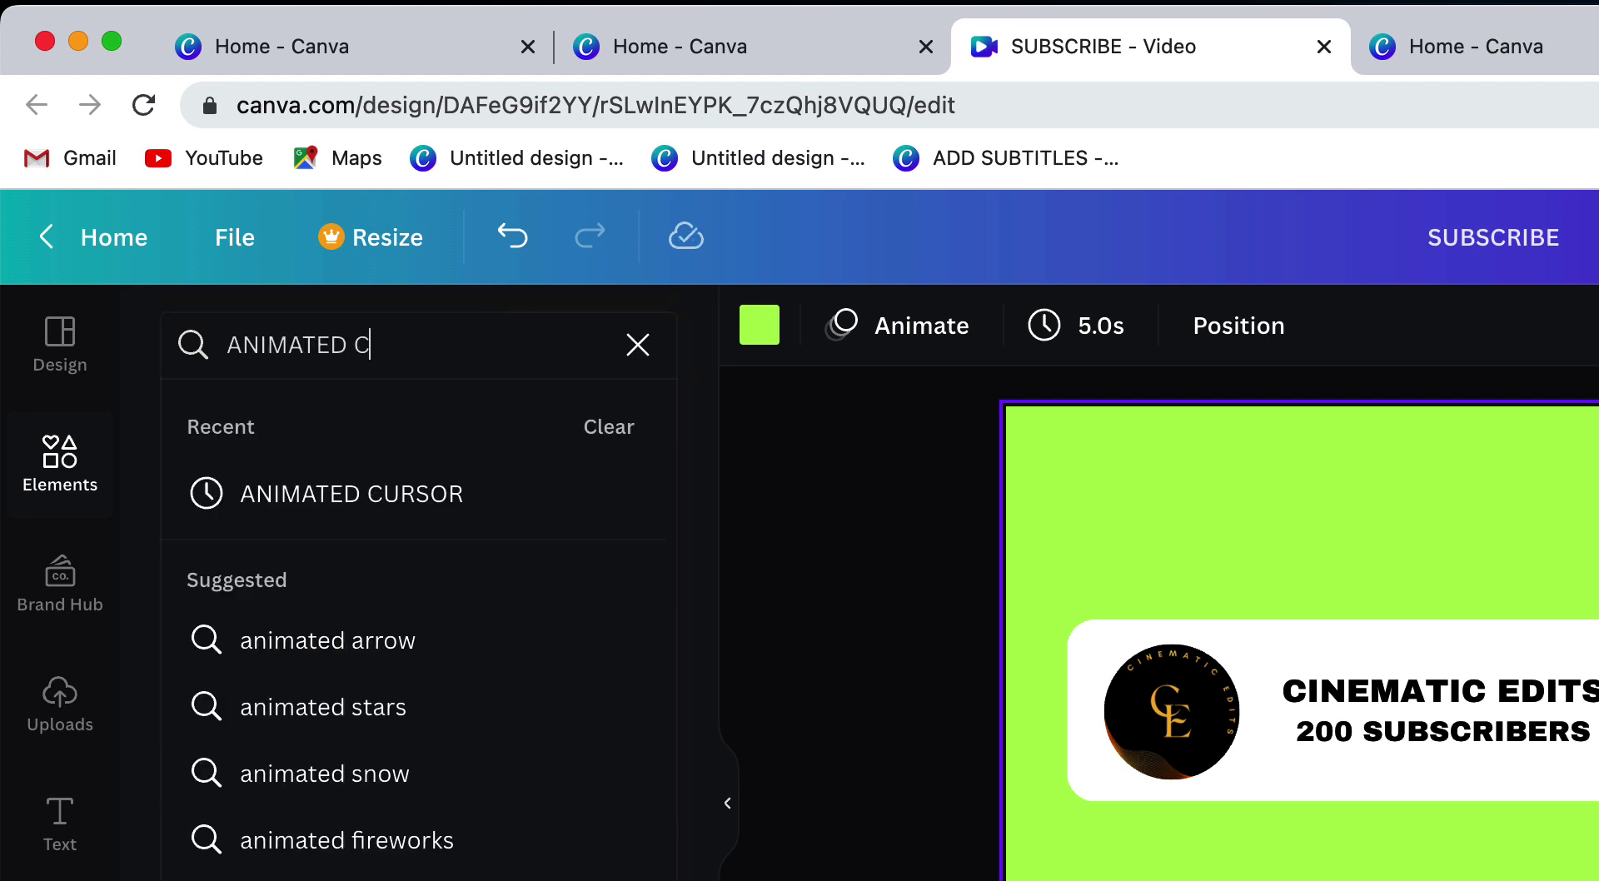
text(URSOR)
key(Return)
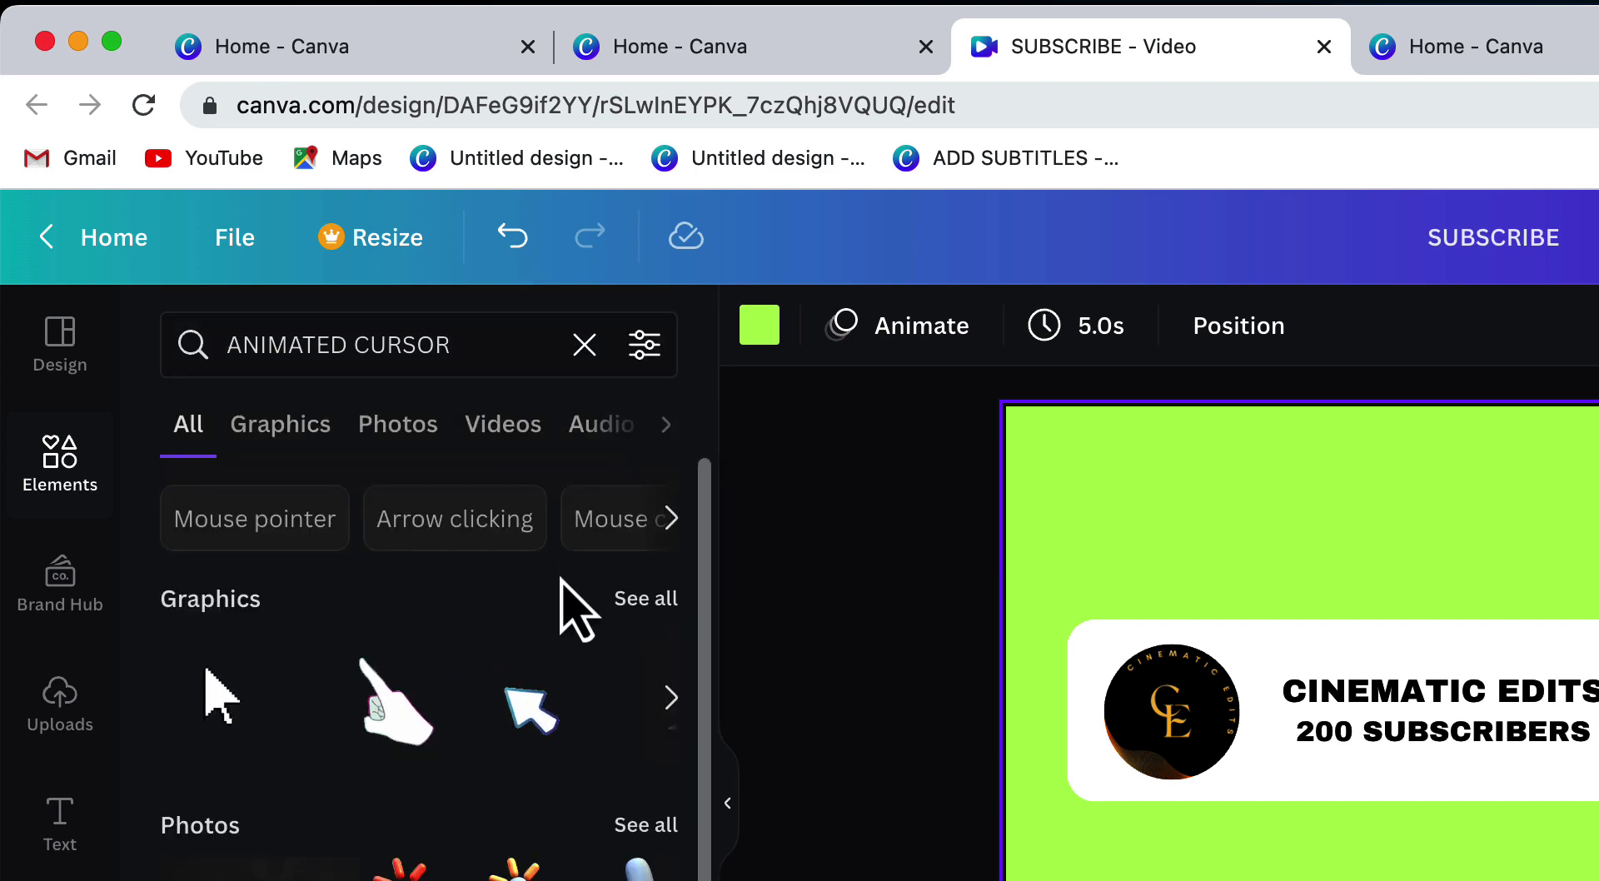
click(645, 600)
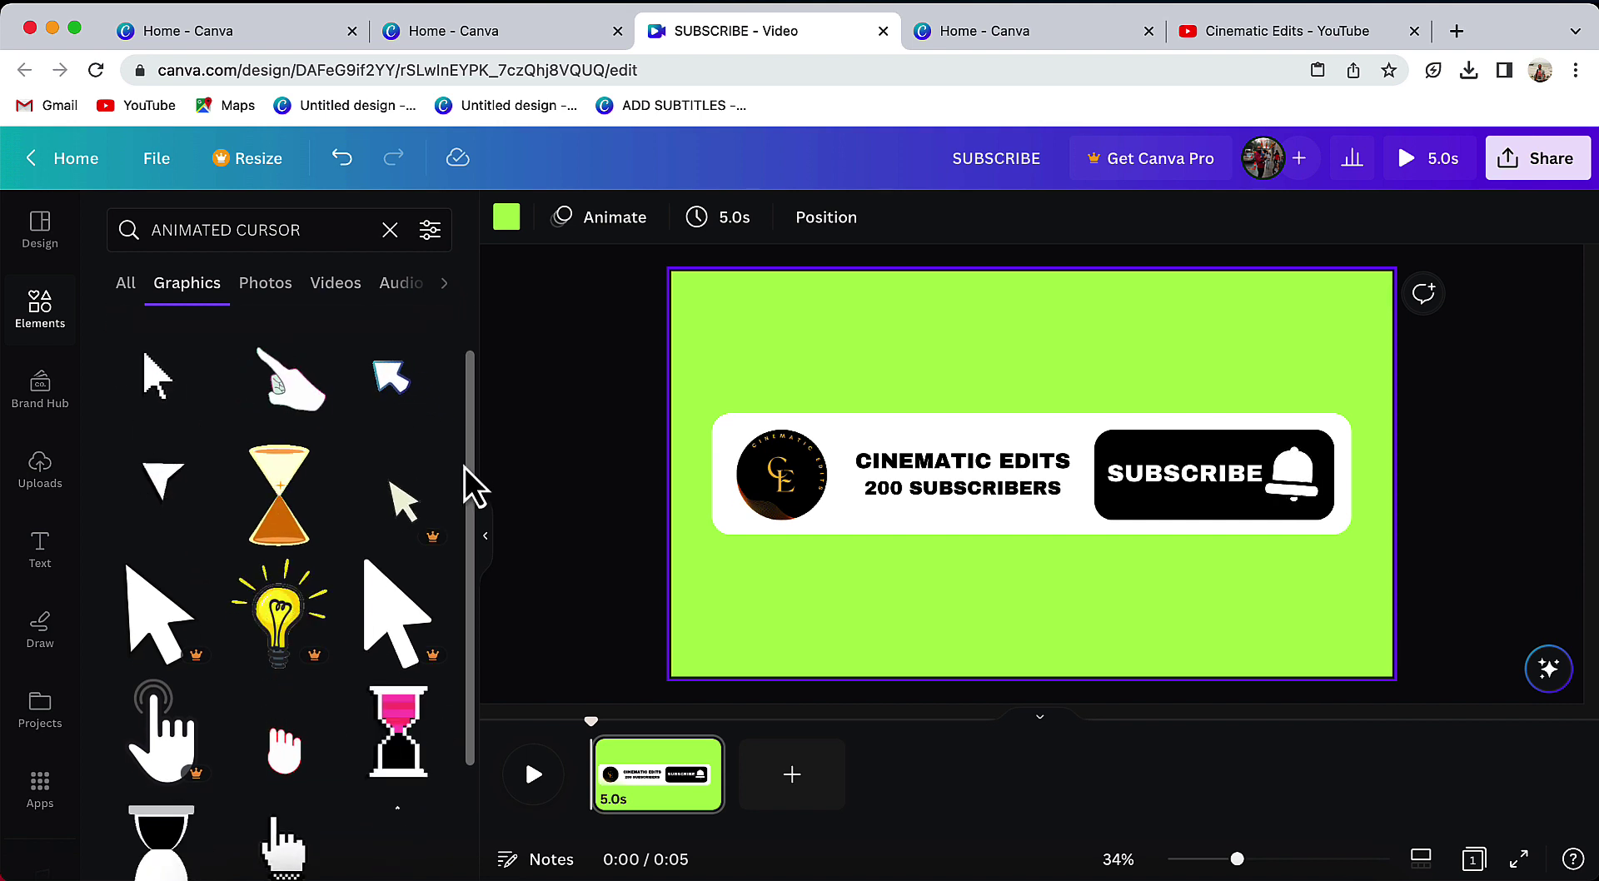
- Add the red-outlined hand cursor, shrink it, and place it on the SUBSCRIBE bell
drag(465, 467, 465, 494)
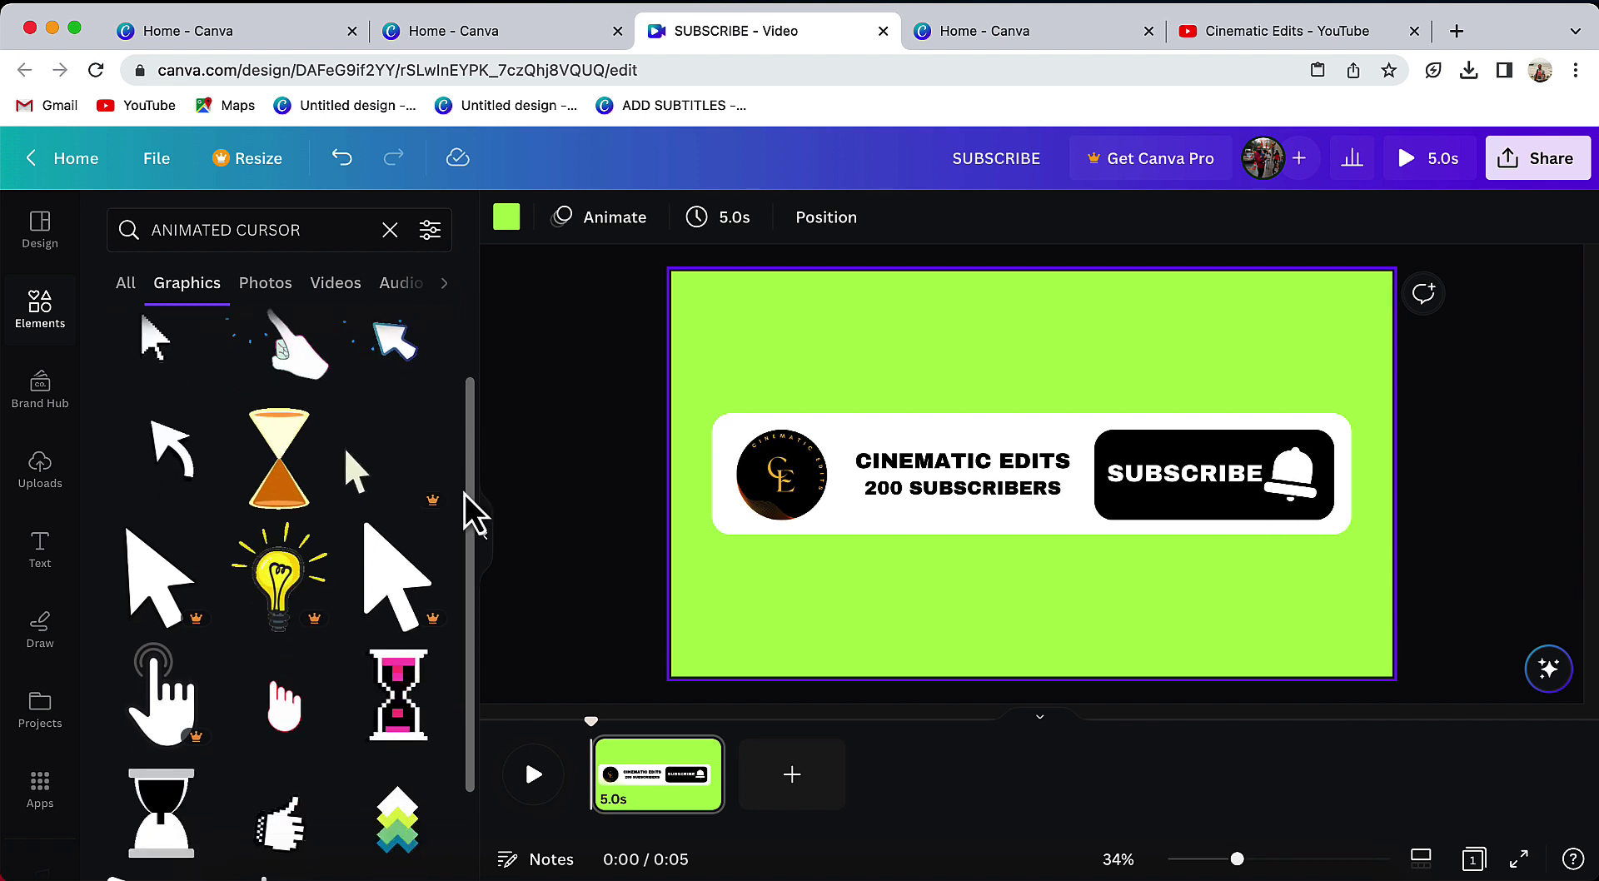
click(306, 723)
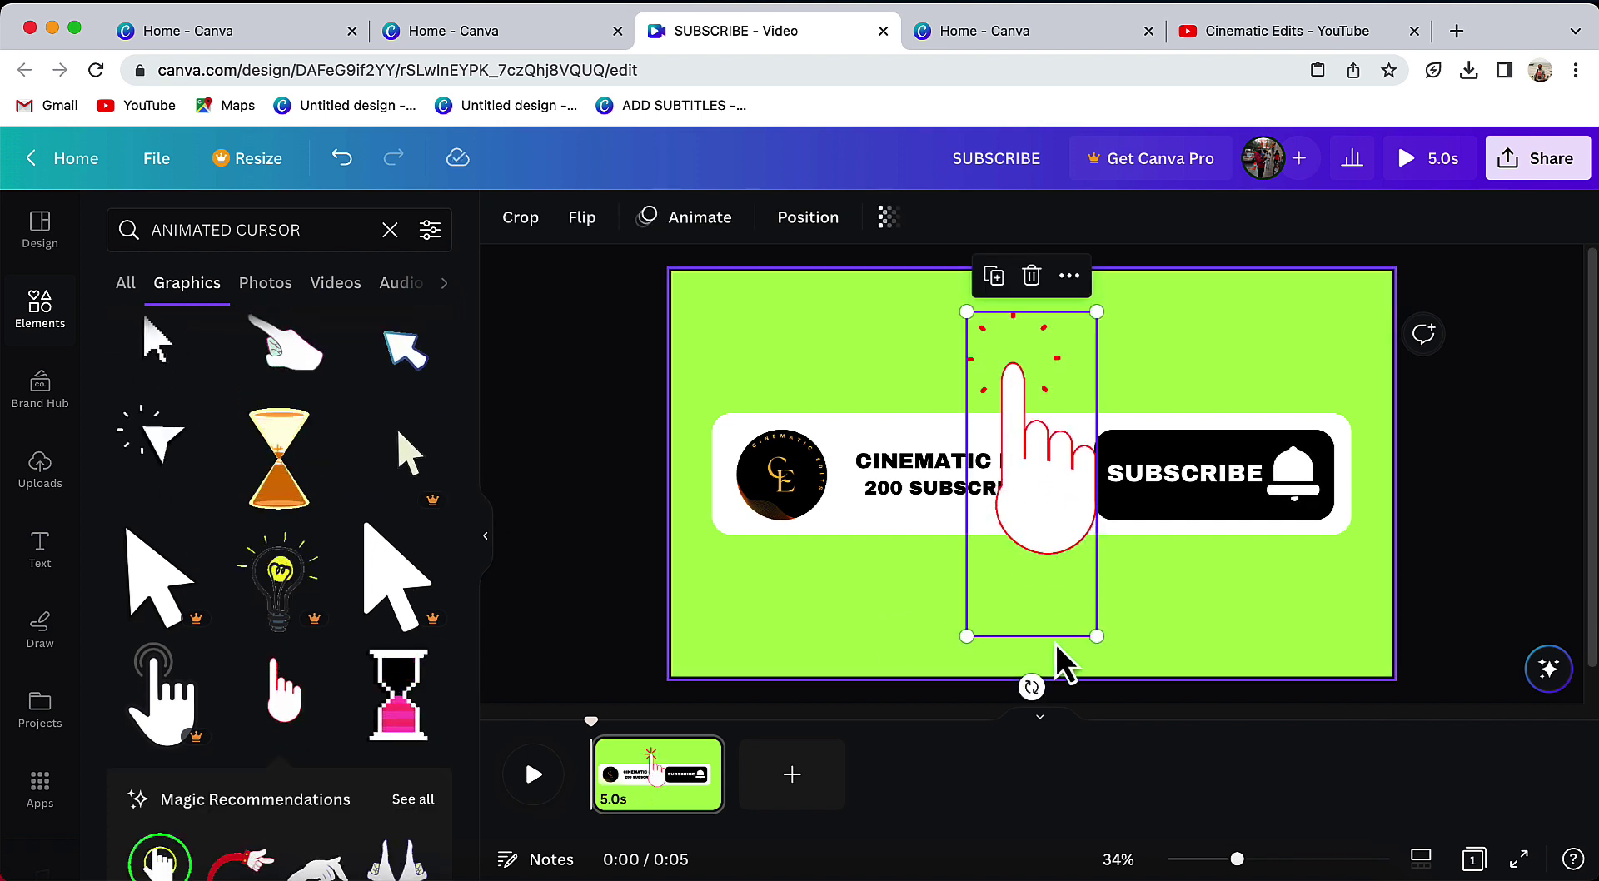
mouse_move(1097, 635)
mouse_down()
mouse_move(1004, 464)
mouse_move(1017, 423)
mouse_move(1296, 564)
mouse_up()
click(1374, 558)
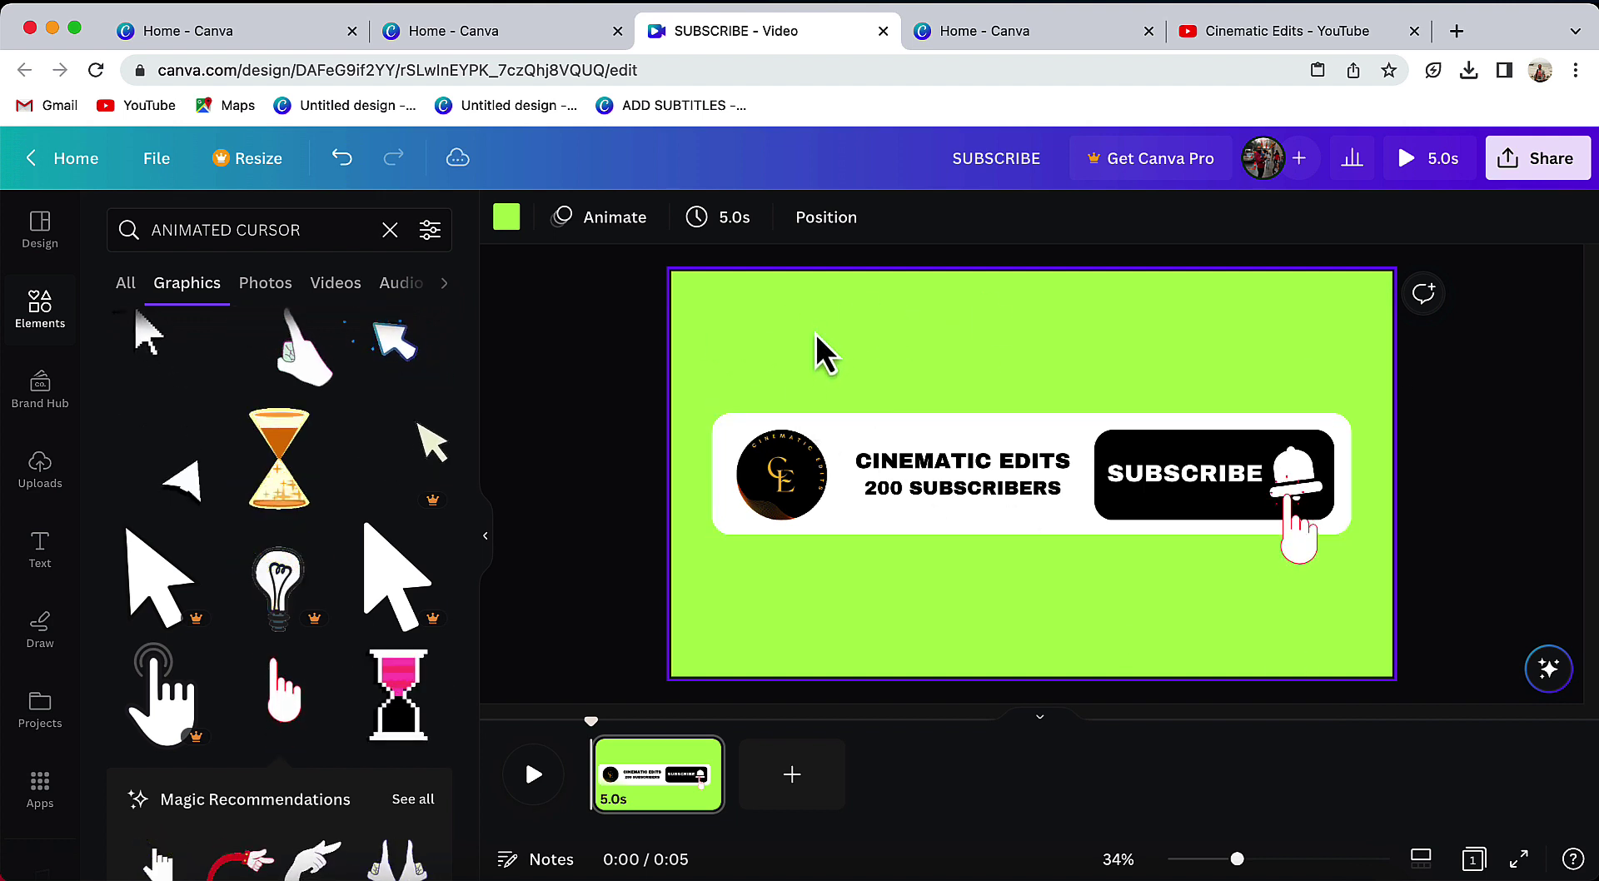
- Apply the Fun page animation and play a preview of the design
click(638, 236)
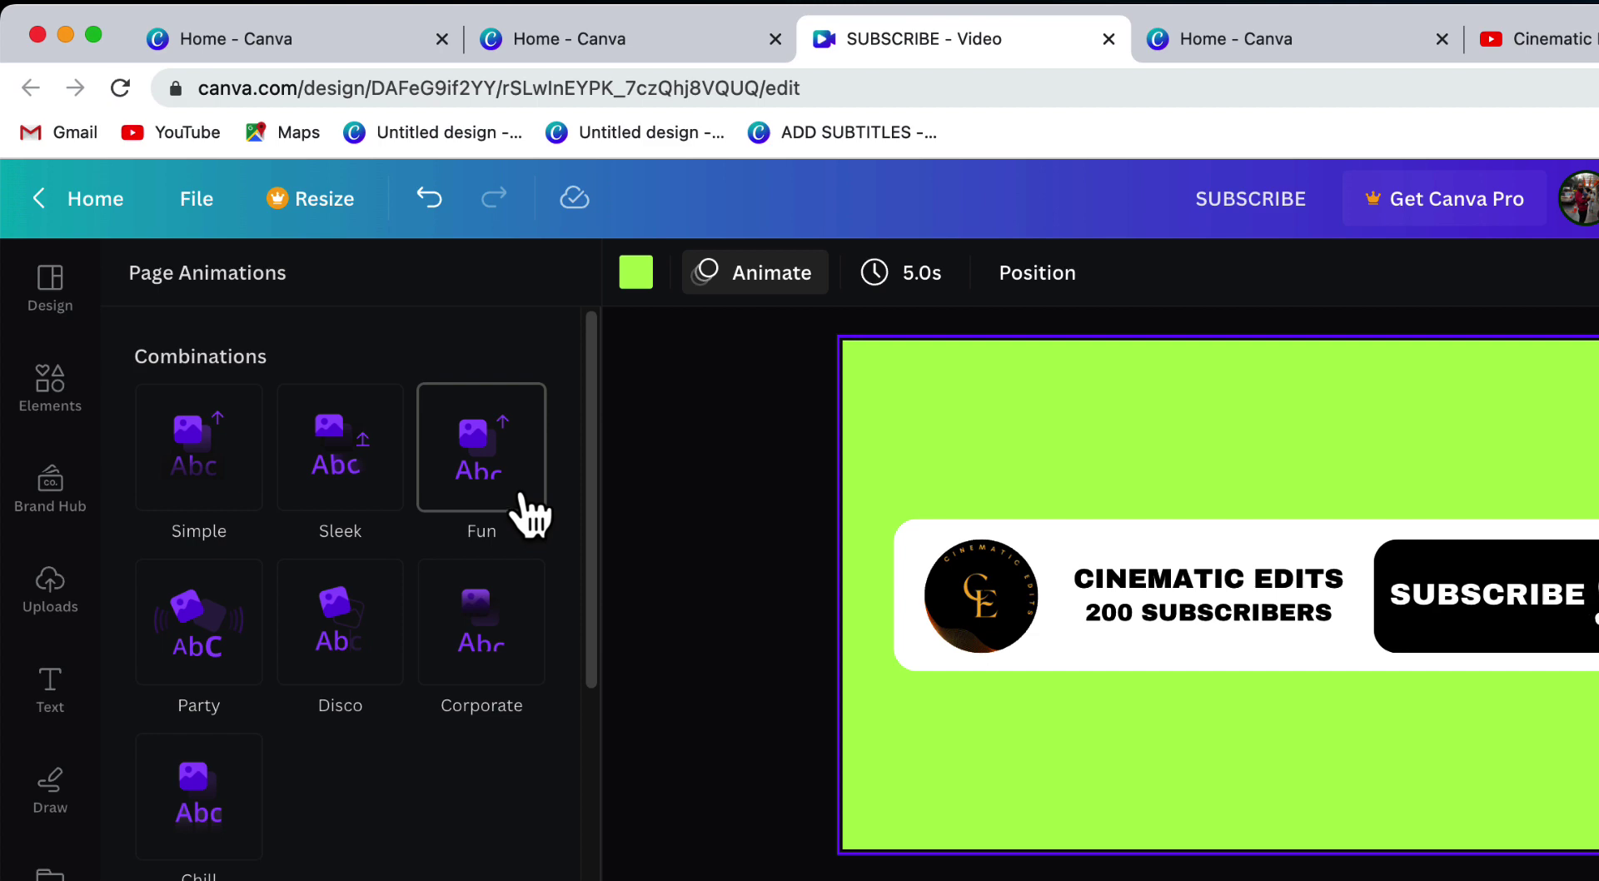
click(526, 510)
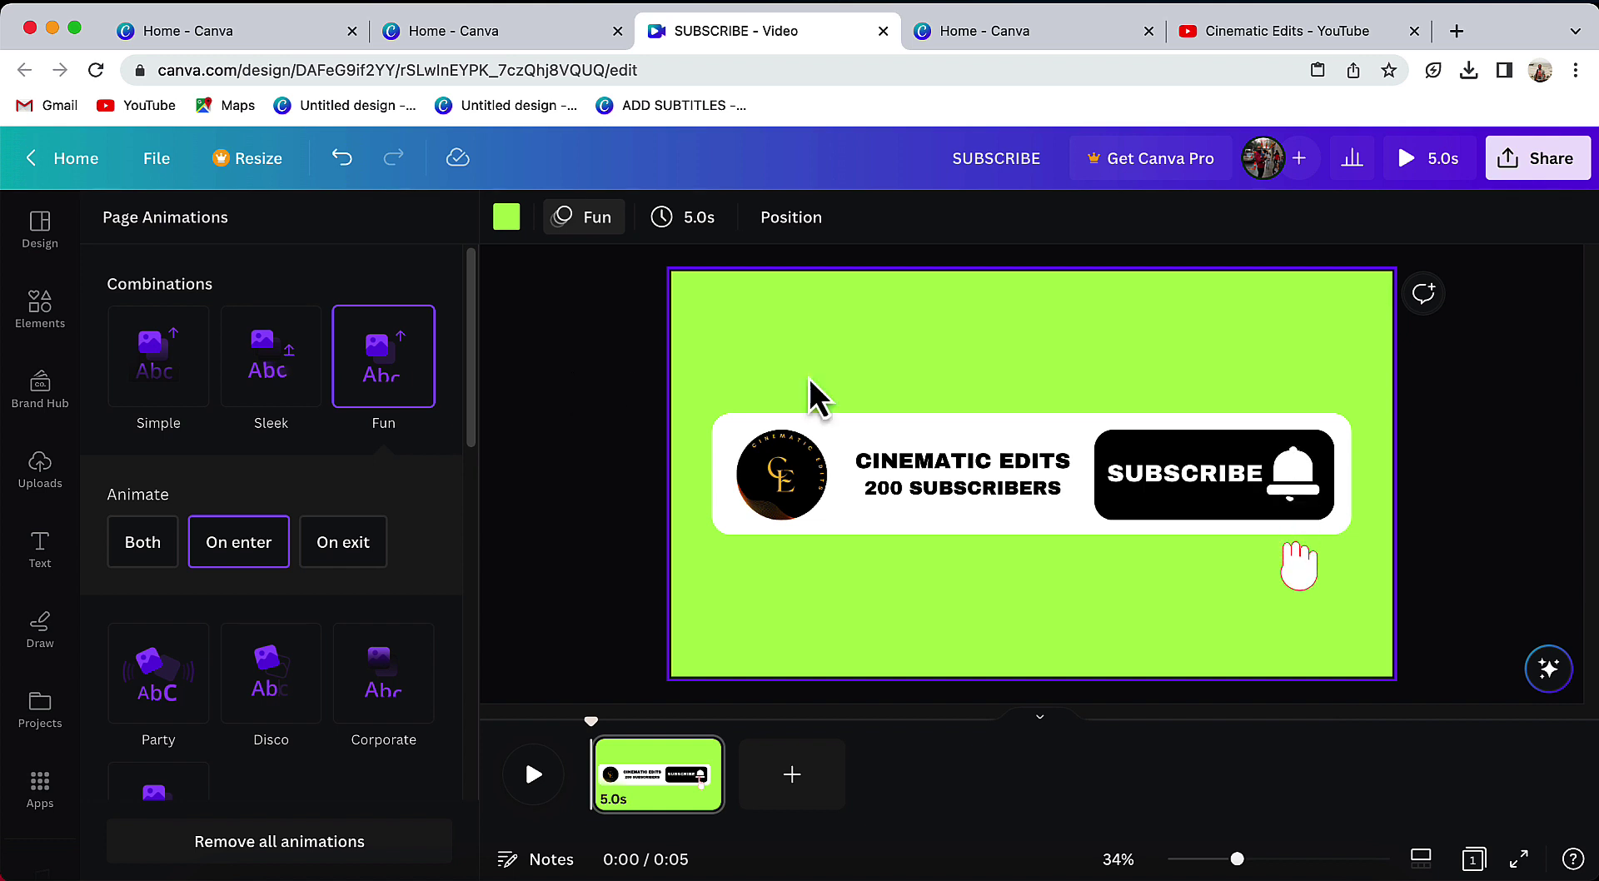
click(1416, 166)
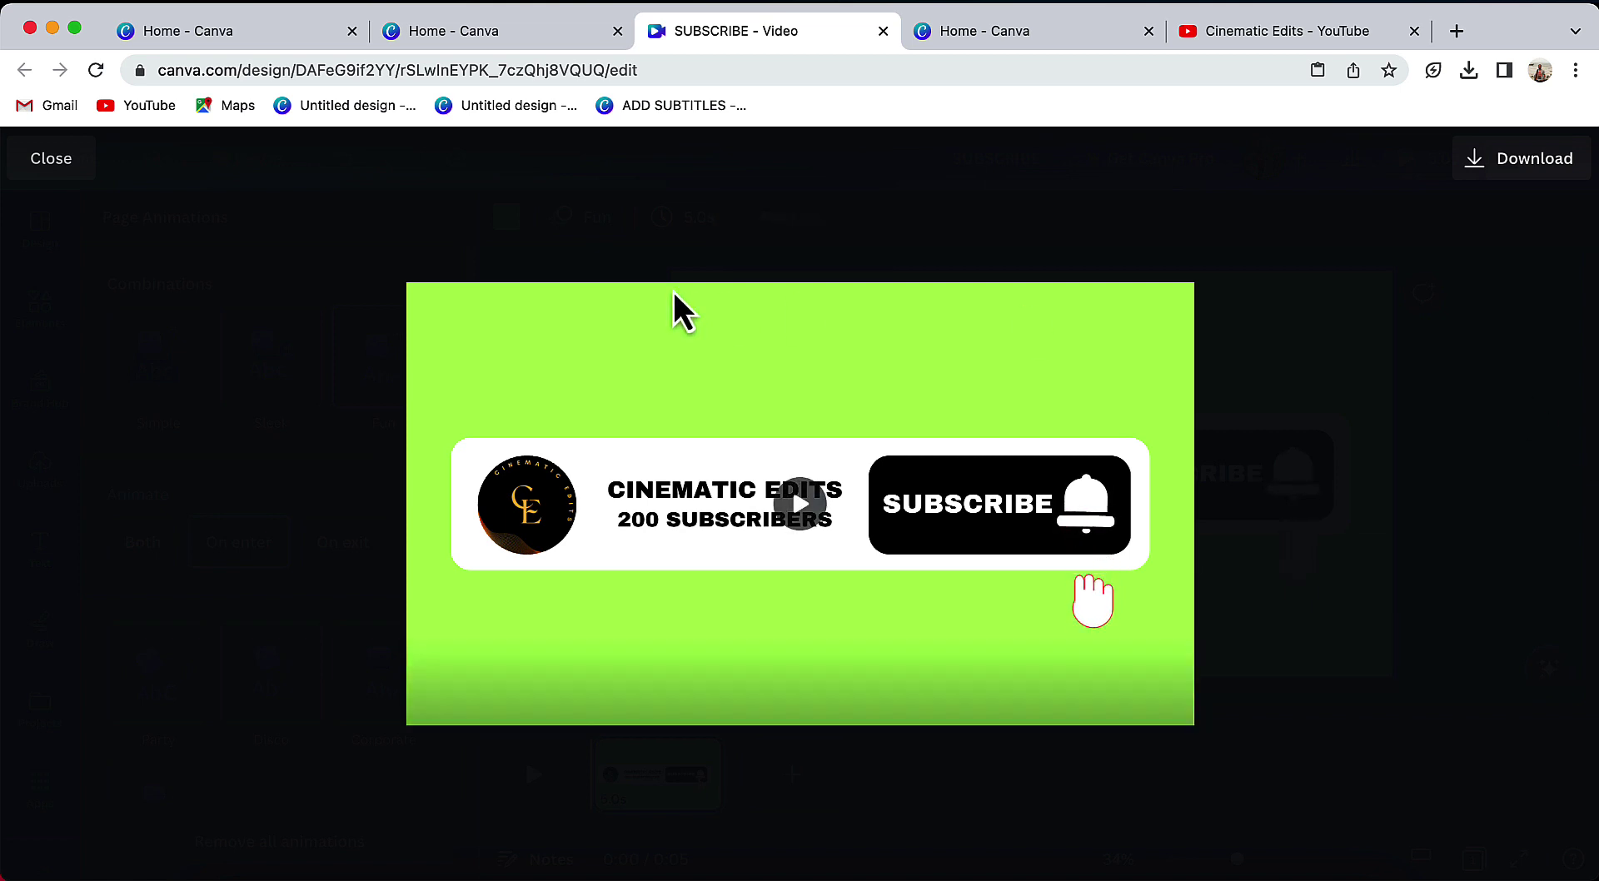
- Close the preview and download the design from Share as a 1080p MP4 Video
click(52, 159)
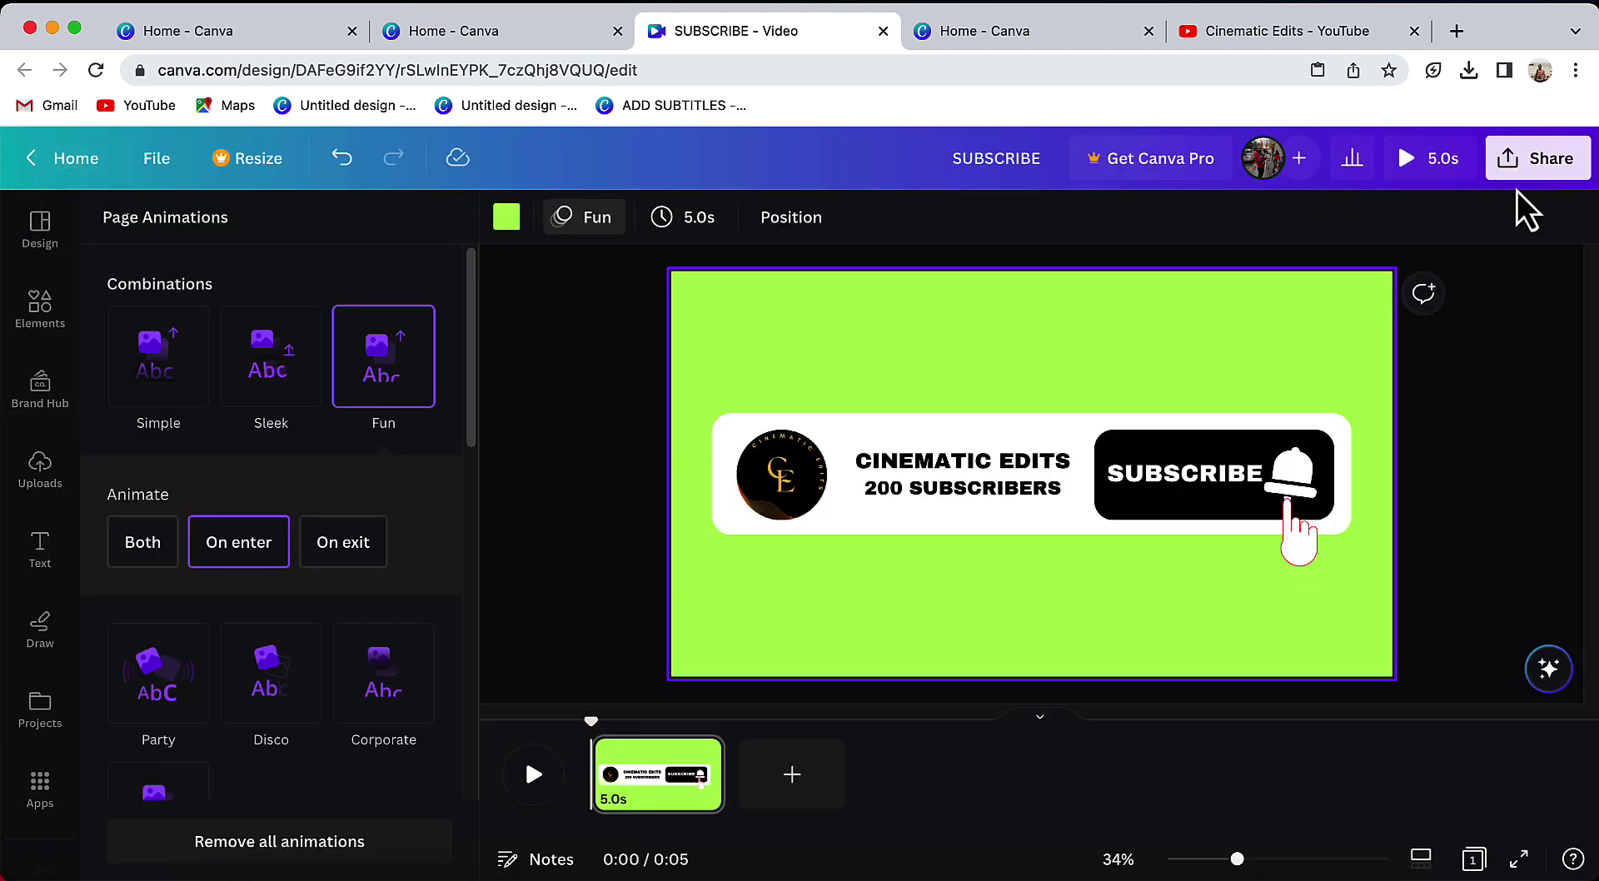
click(1528, 167)
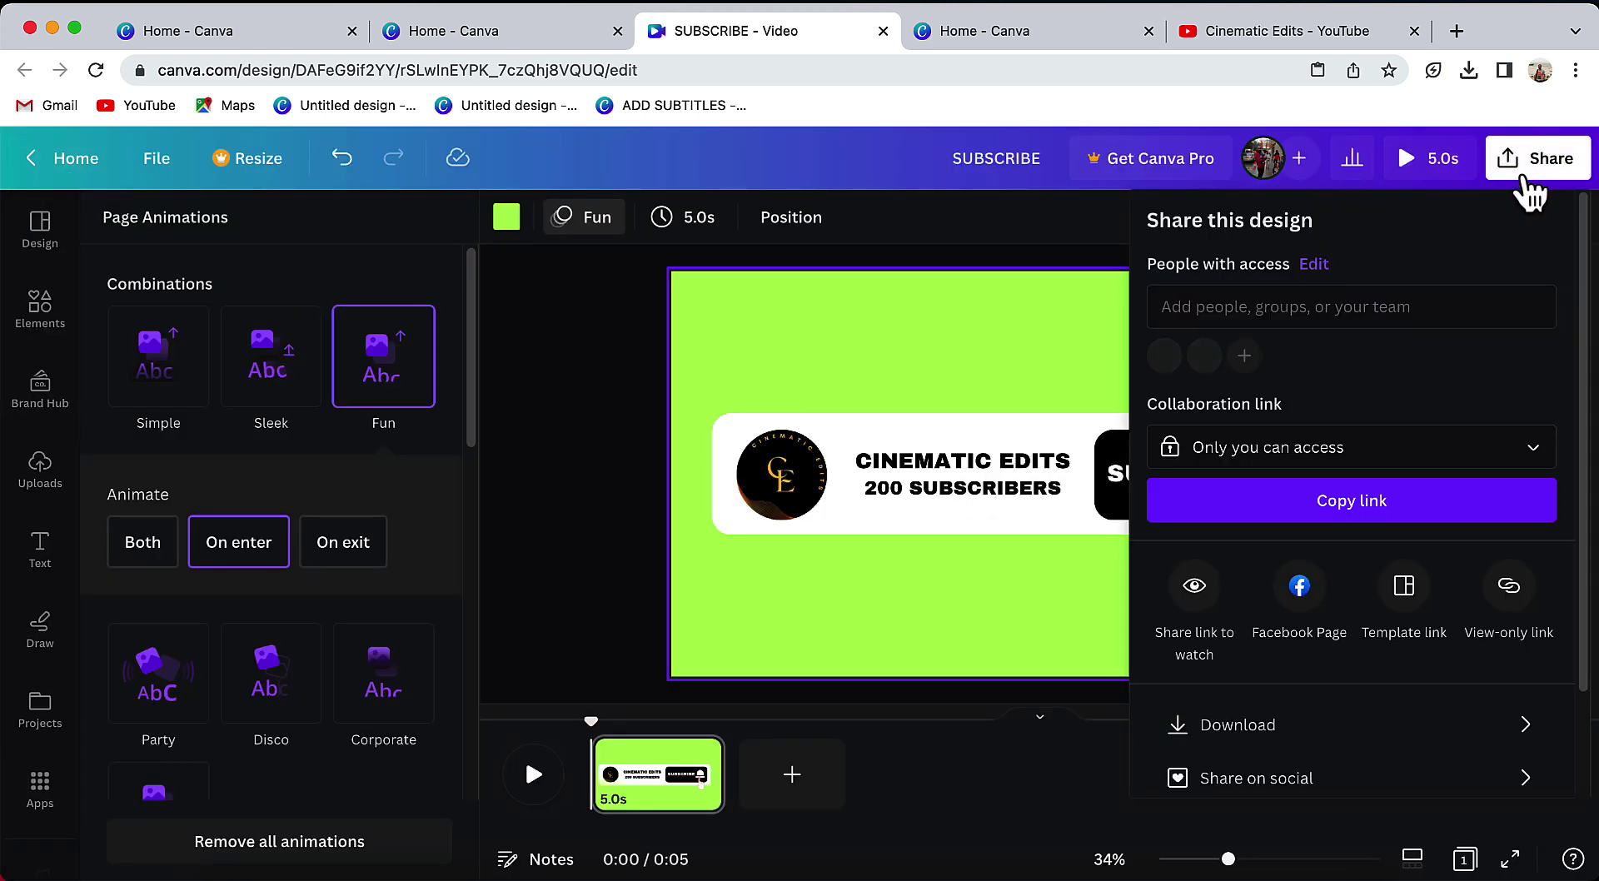
click(1431, 744)
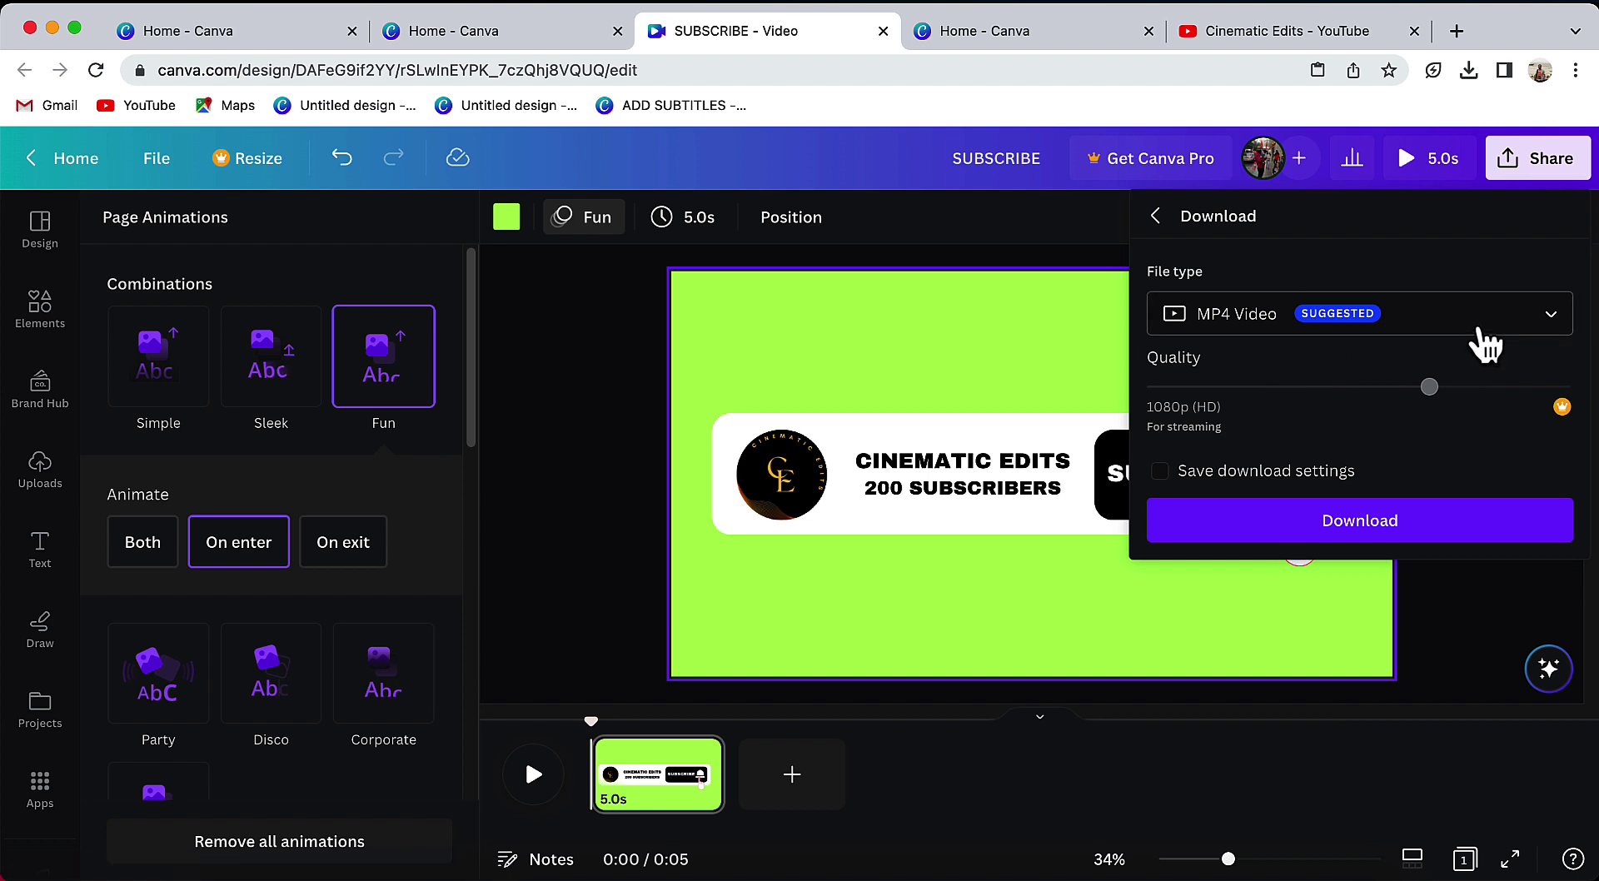
click(1485, 337)
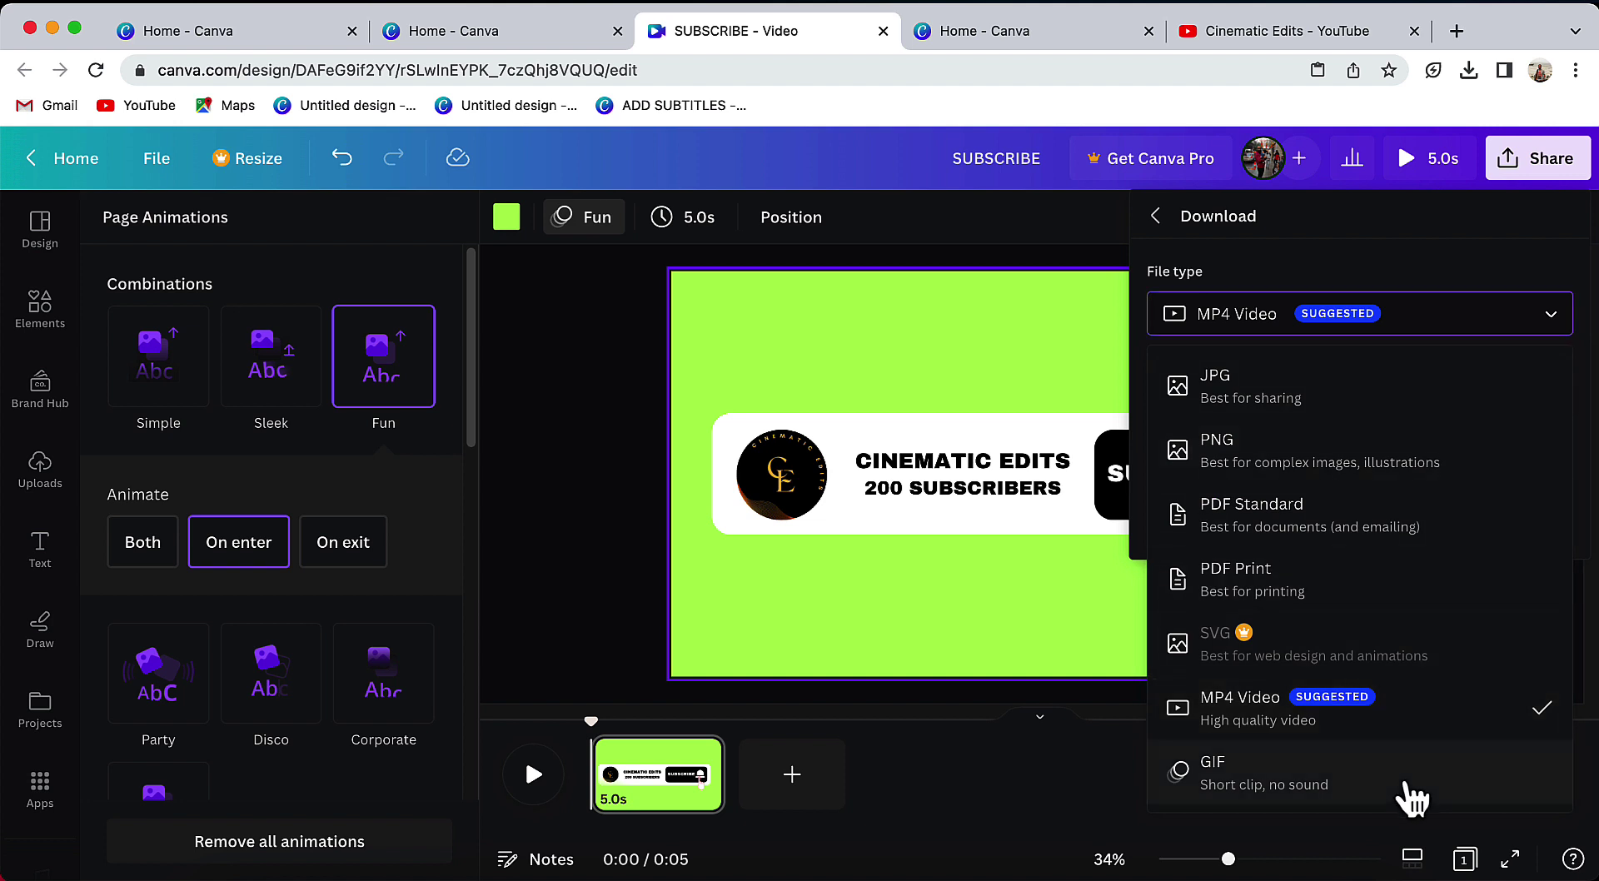
click(1441, 321)
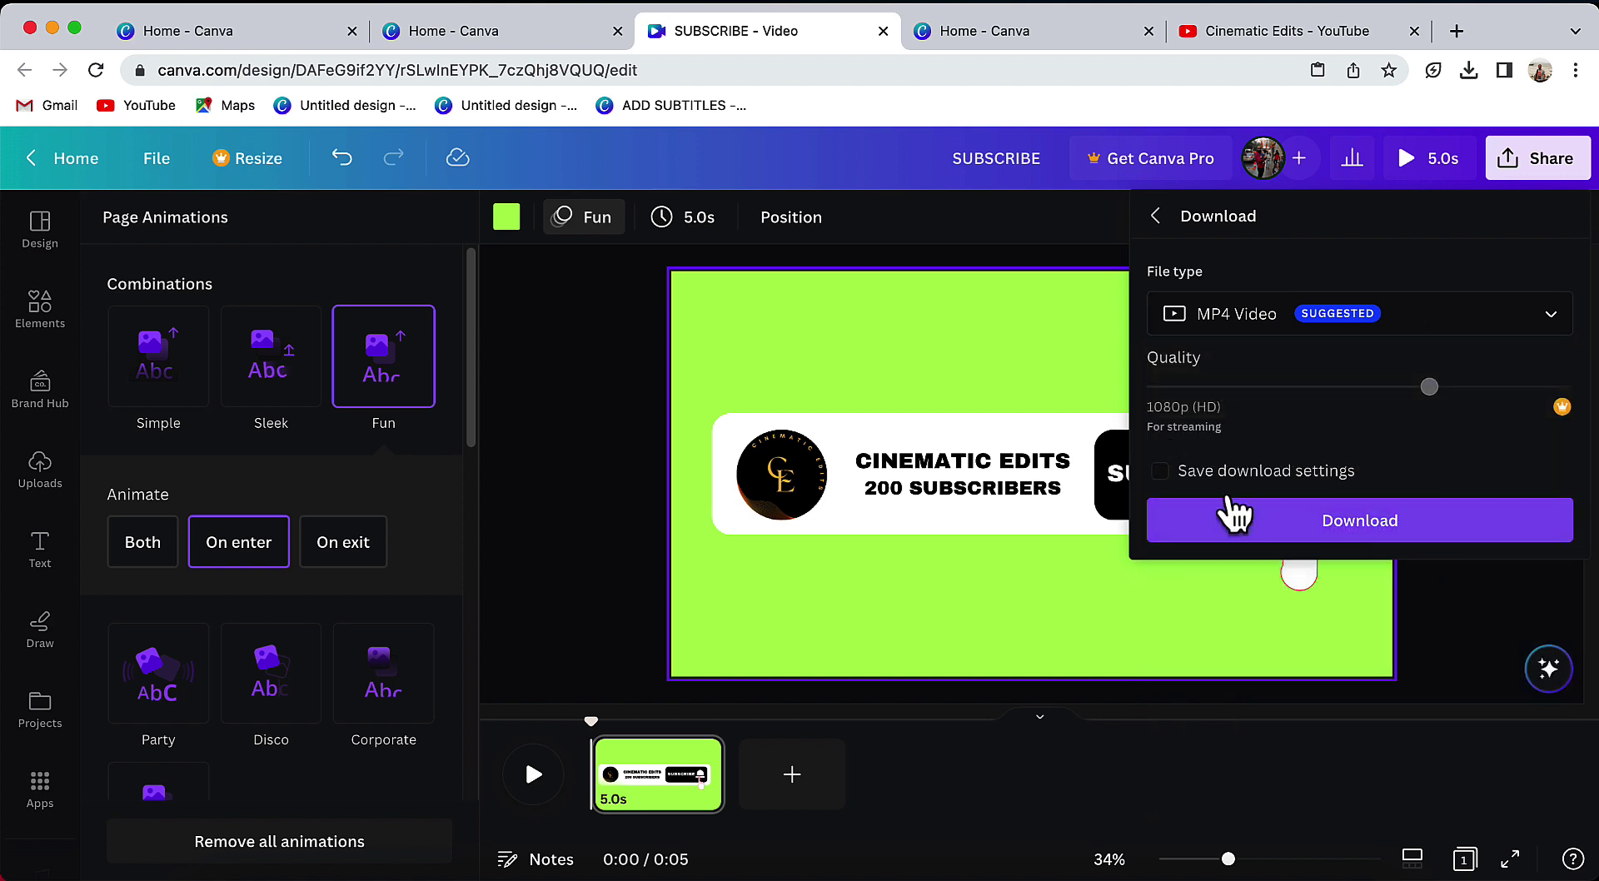
click(638, 472)
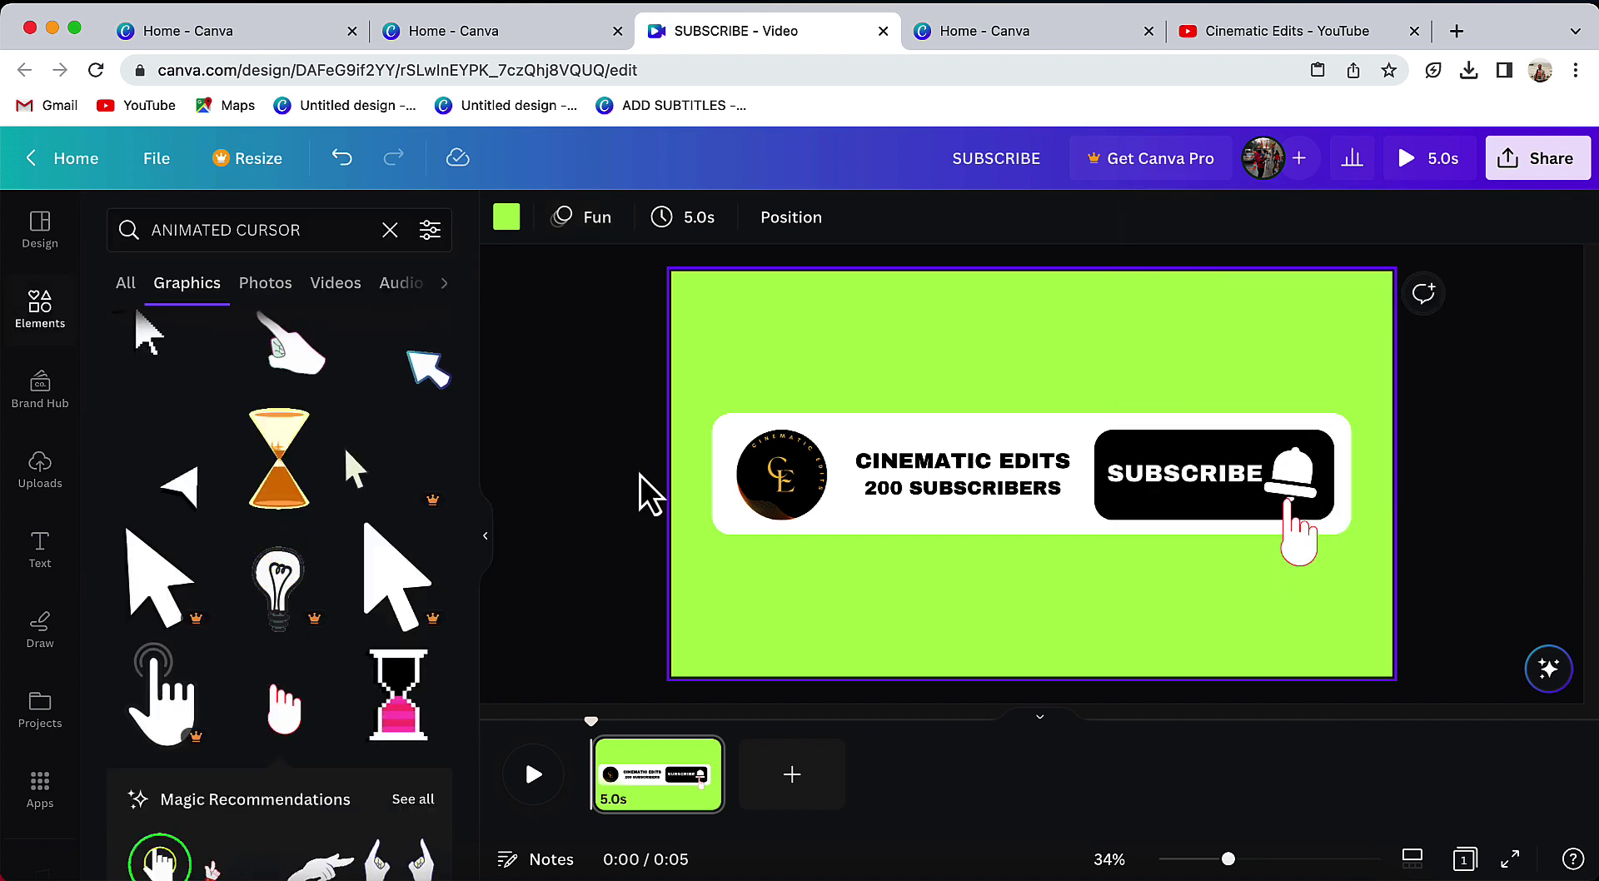